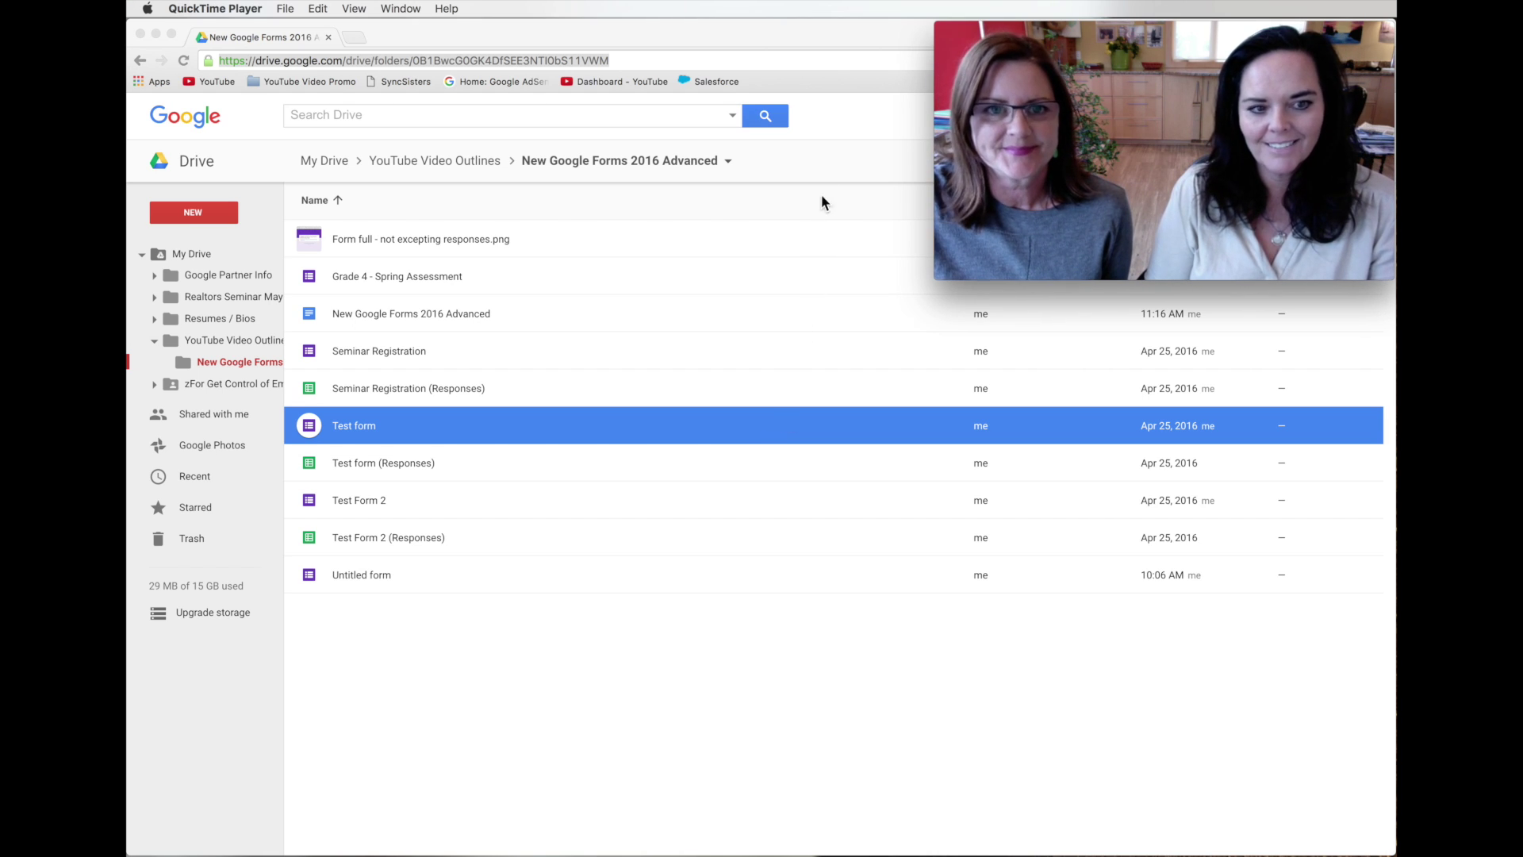
Open the 'Grade 4 - Spring Assessment' form from the Drive file list in the Forms editor.
mouse_move(1006, 20)
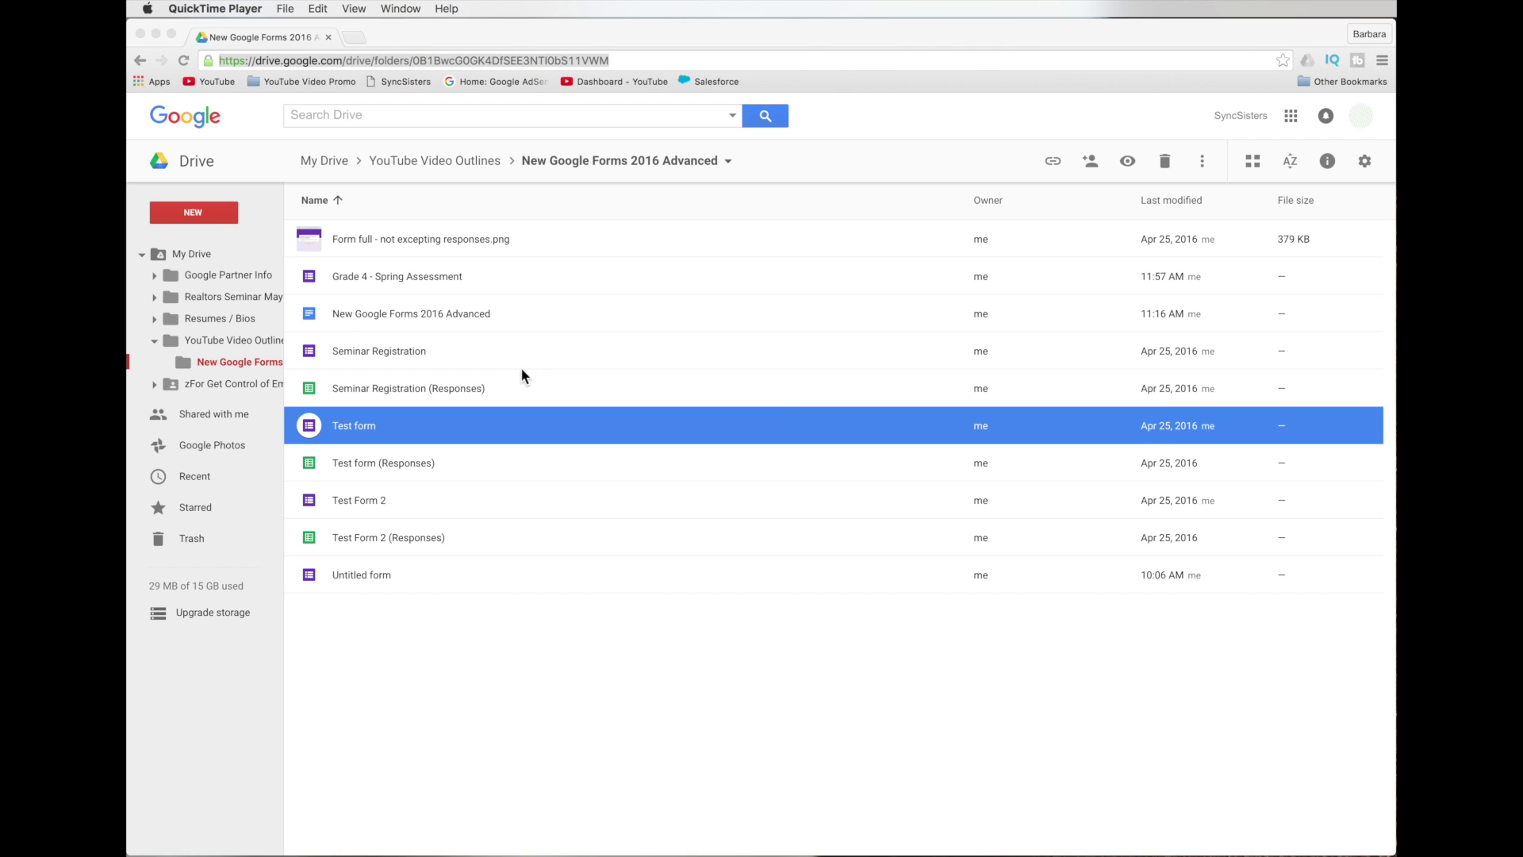
click(398, 276)
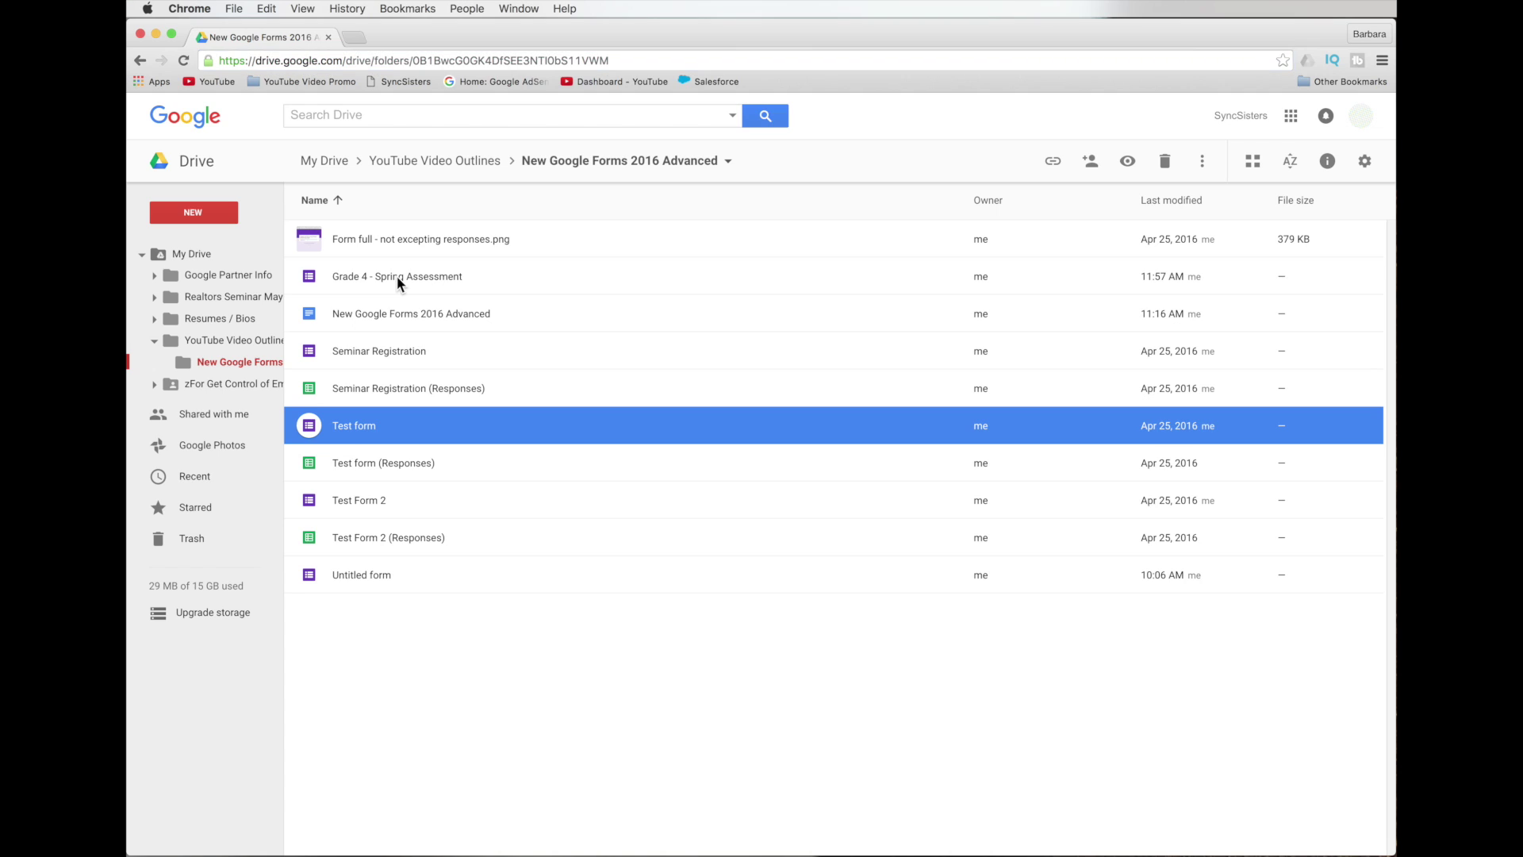
click(396, 276)
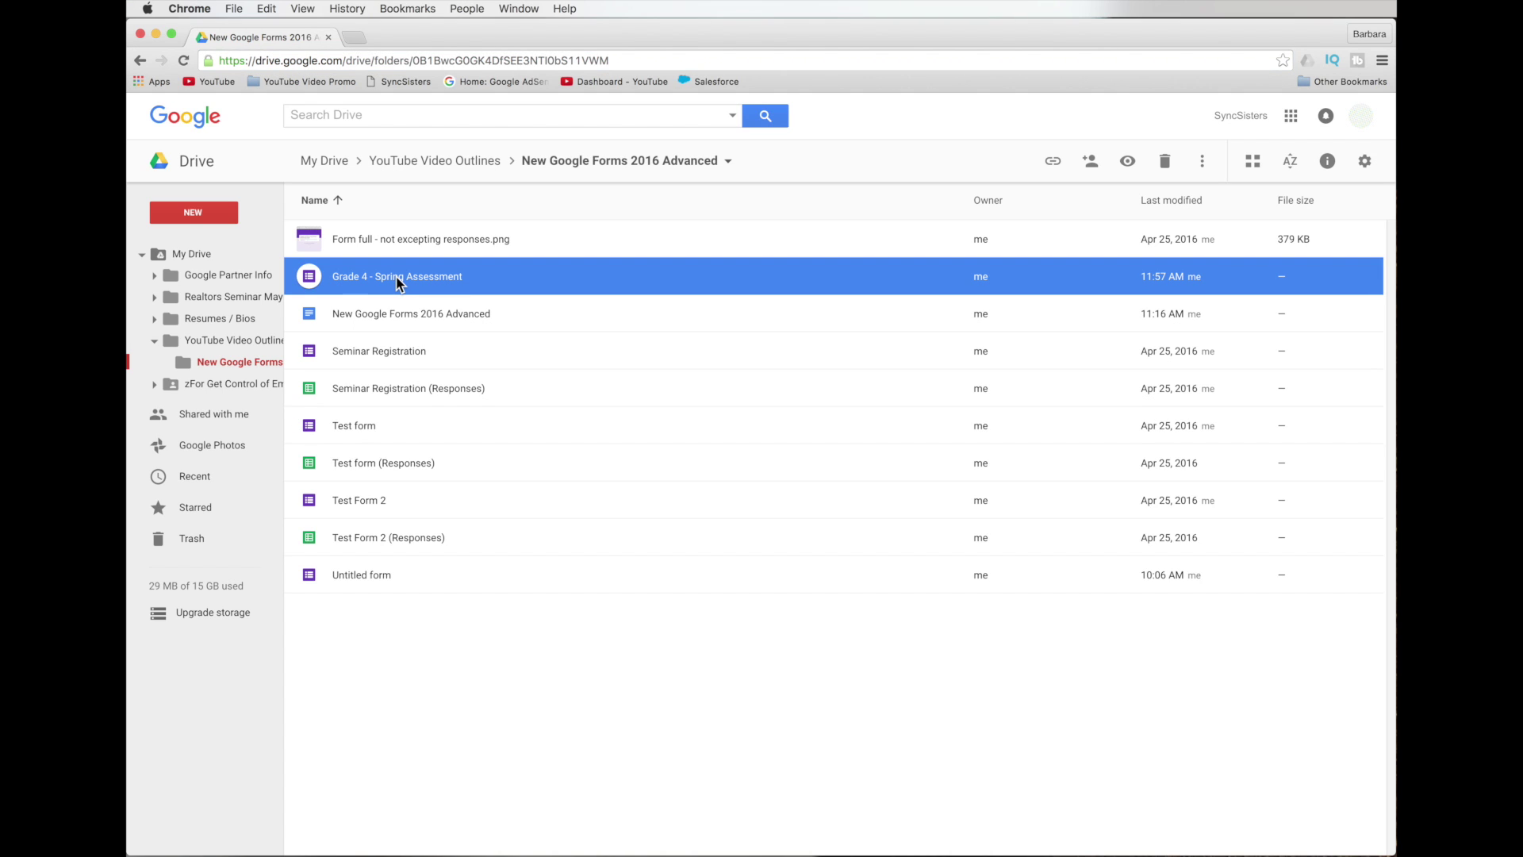
click(381, 277)
double_click(372, 277)
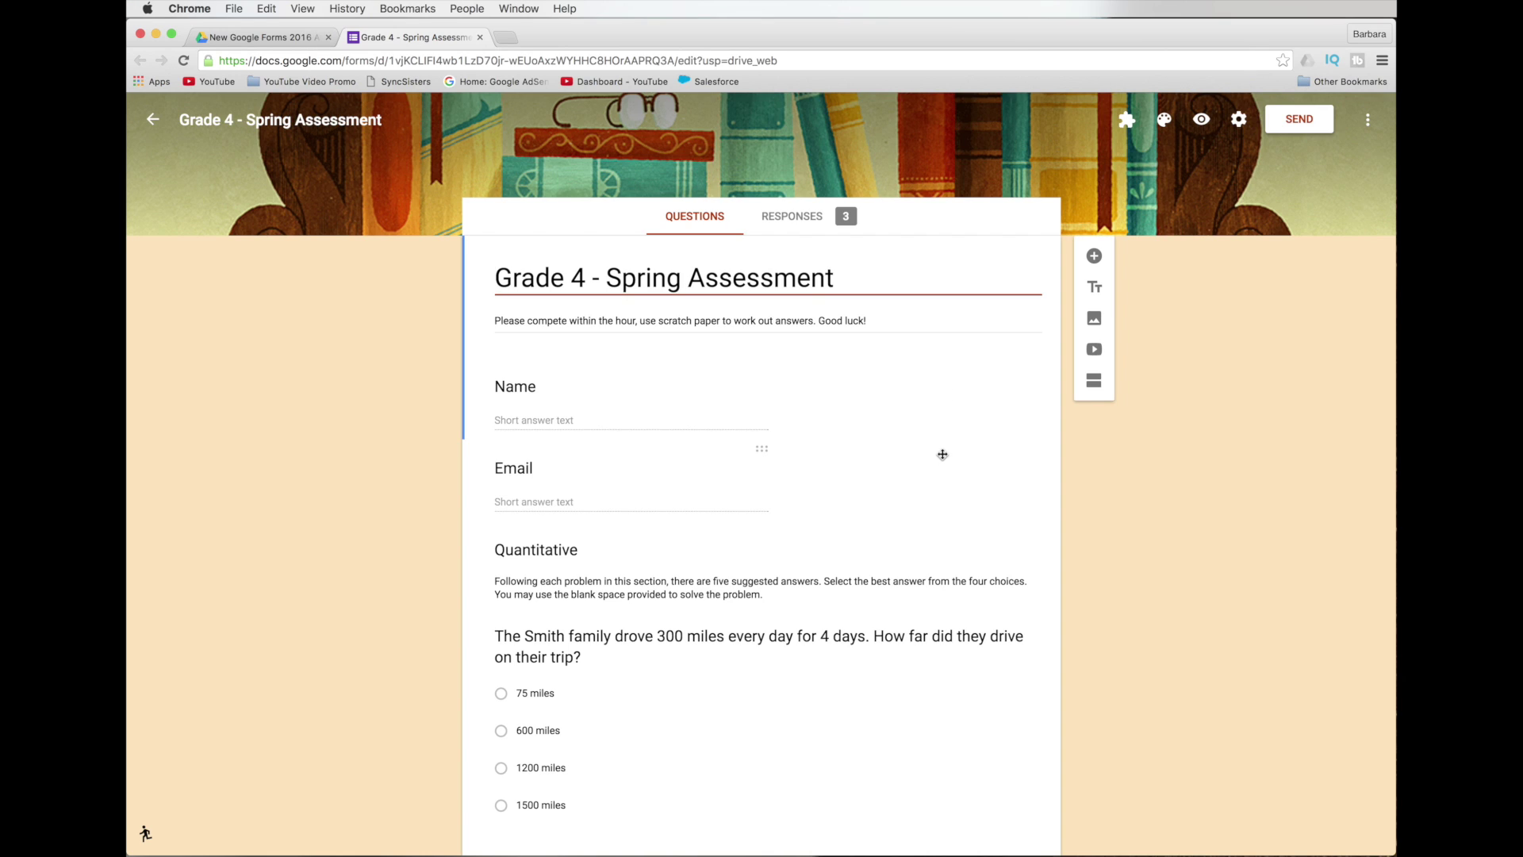
Show a description line on the Email question and fill it with 'enter work email'.
click(942, 454)
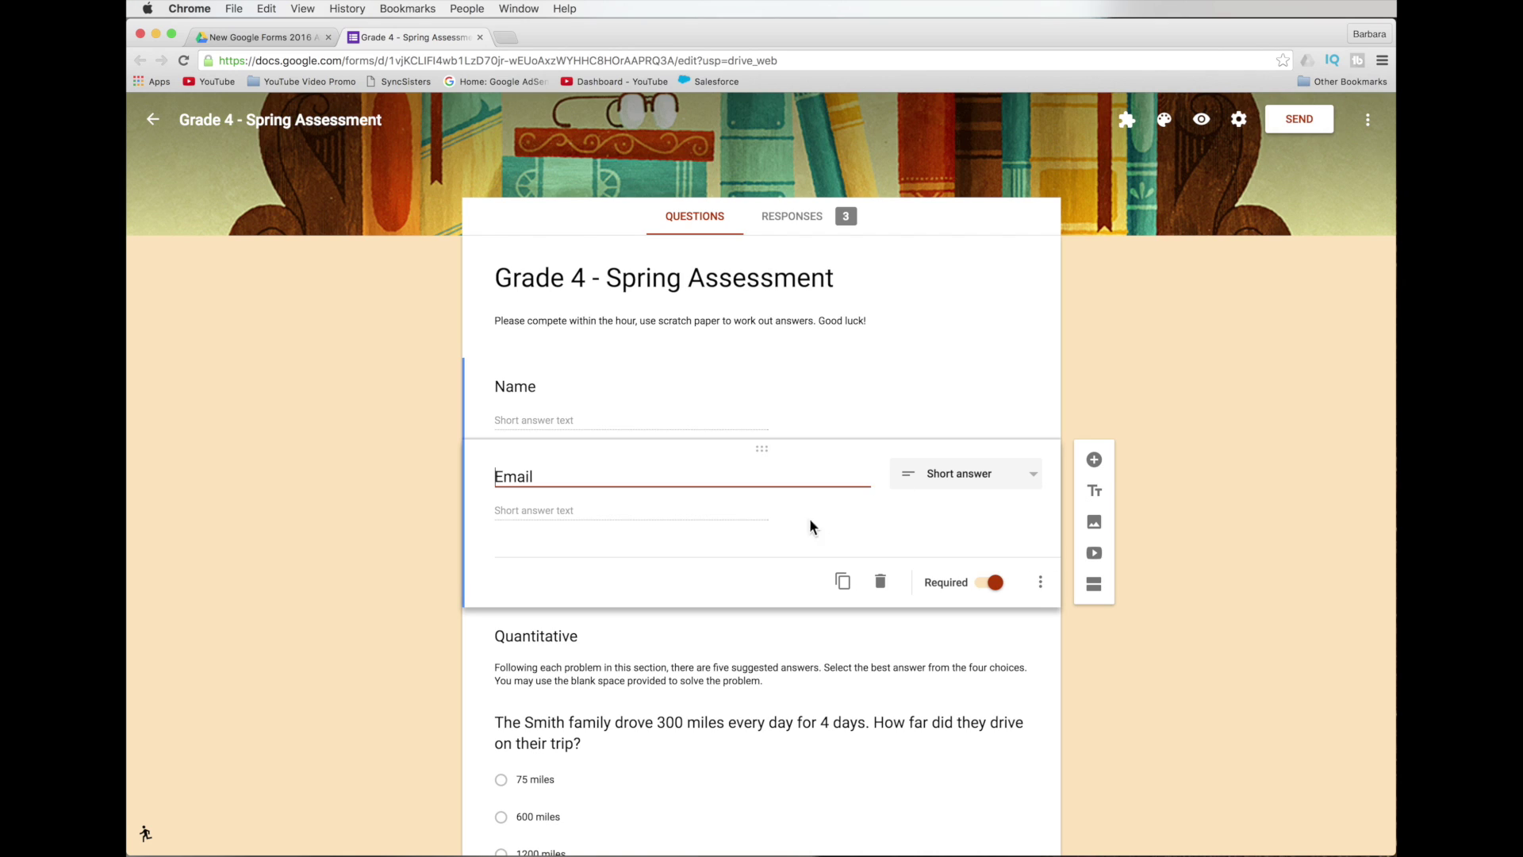
click(666, 388)
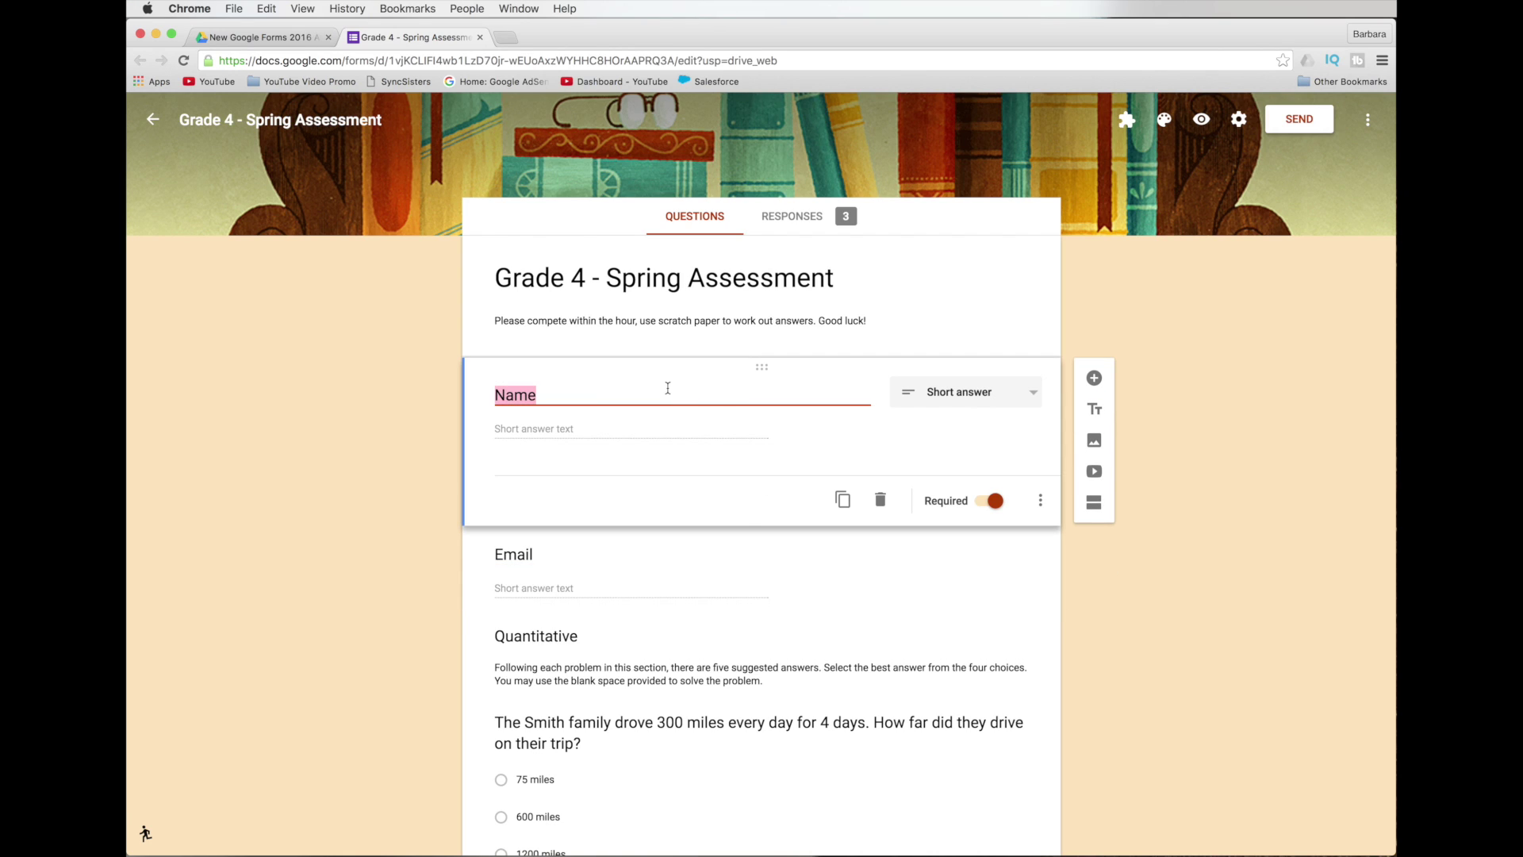
click(735, 572)
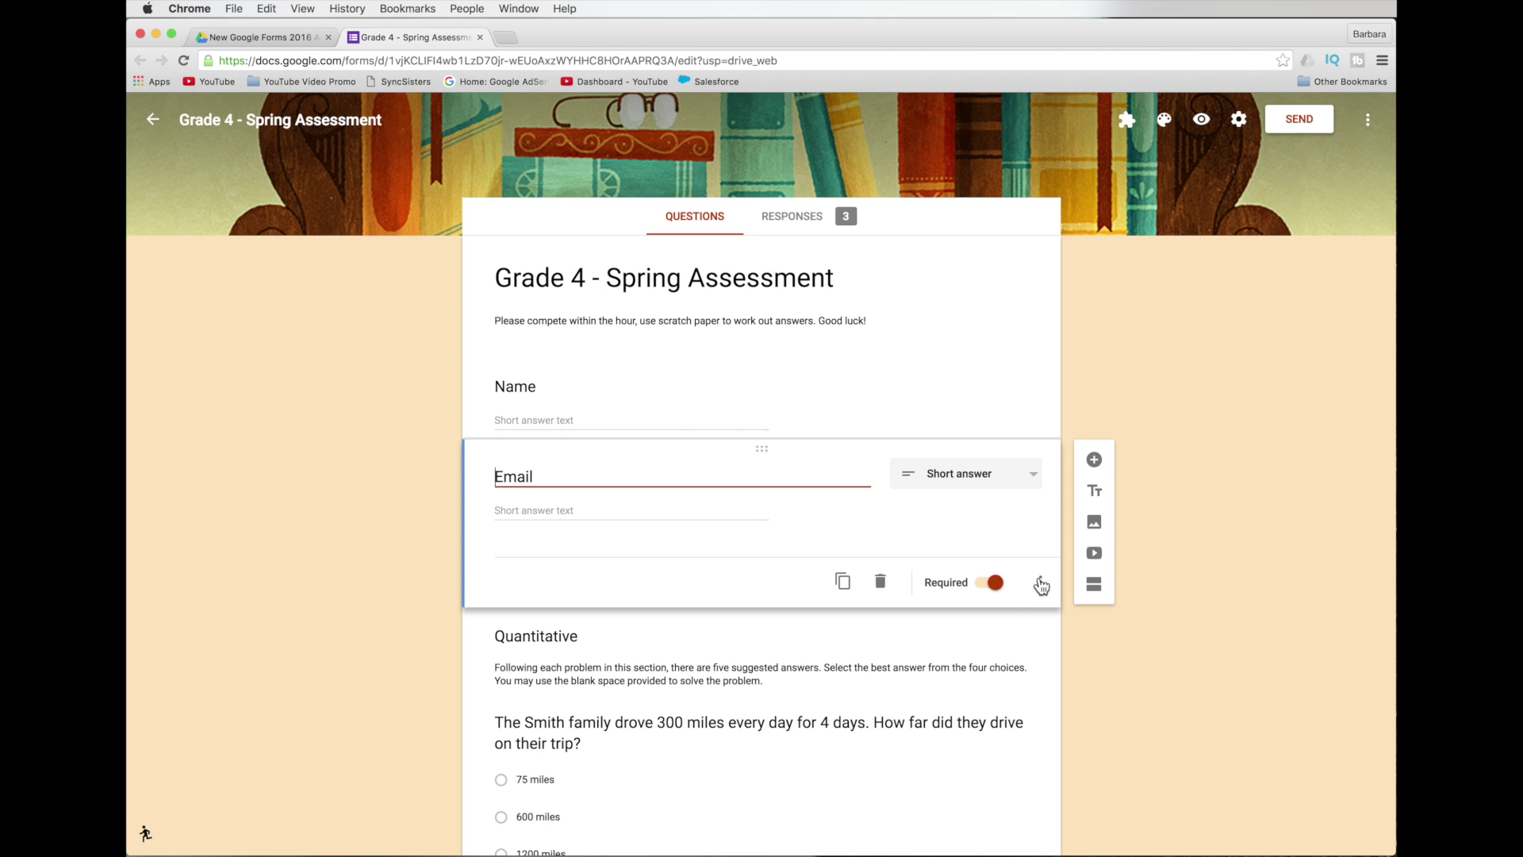
click(1040, 585)
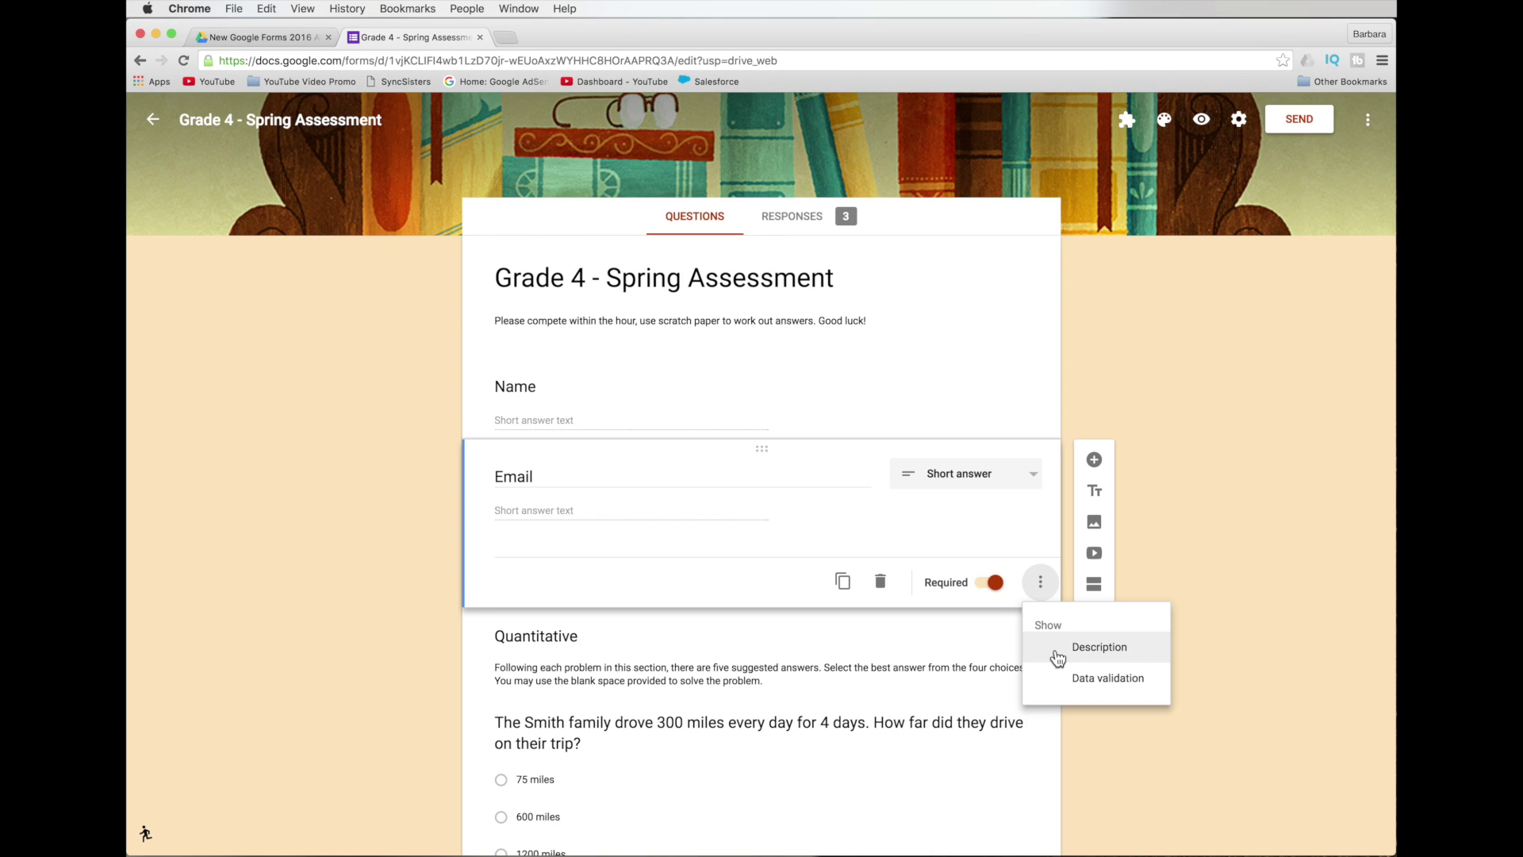
click(1057, 657)
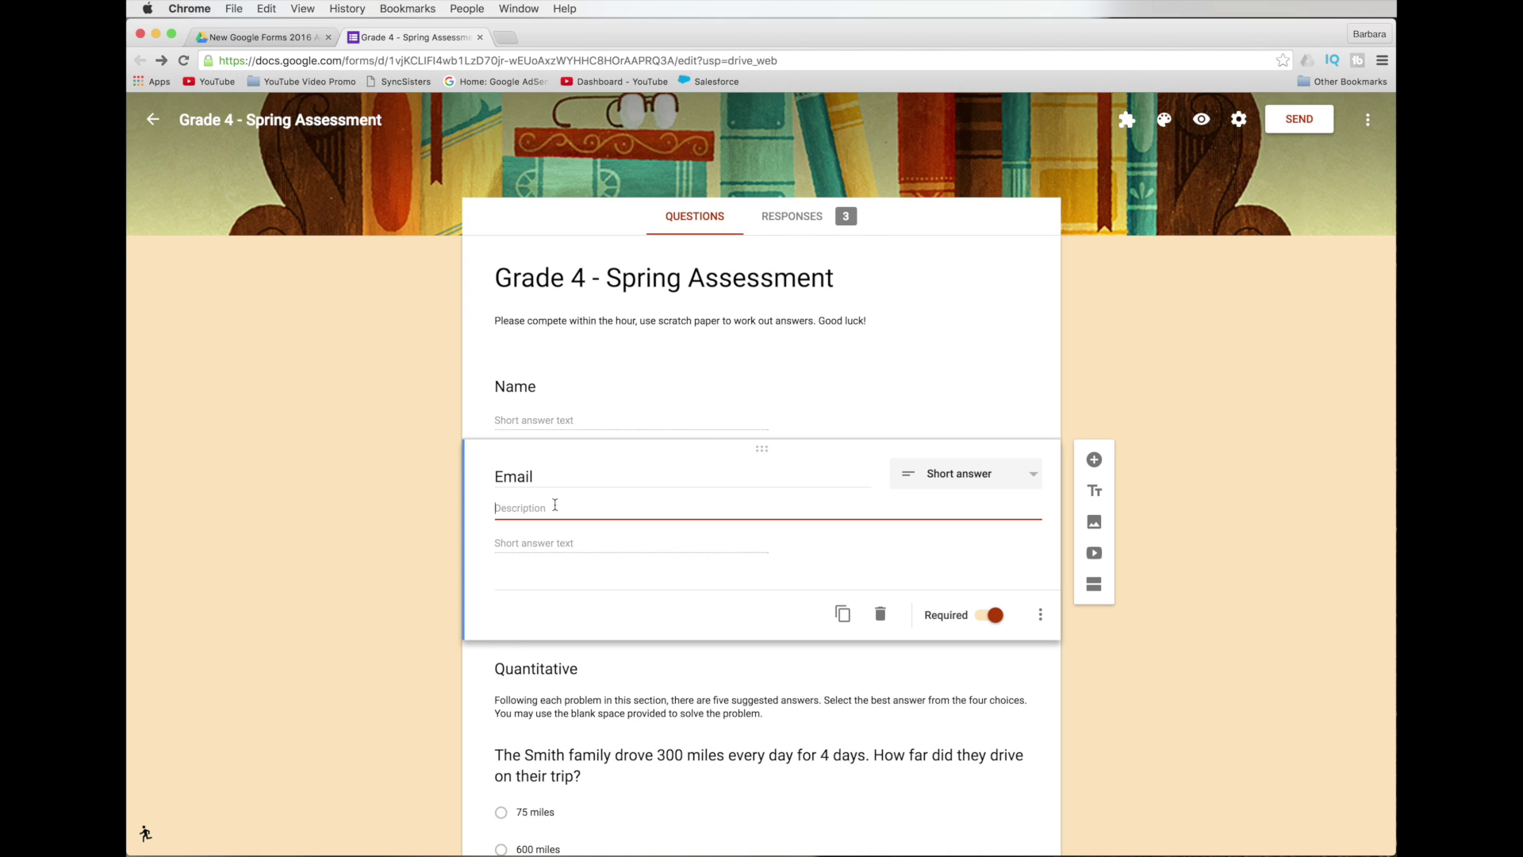
text(enter work email)
Preview the form to check the Email description, then return to editing the Email question.
click(1201, 119)
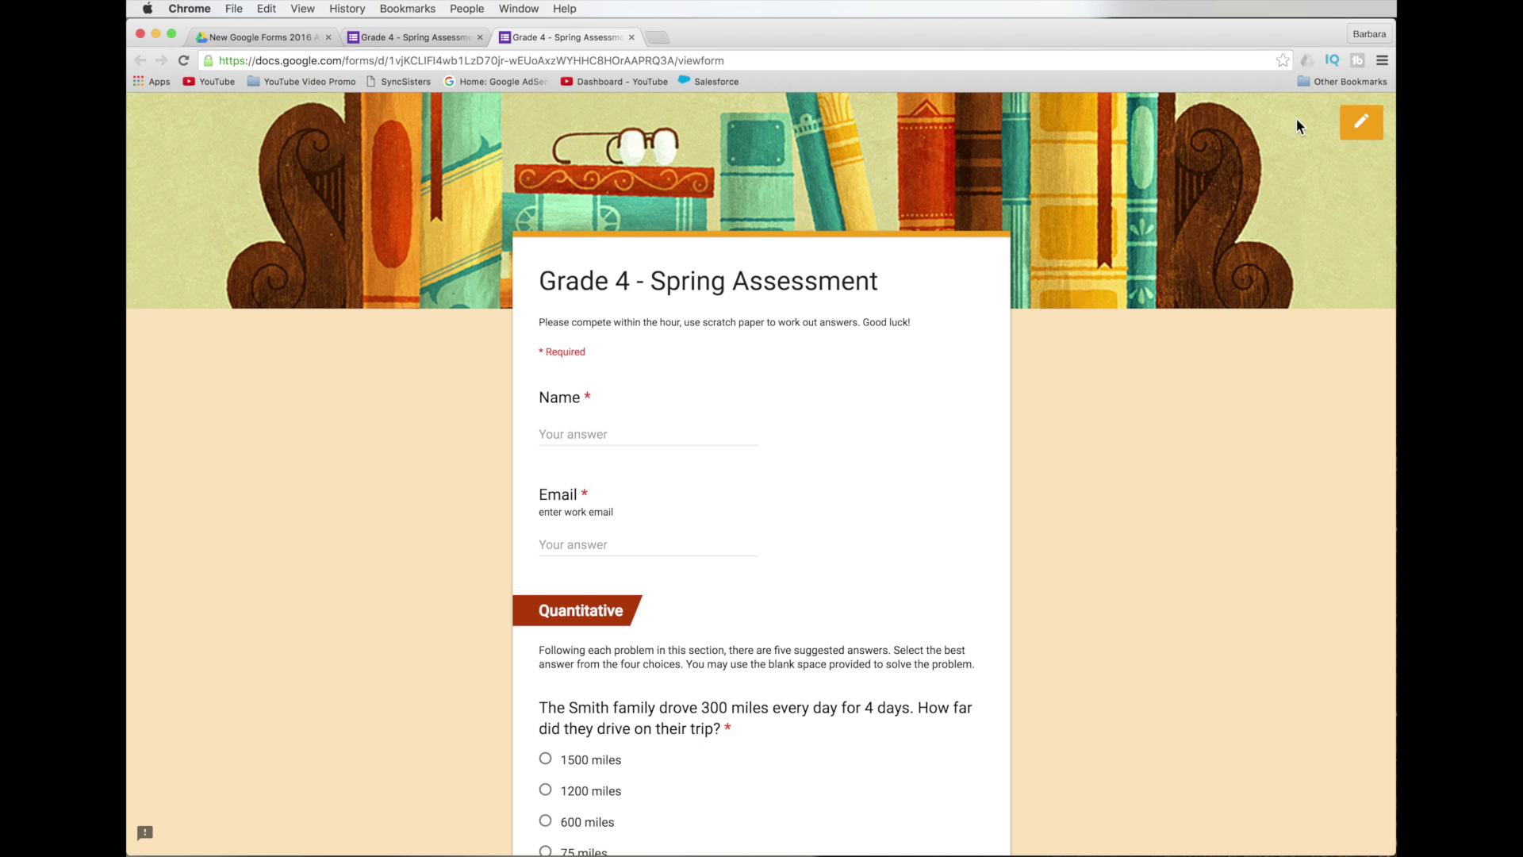
click(1363, 125)
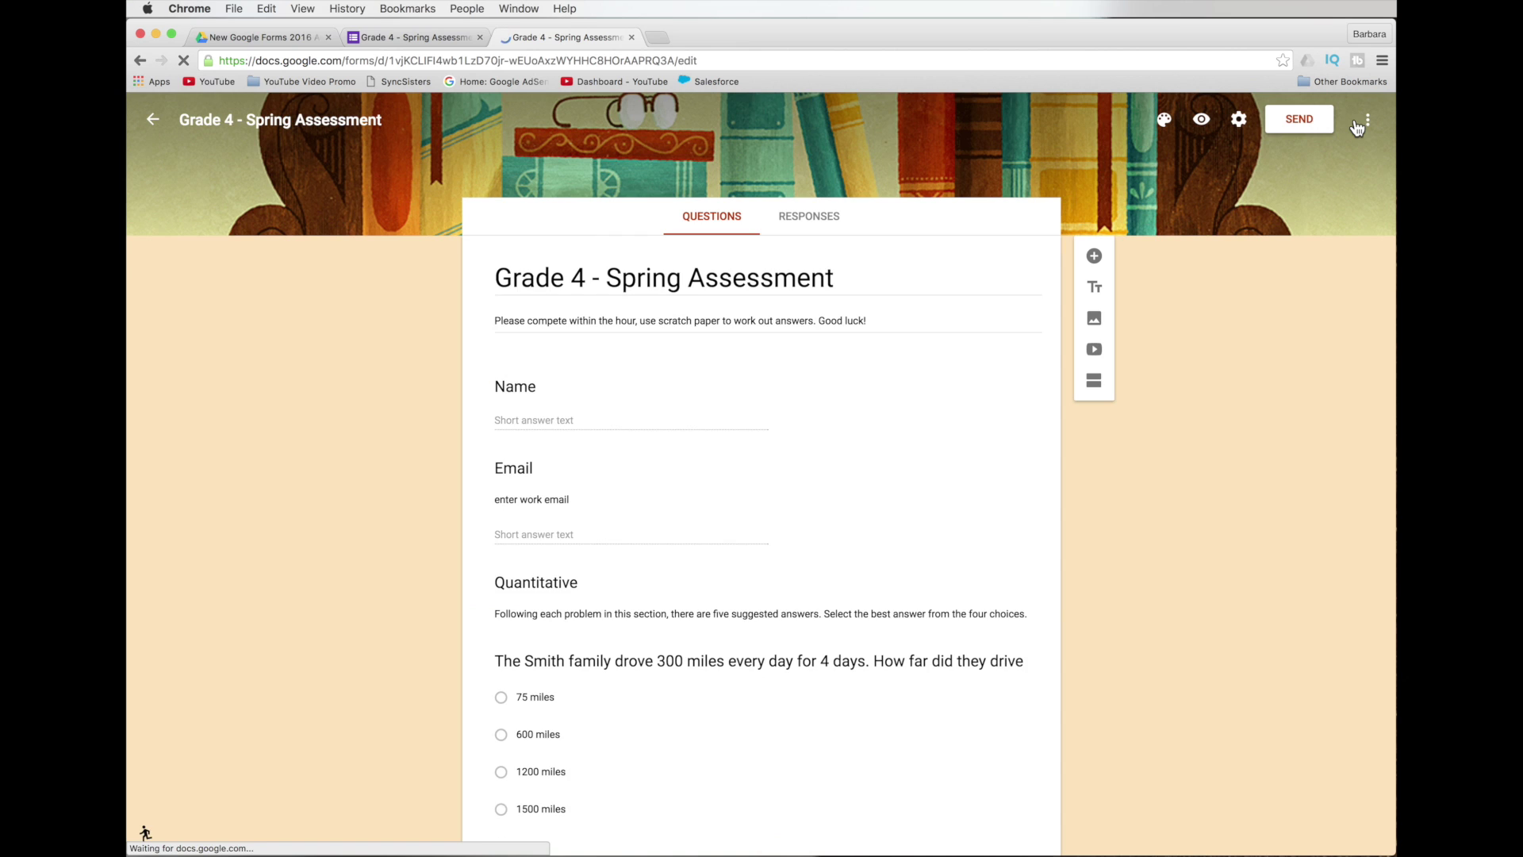
click(849, 583)
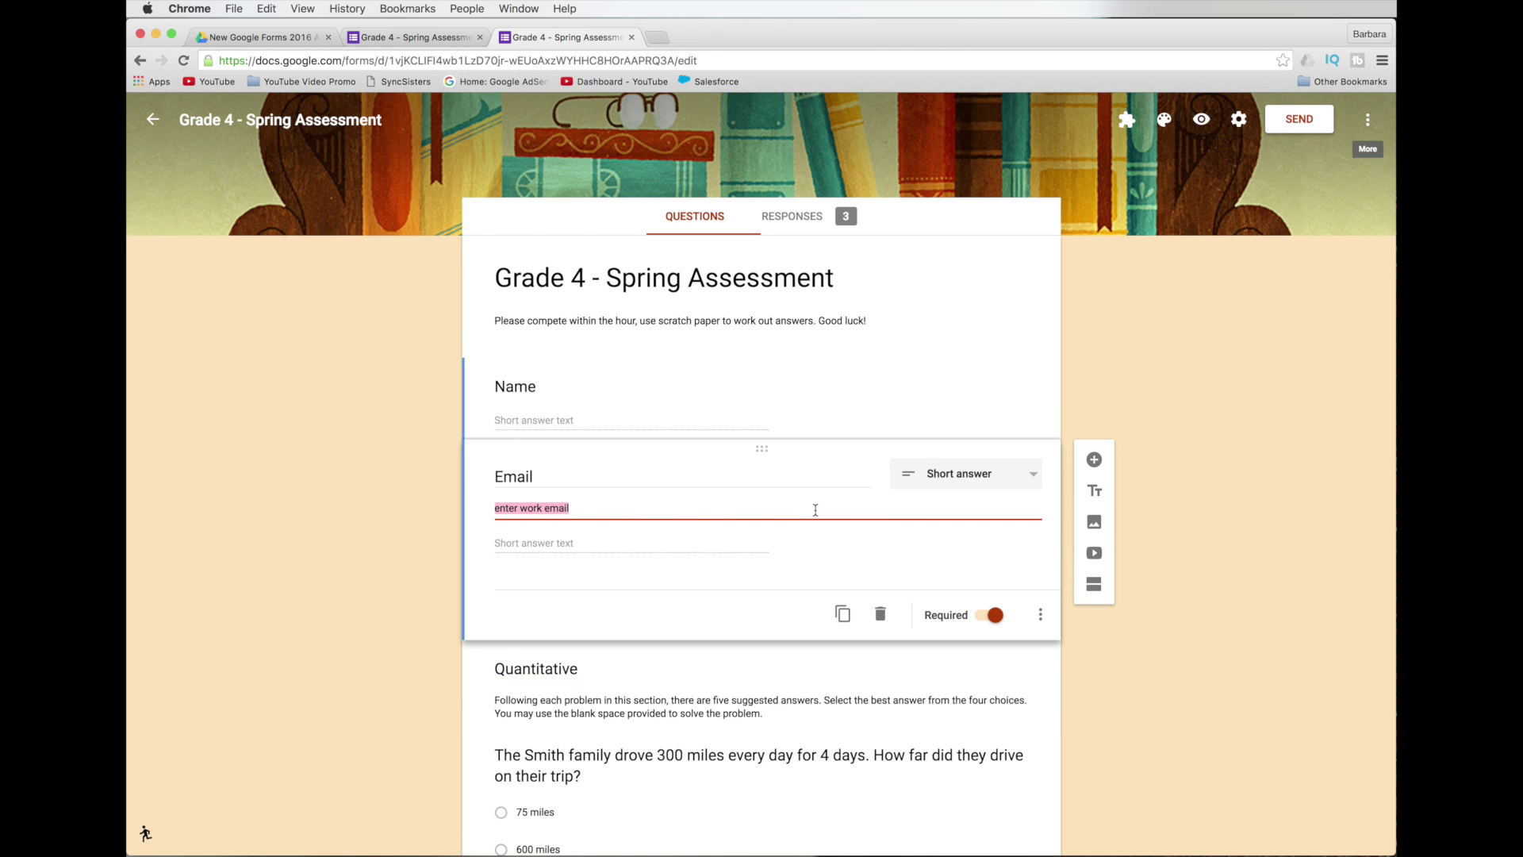
click(1043, 615)
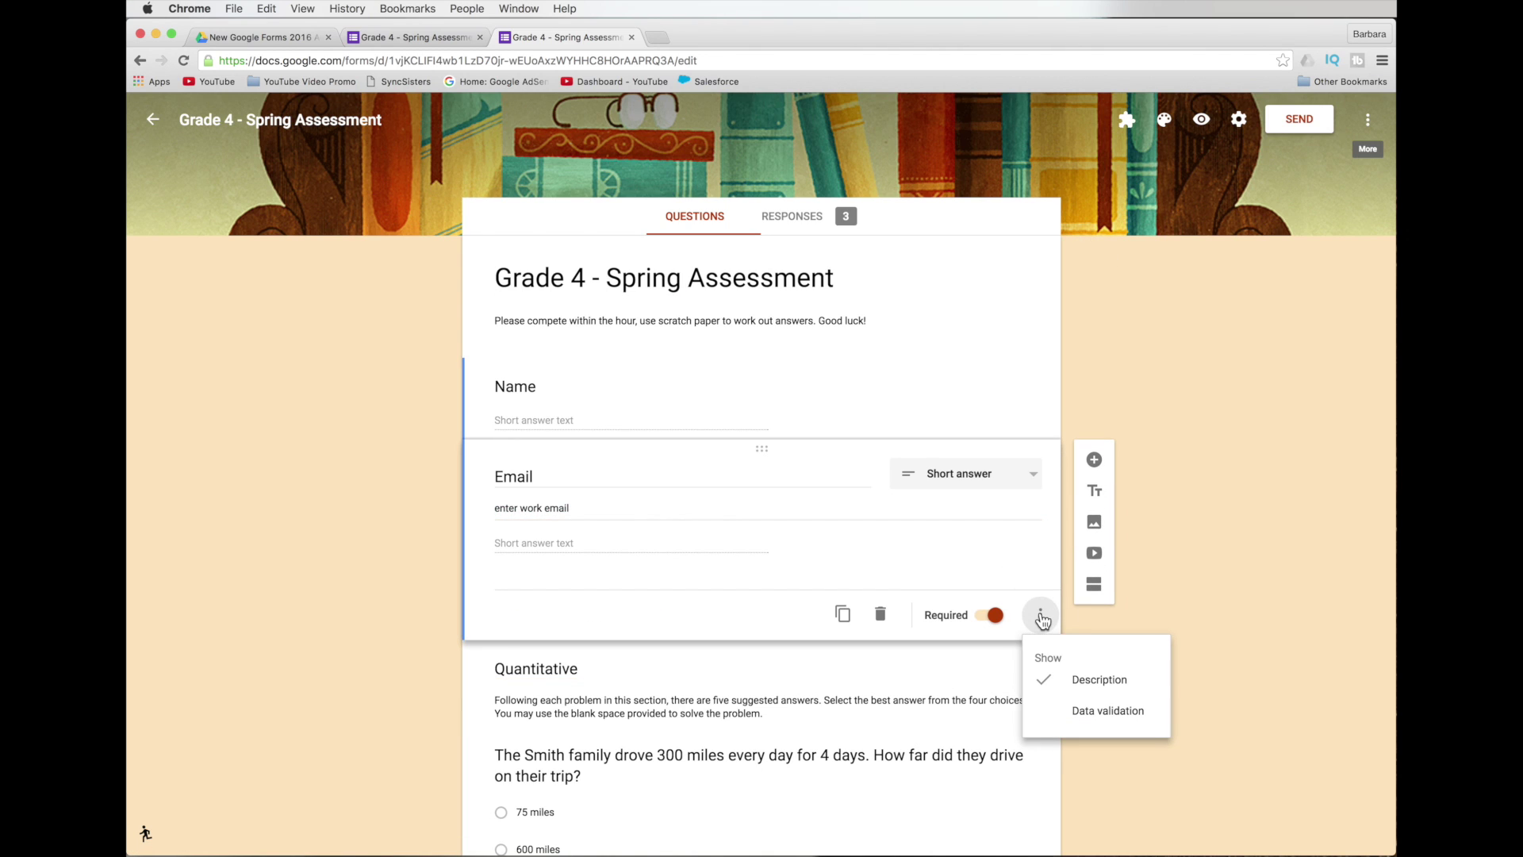
Turn on response validation for Email with type Text and condition Email address.
click(1083, 715)
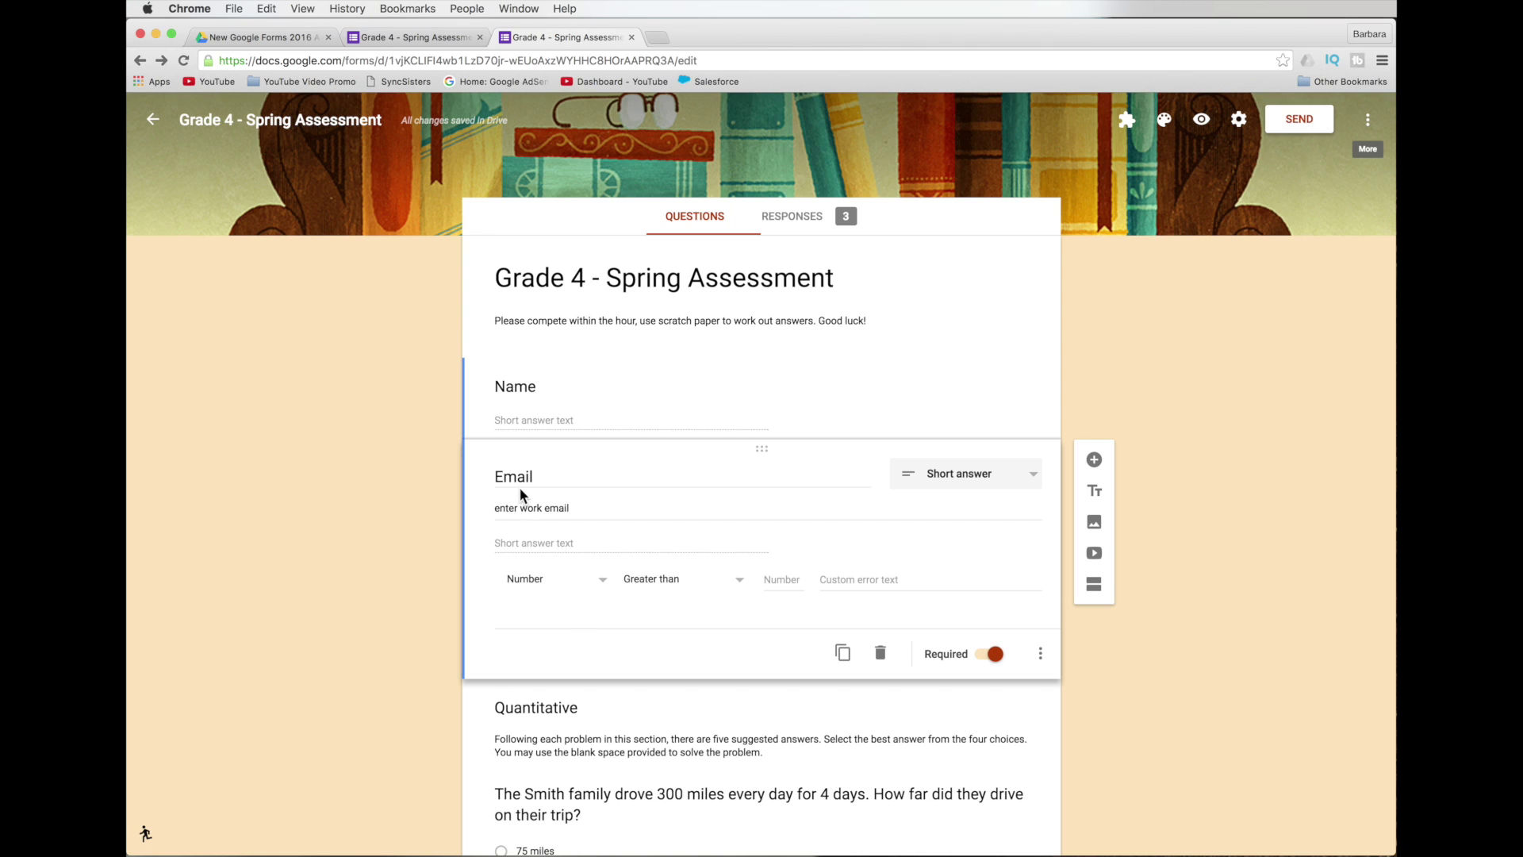
click(604, 585)
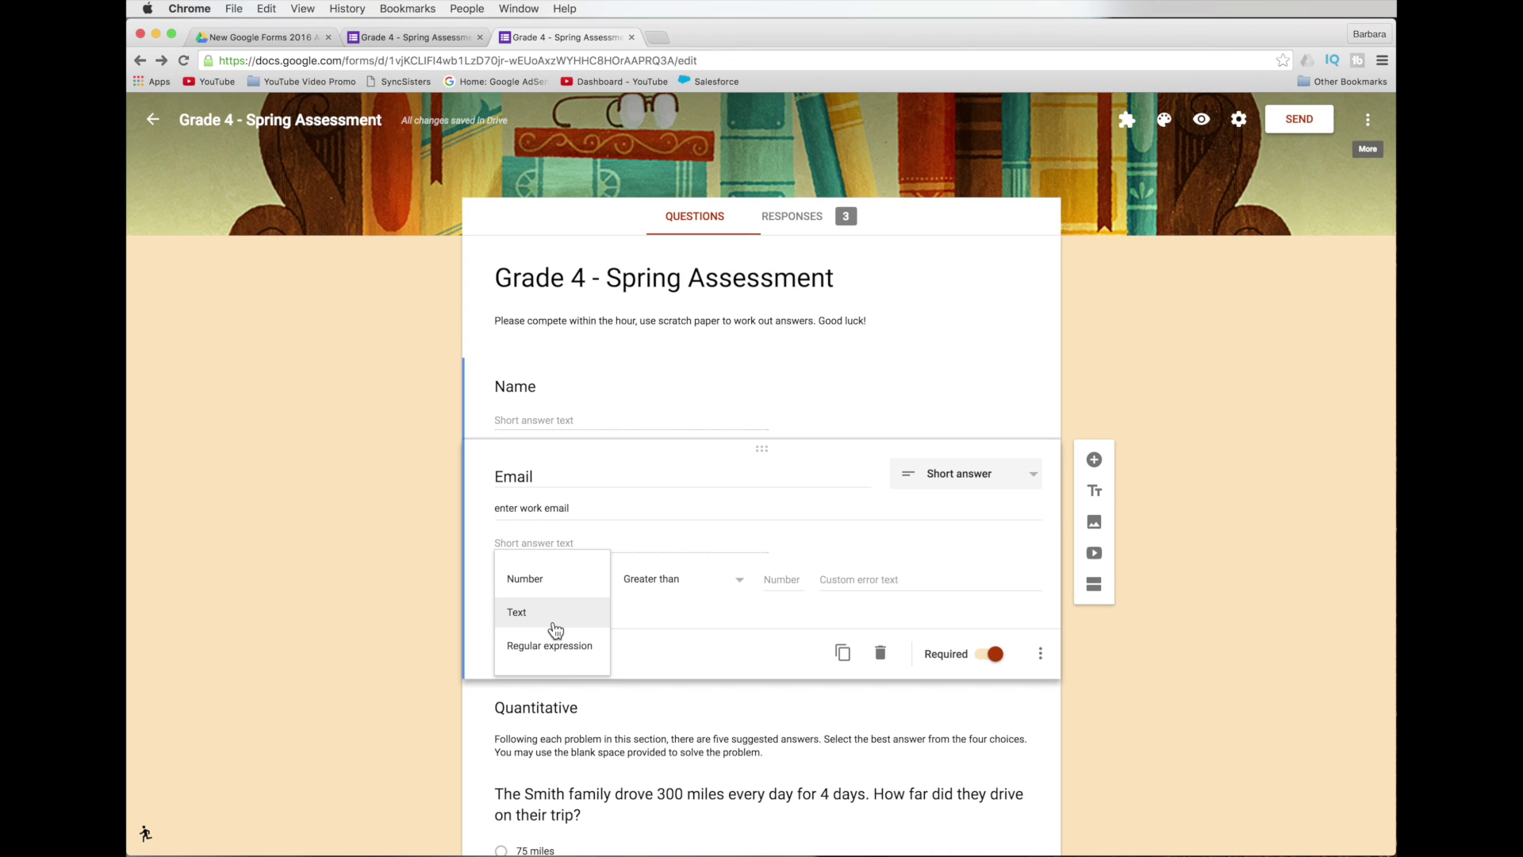
click(555, 629)
click(698, 583)
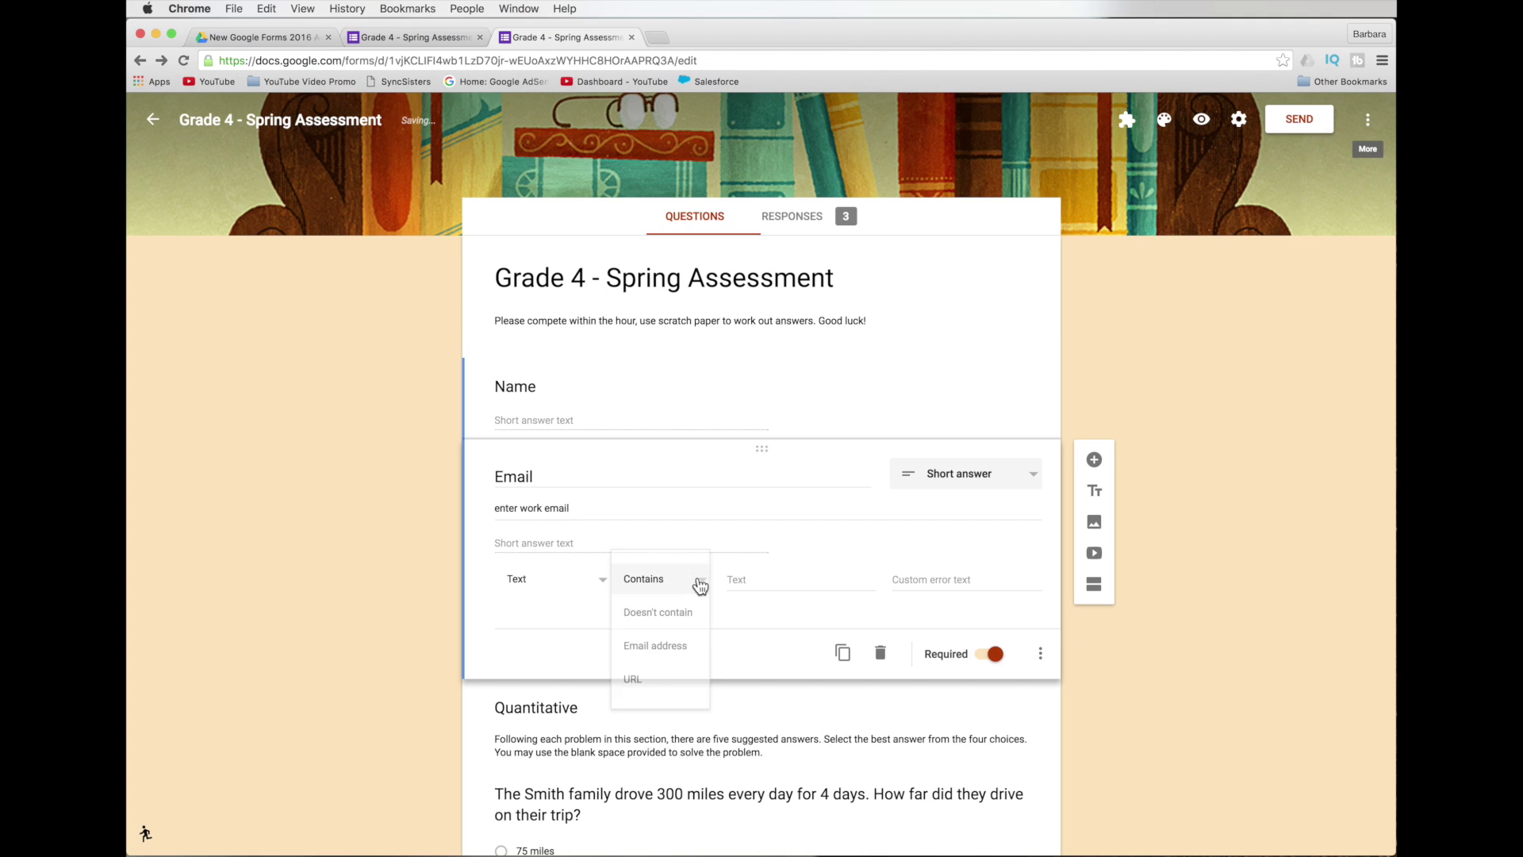
click(686, 644)
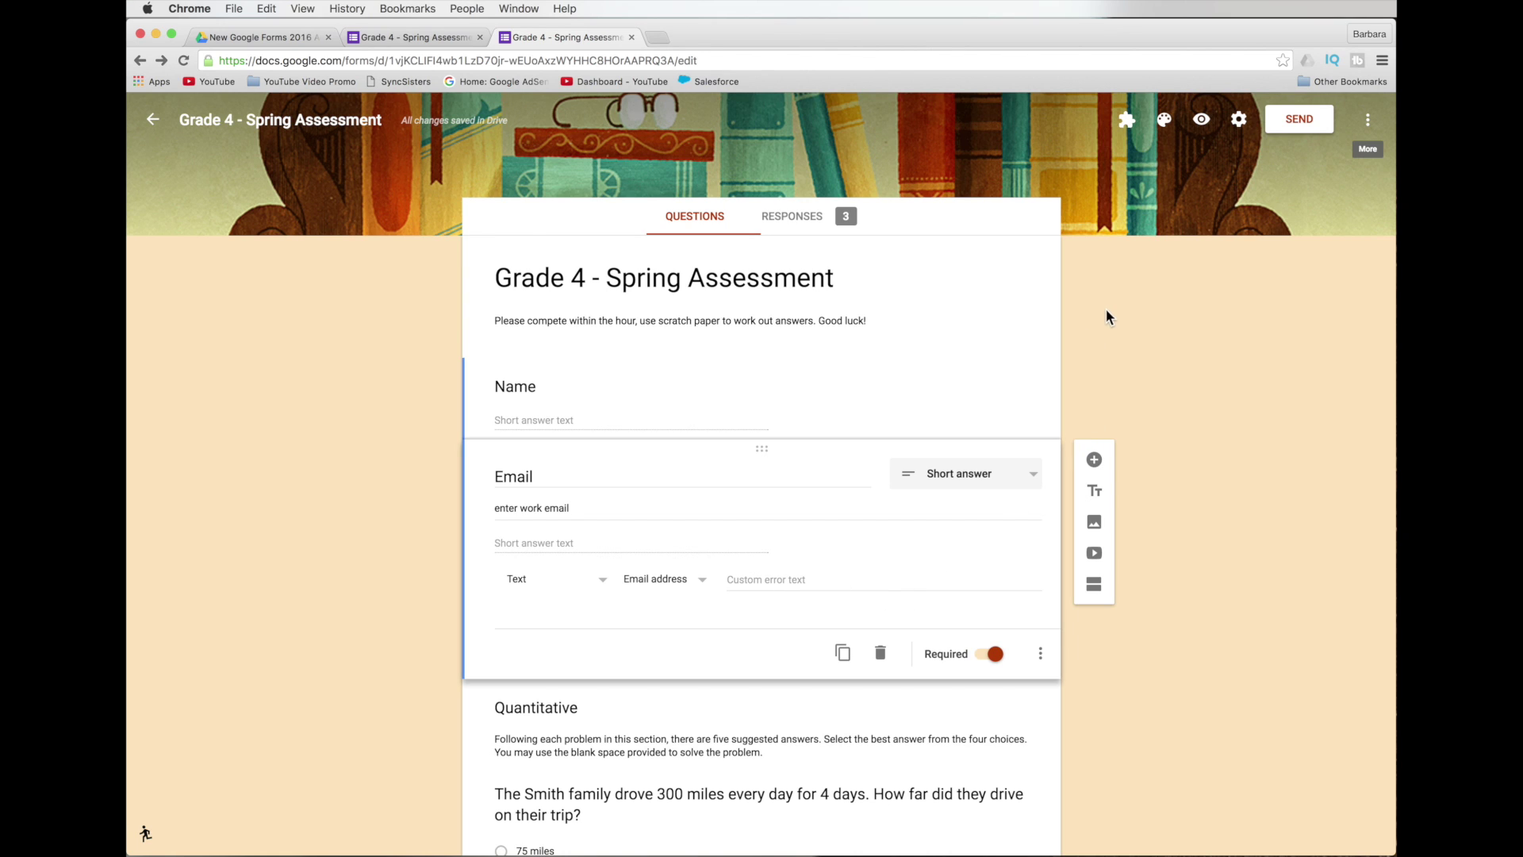
Preview the form and type a test address beginning 'karen@' into the Email field.
click(1199, 117)
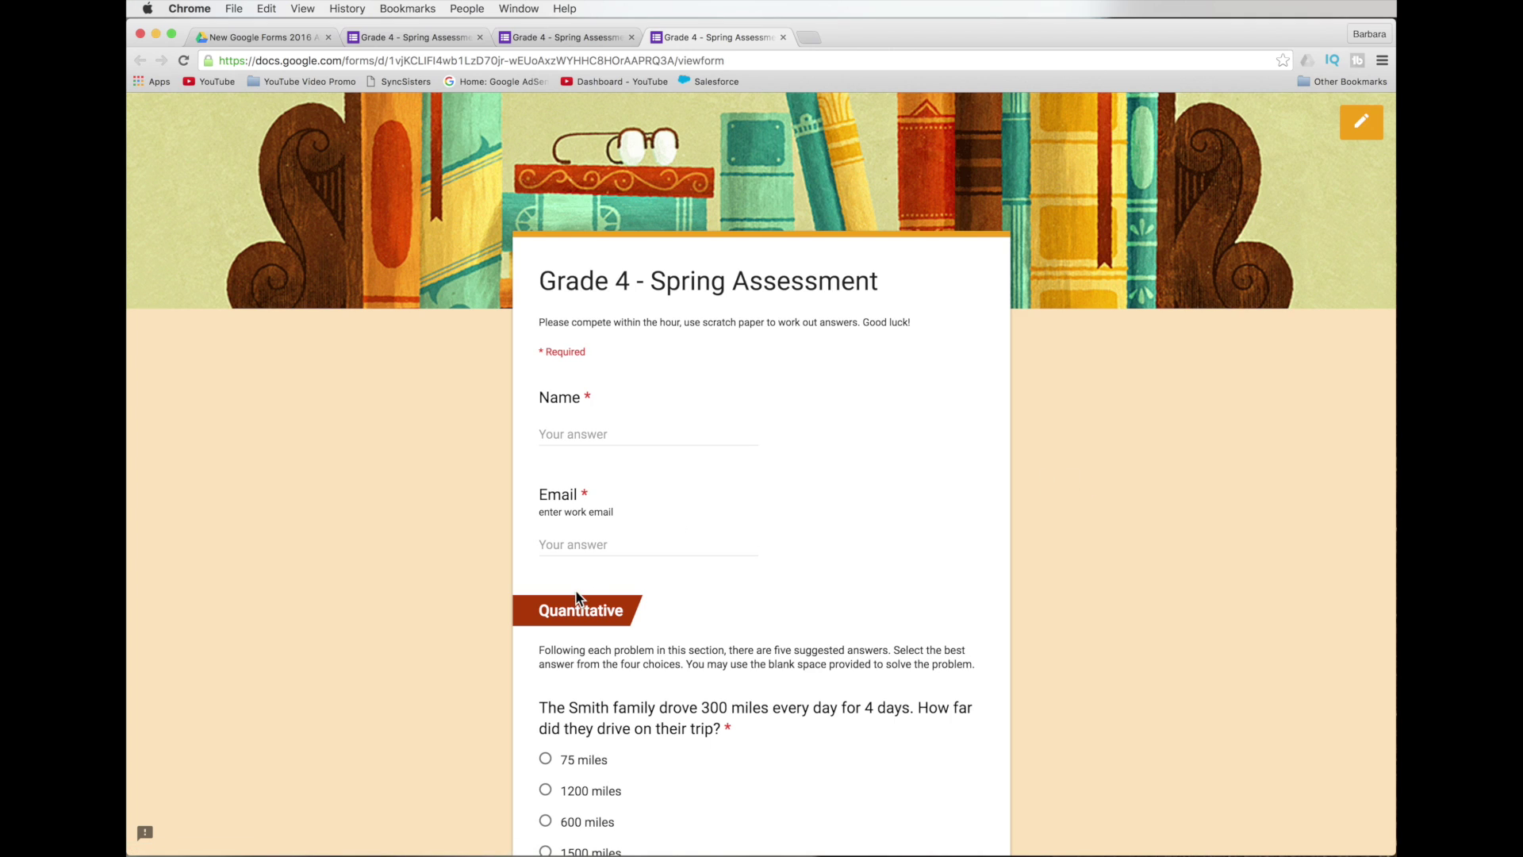
click(568, 545)
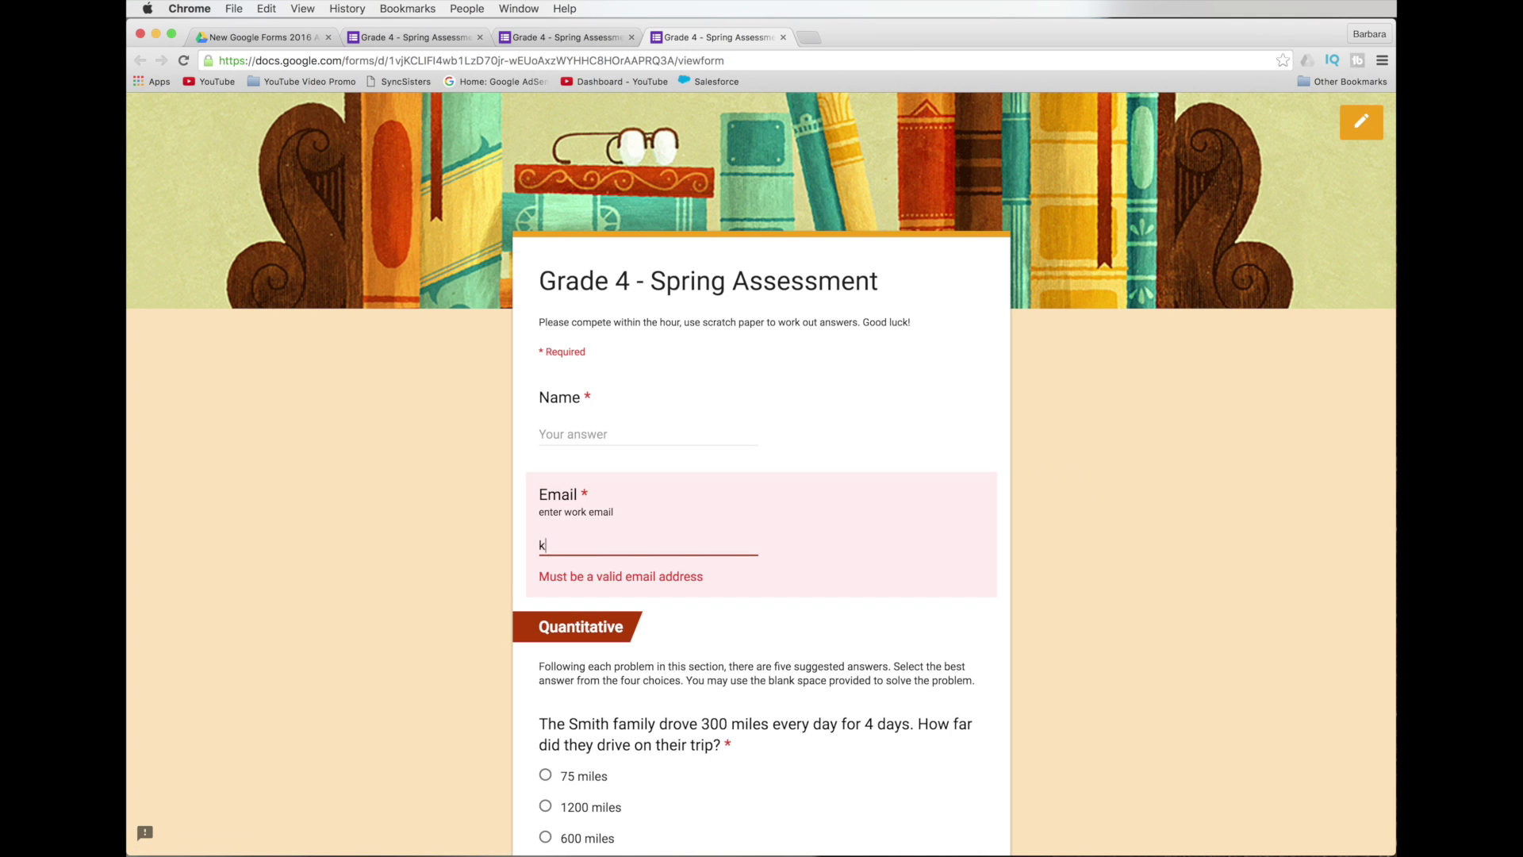
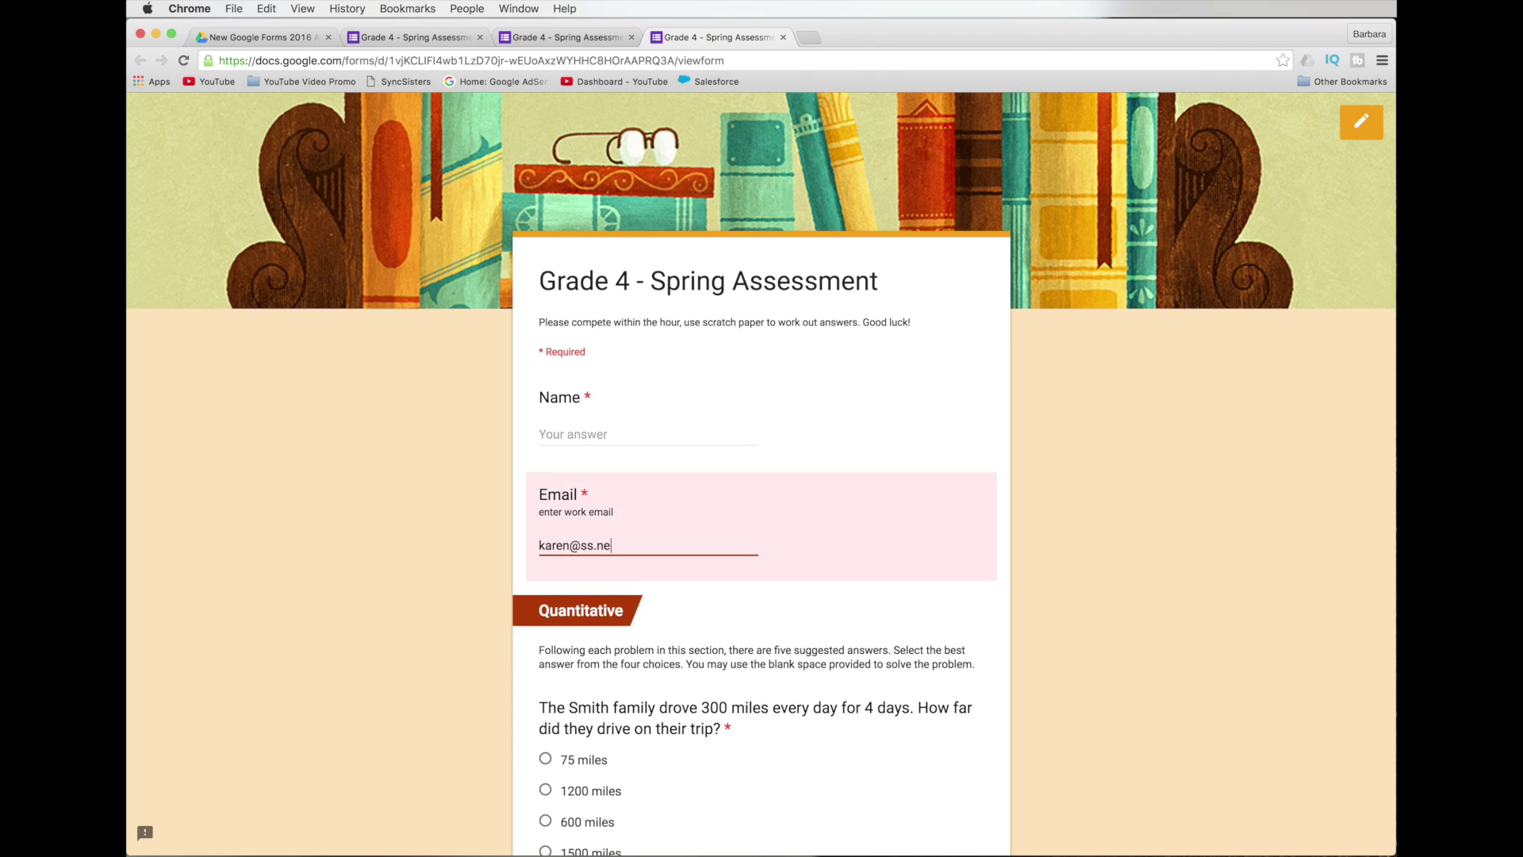
Try other address endings (.com, net, ss.com) to trigger the validation error, then return to editing.
text(t)
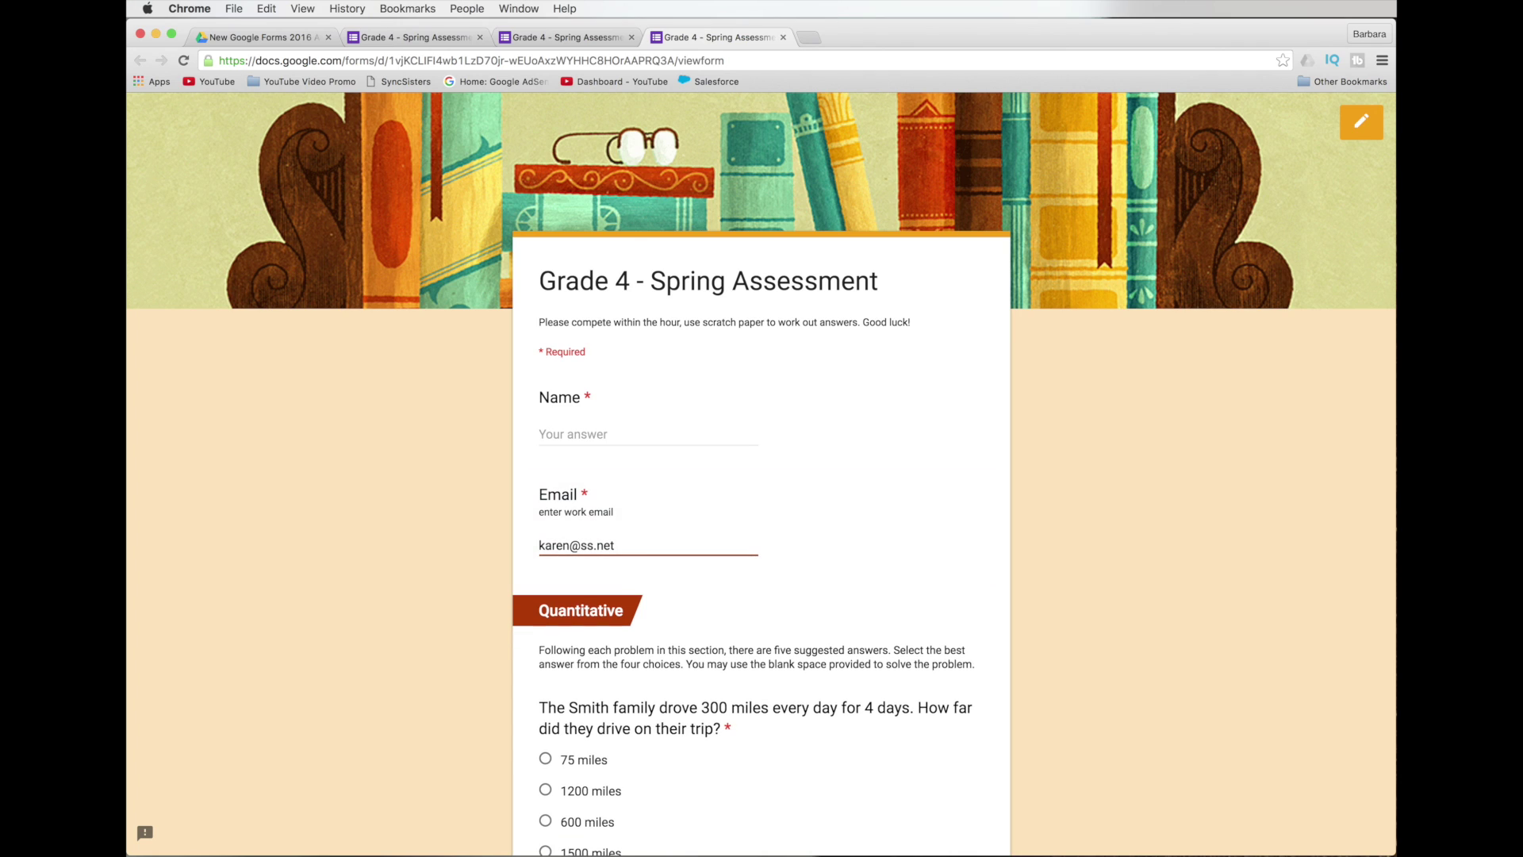
key(BackSpace)
key(BackSpace)
key(BackSpace)
key(BackSpace)
key(BackSpace)
key(BackSpace)
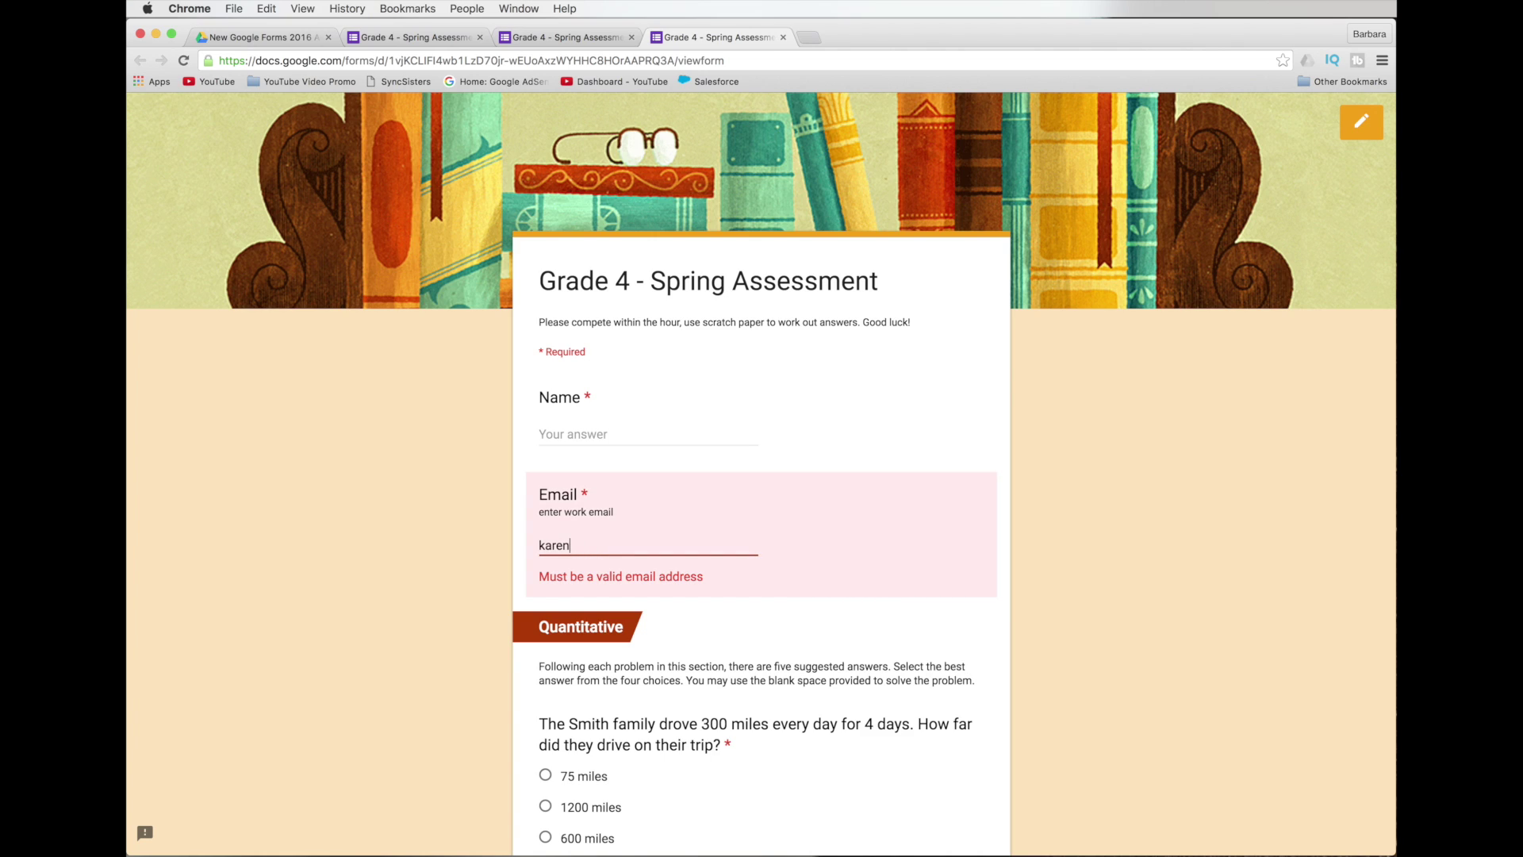
text(ss.com)
click(1376, 125)
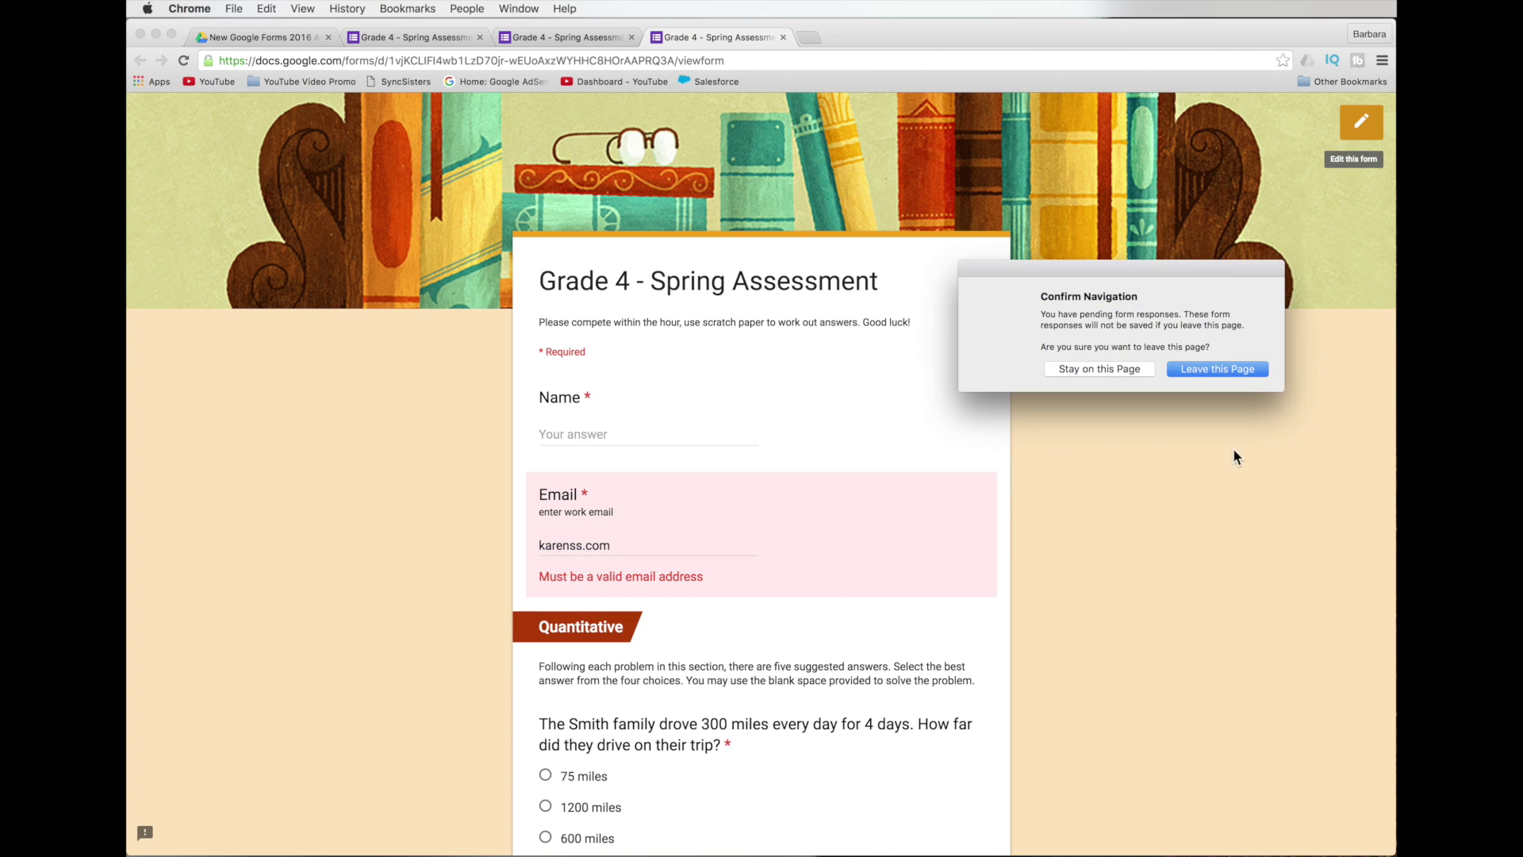
Leave the preview and confirm the Email validation still reads Text with Email address.
click(1187, 368)
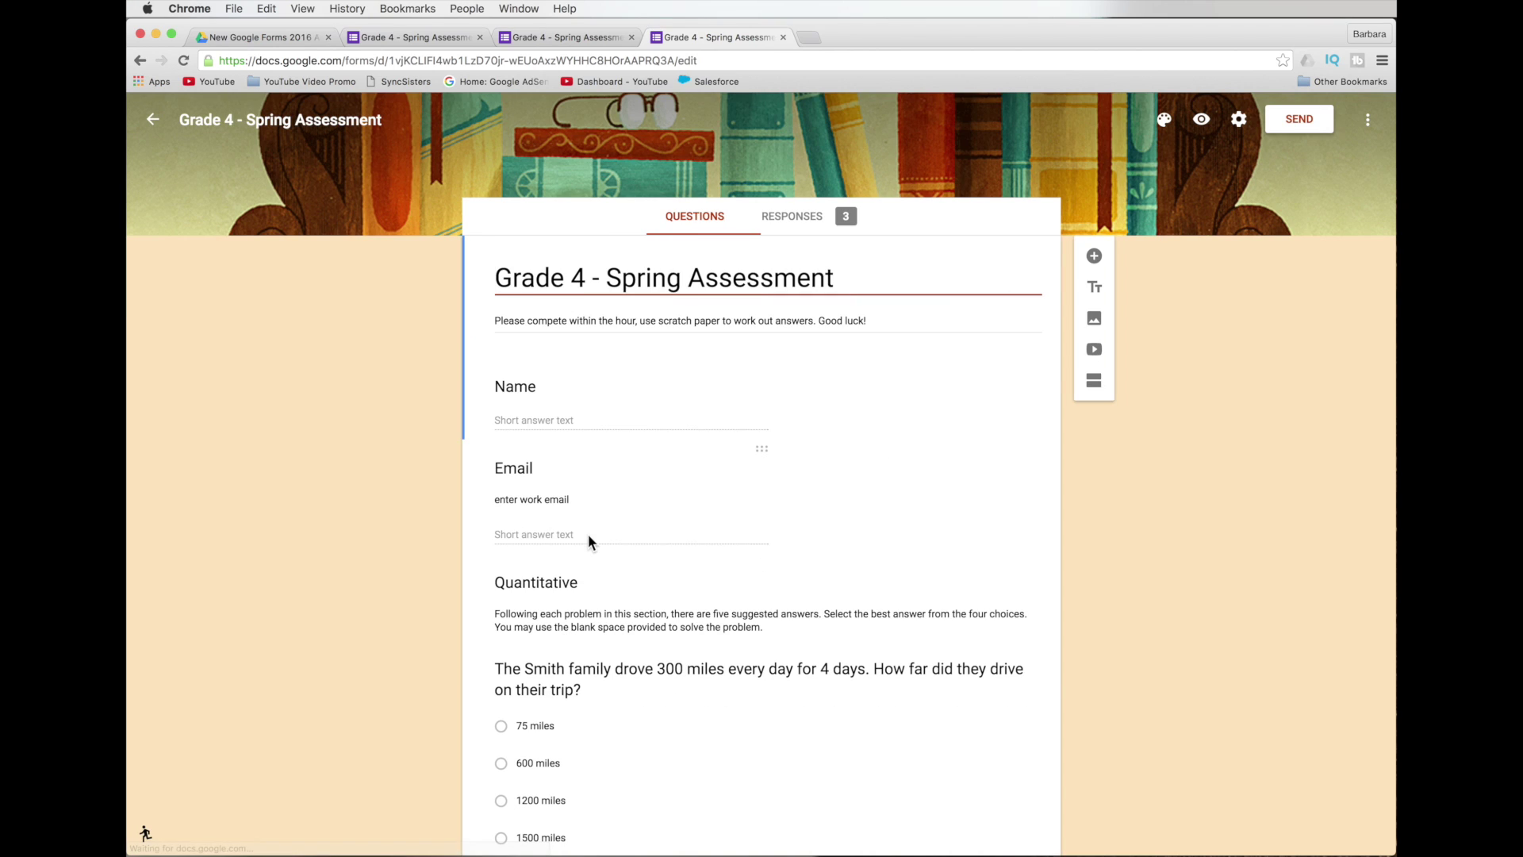
click(587, 533)
click(605, 584)
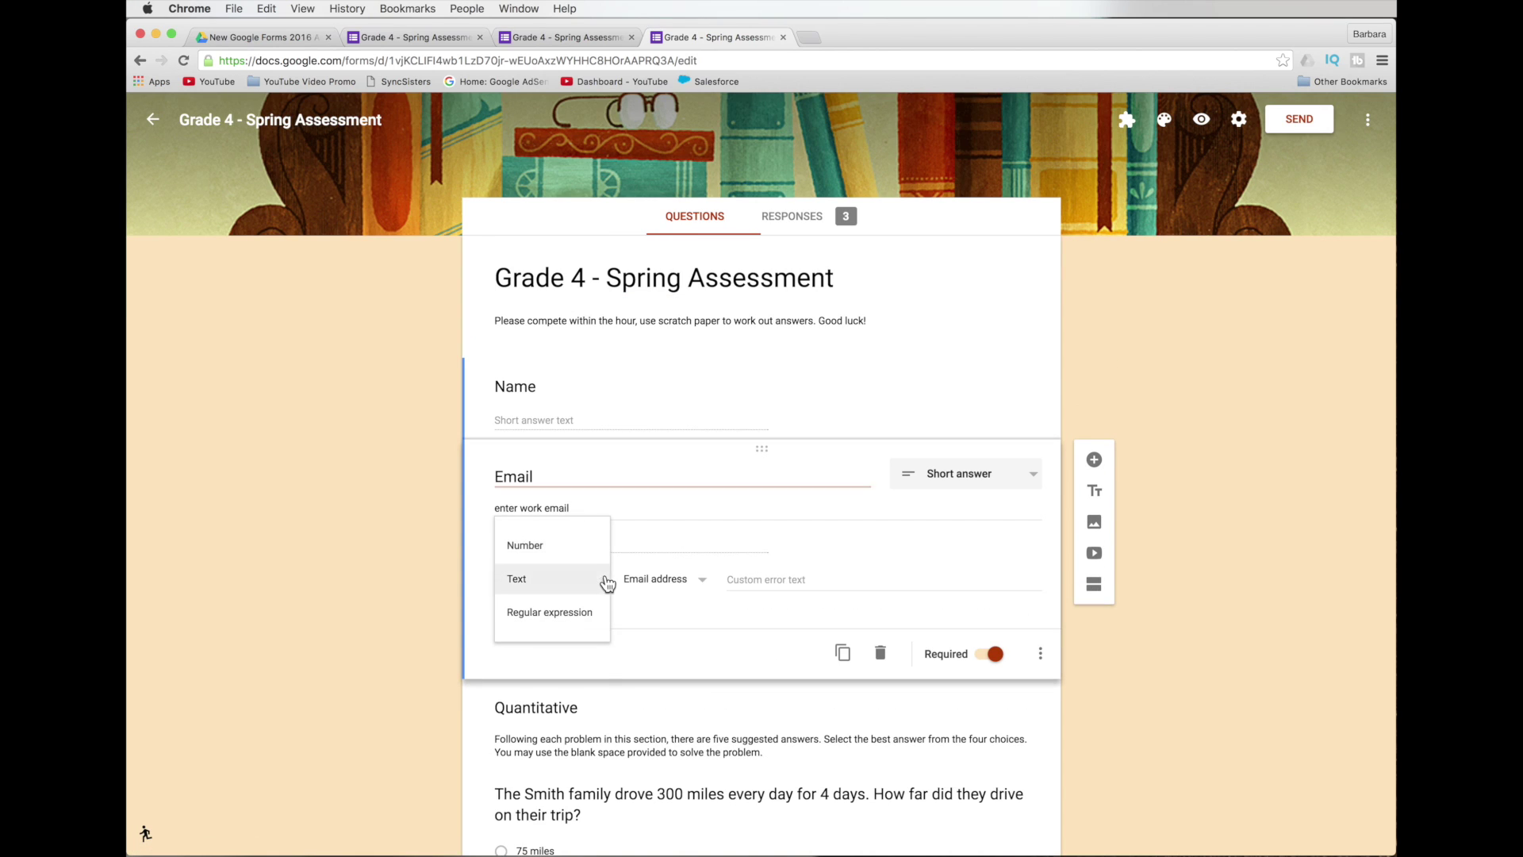
click(698, 580)
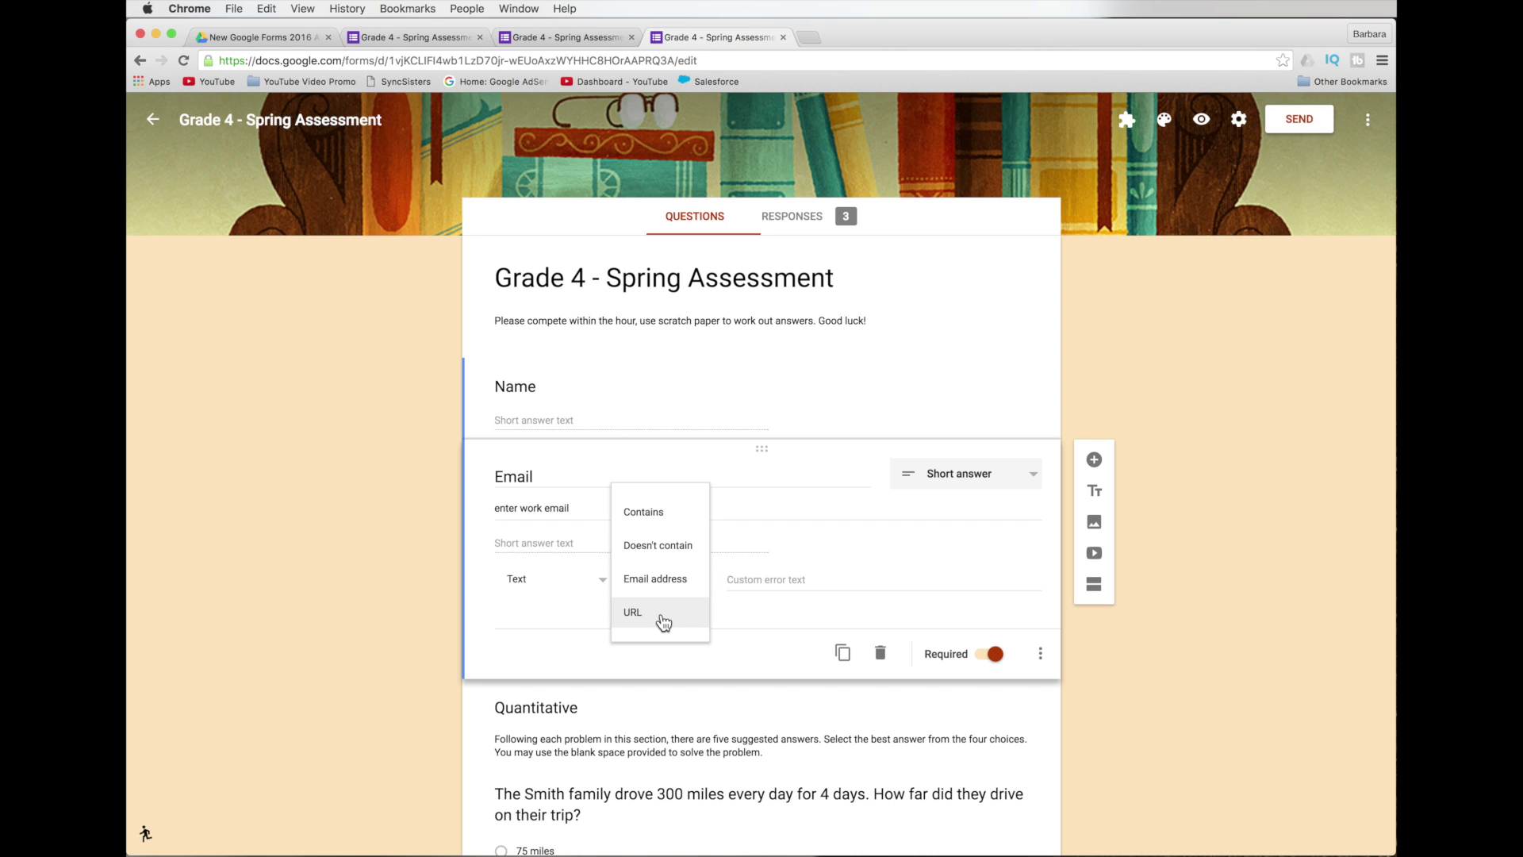
click(751, 527)
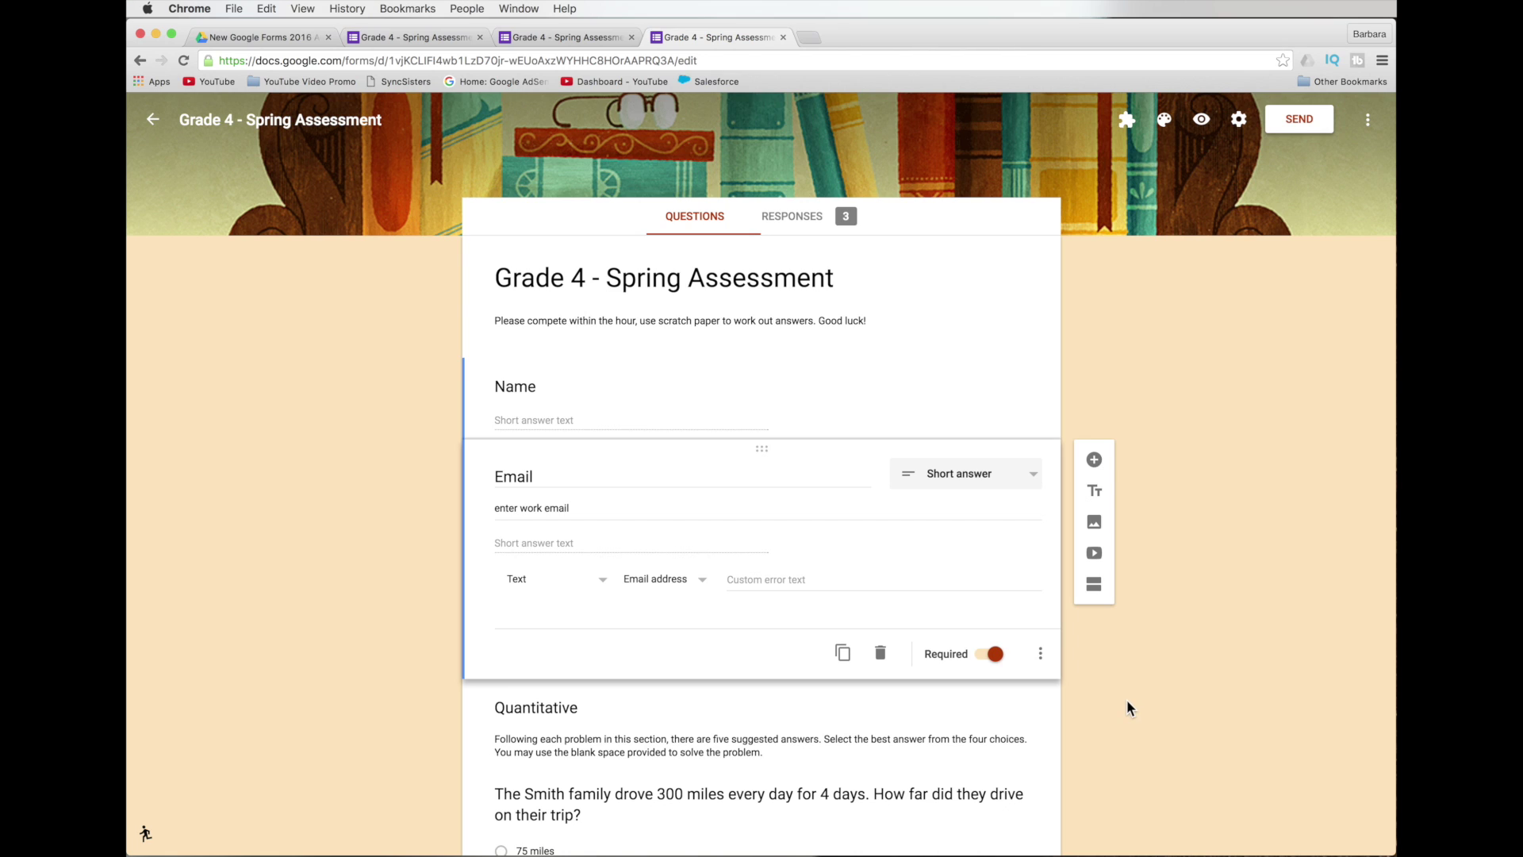
Add a description field to the 300-miles distance question and re-enable answer-based section routing.
scroll(1014, 611, down, 3)
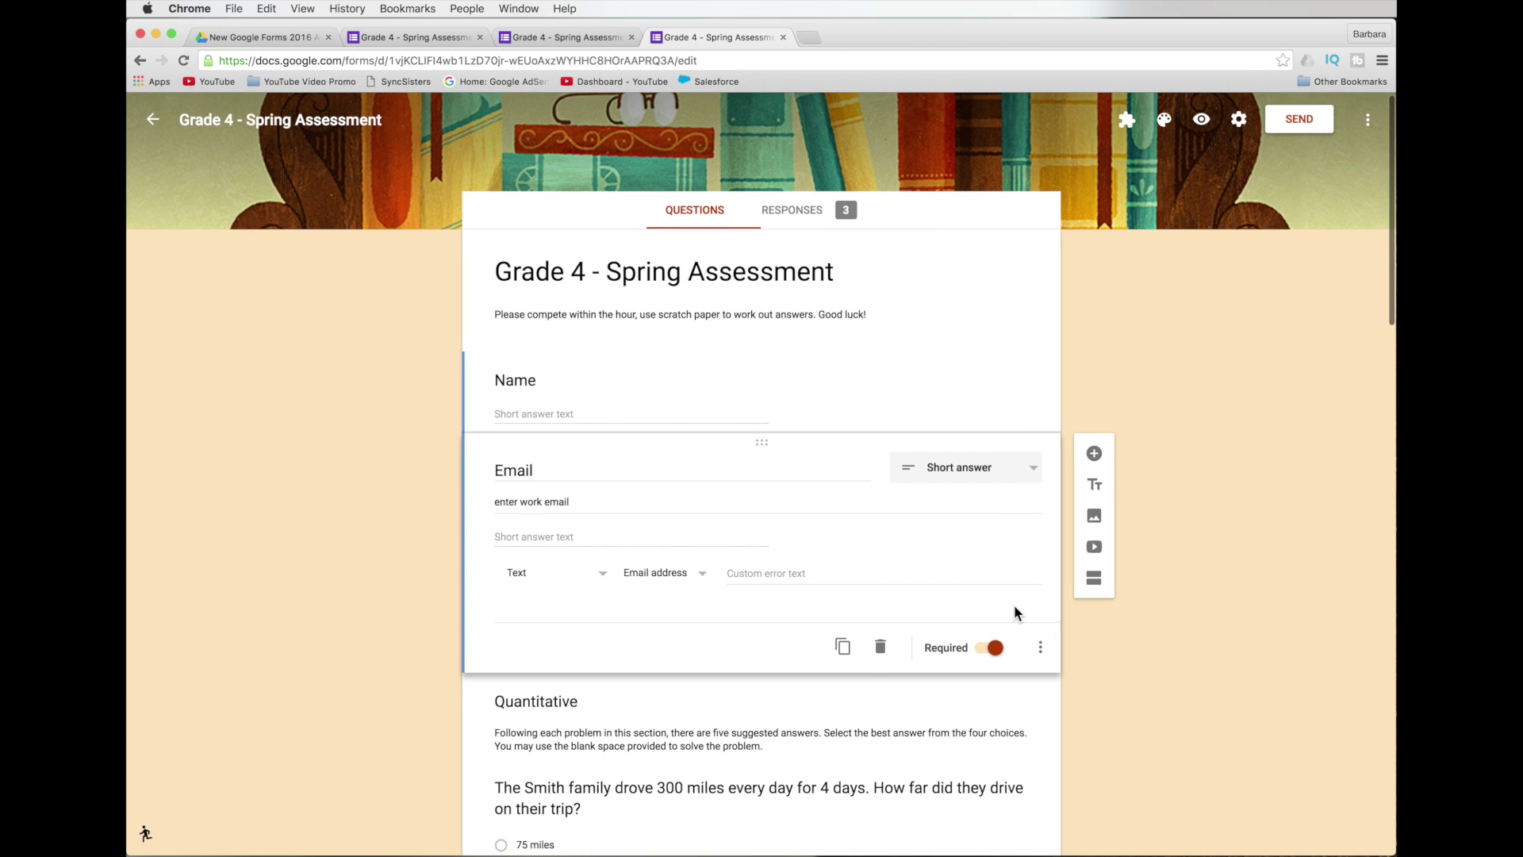
scroll(1014, 609, down, 1)
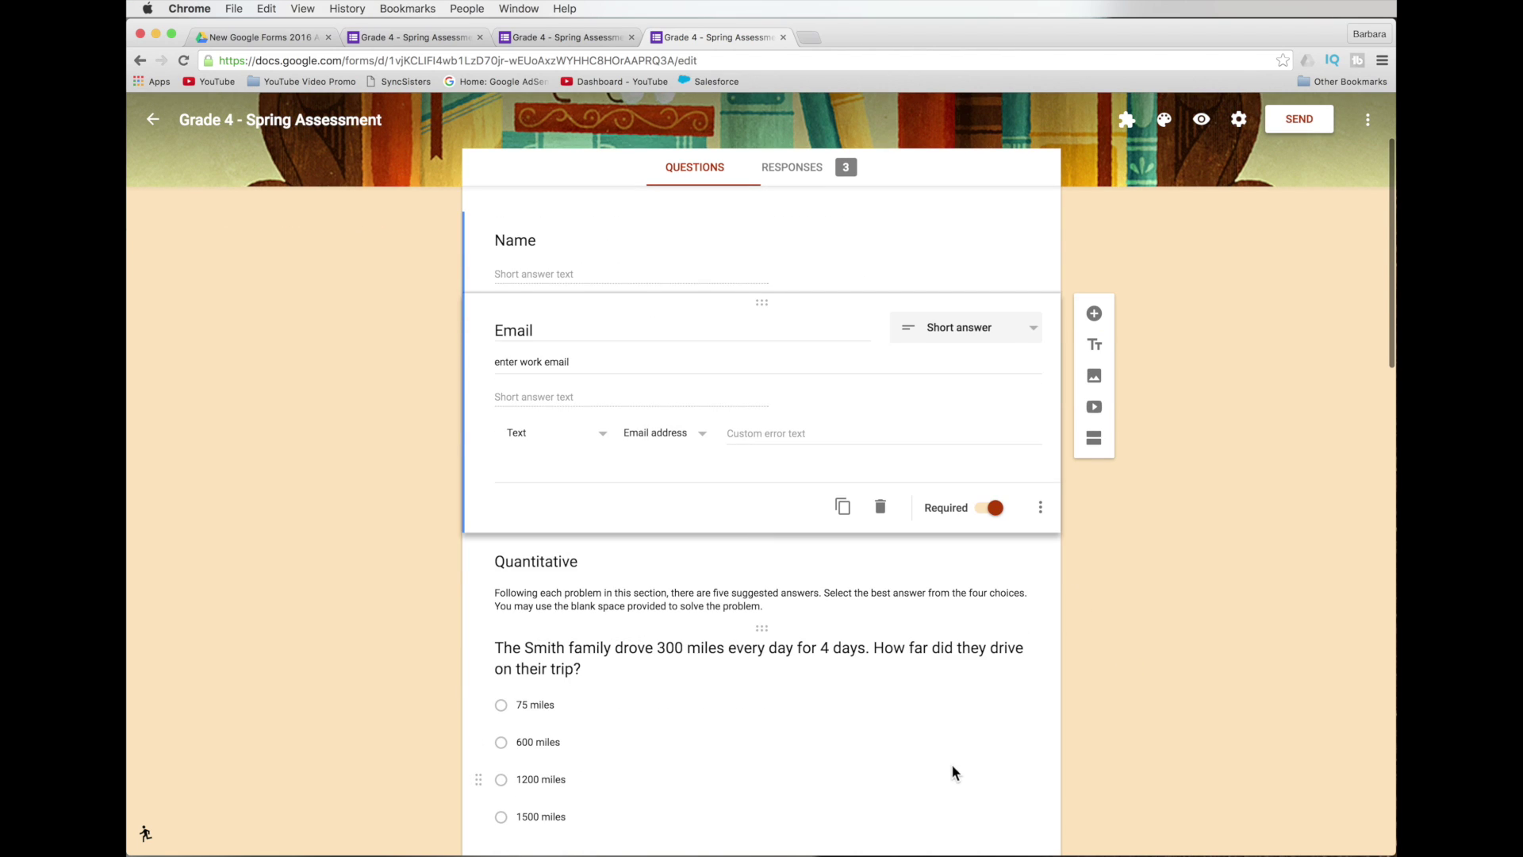
click(917, 739)
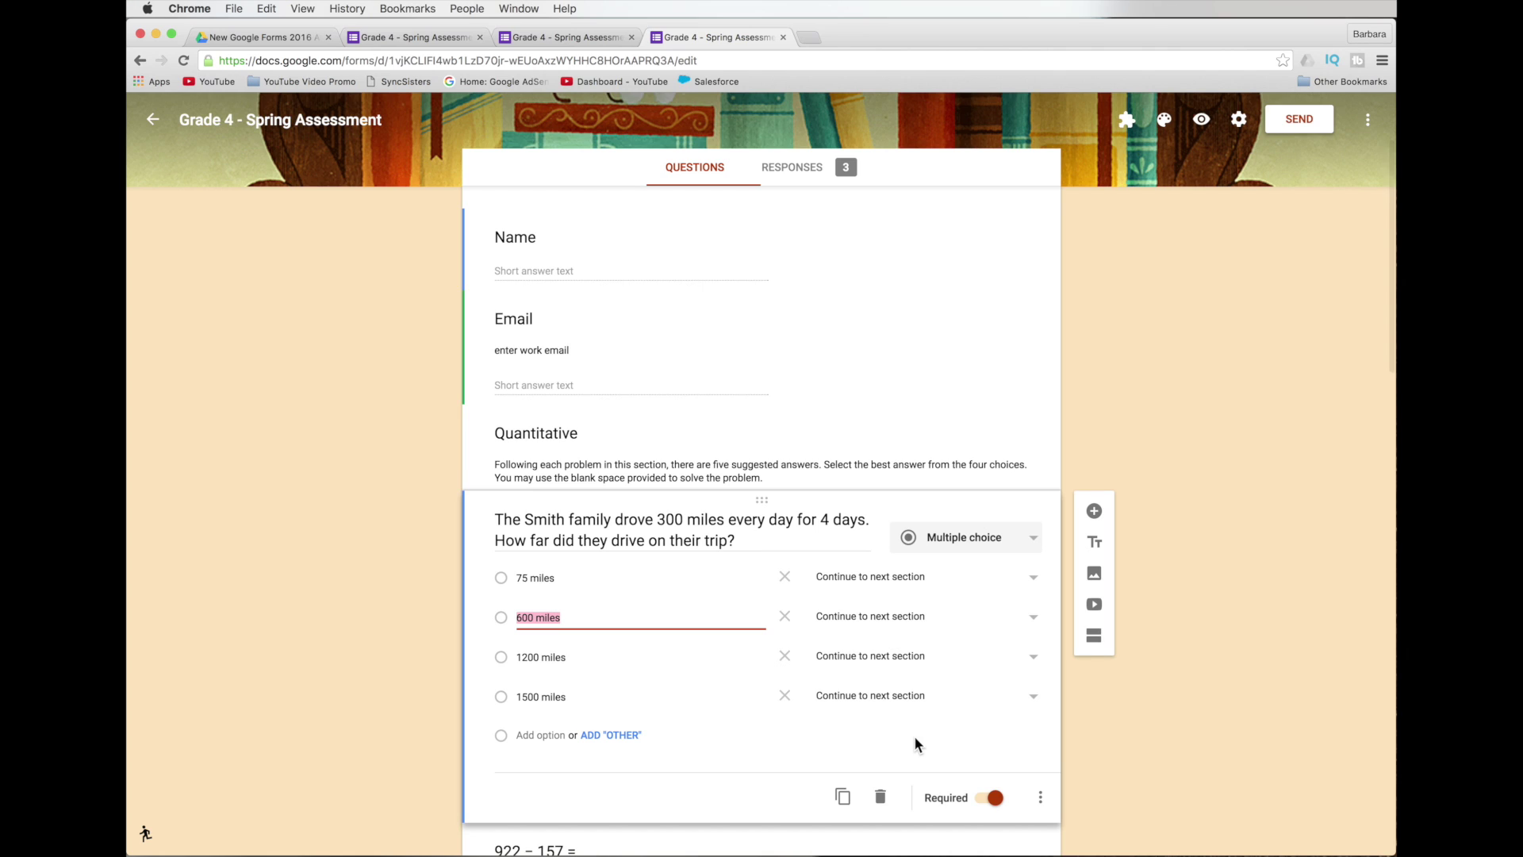
click(1040, 797)
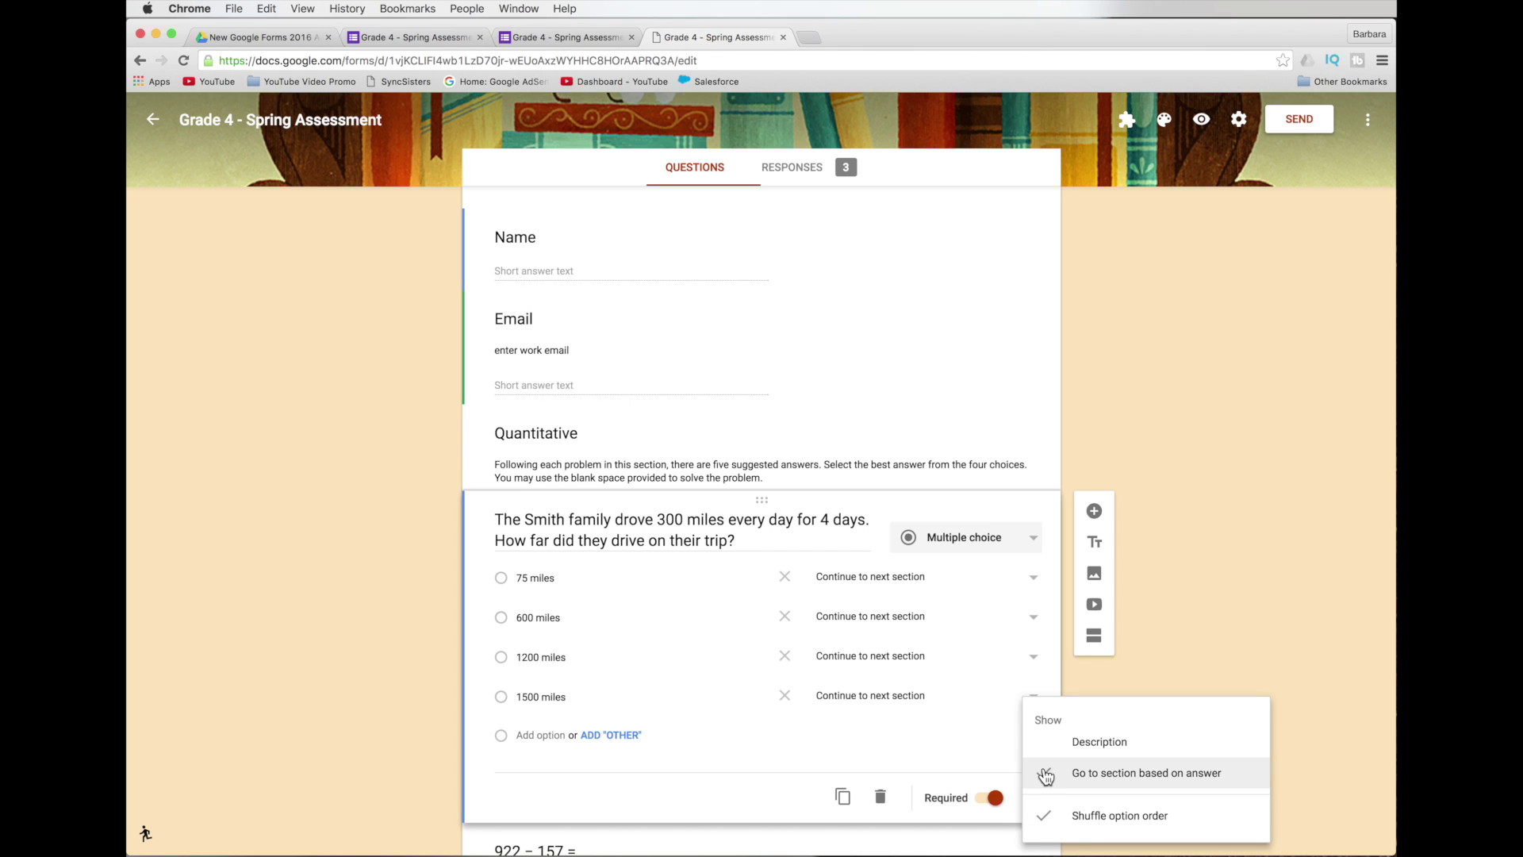
click(1043, 768)
click(1052, 795)
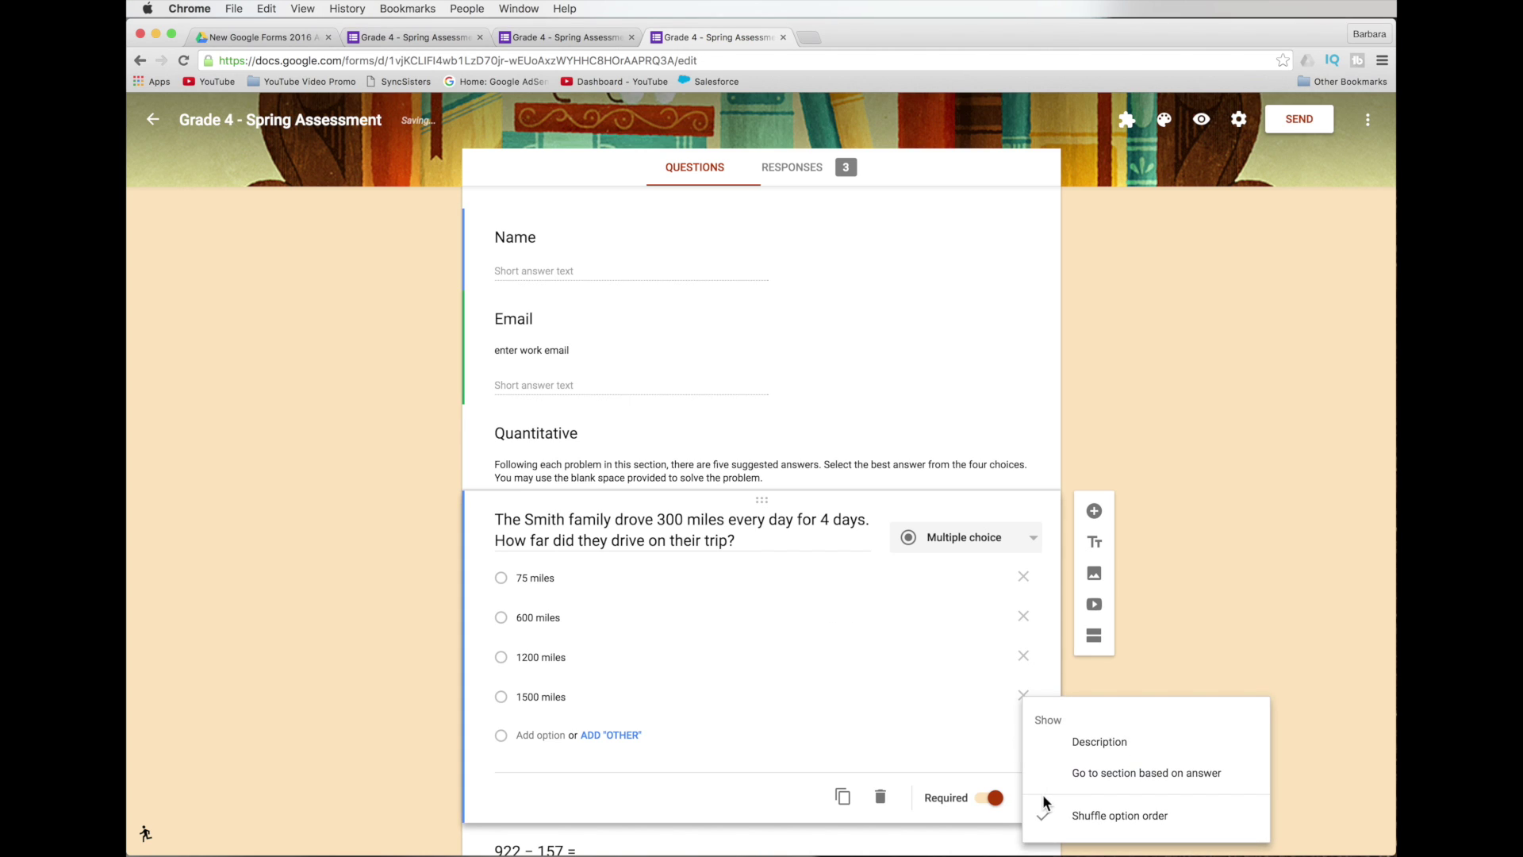
click(1134, 748)
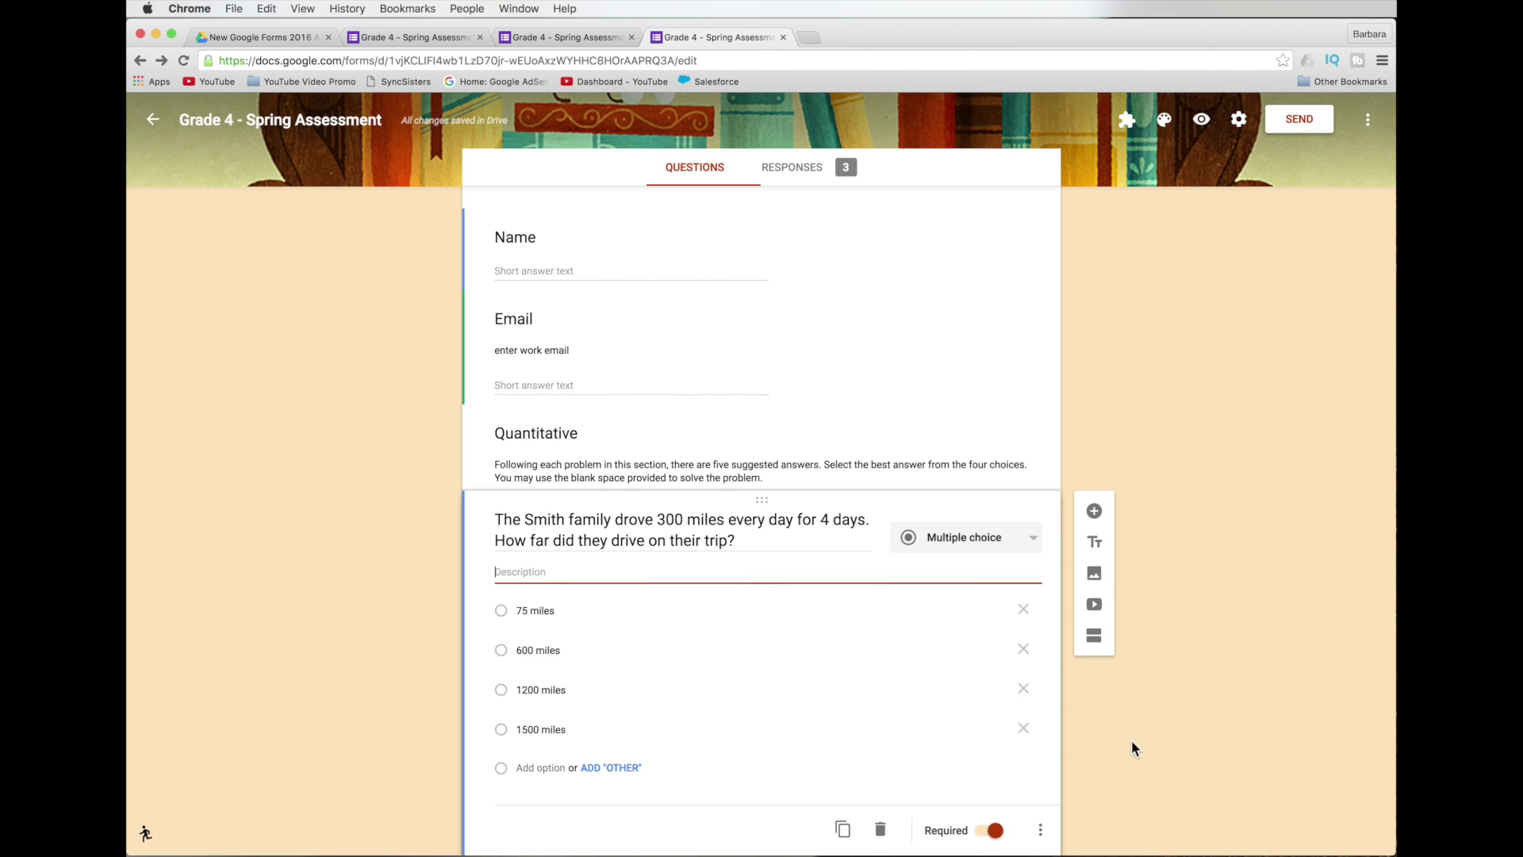
click(1042, 832)
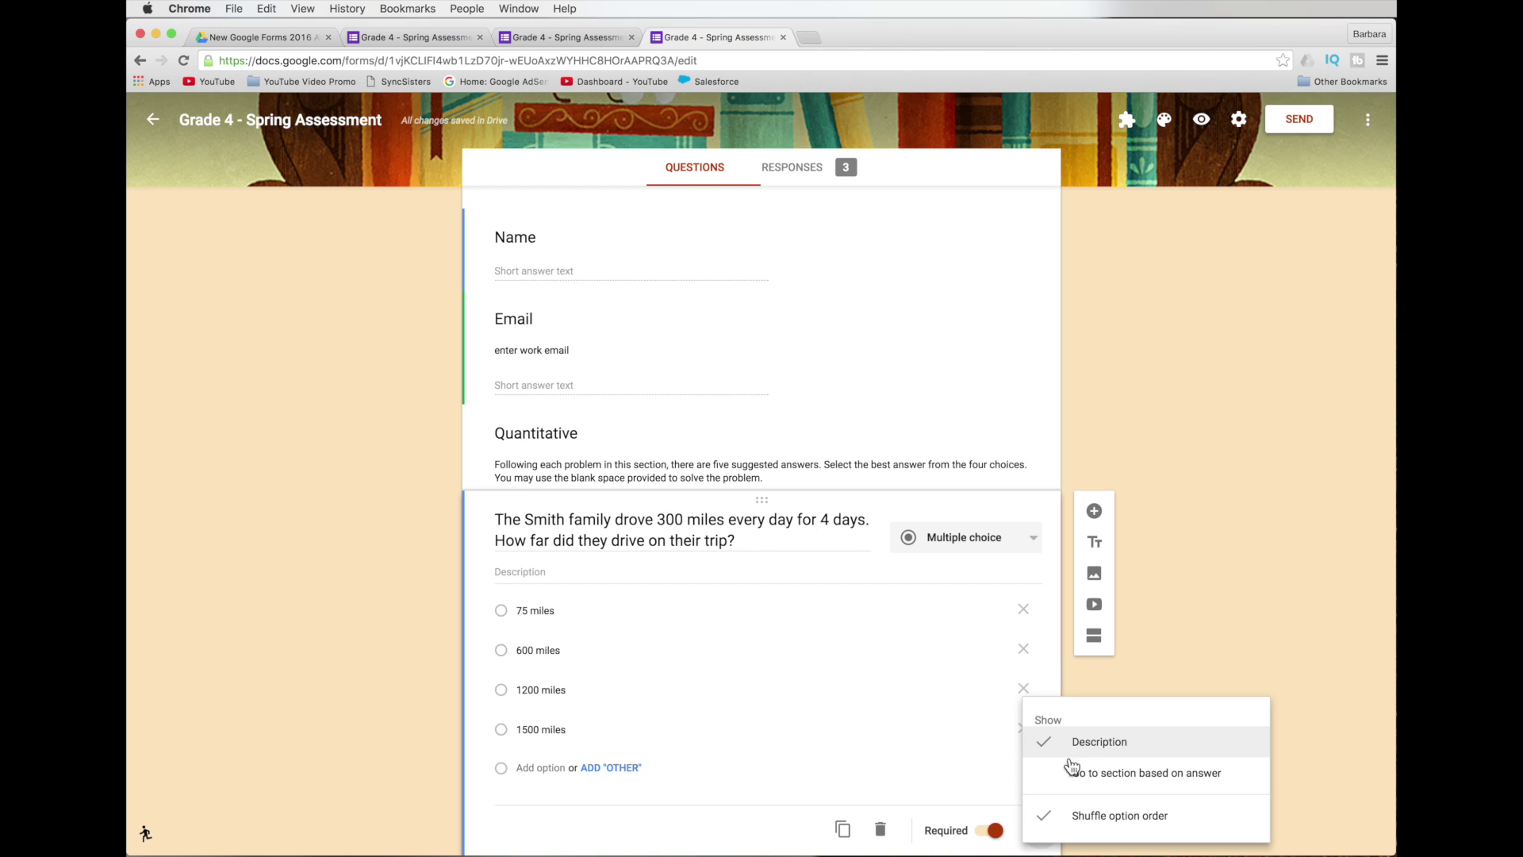
click(1203, 776)
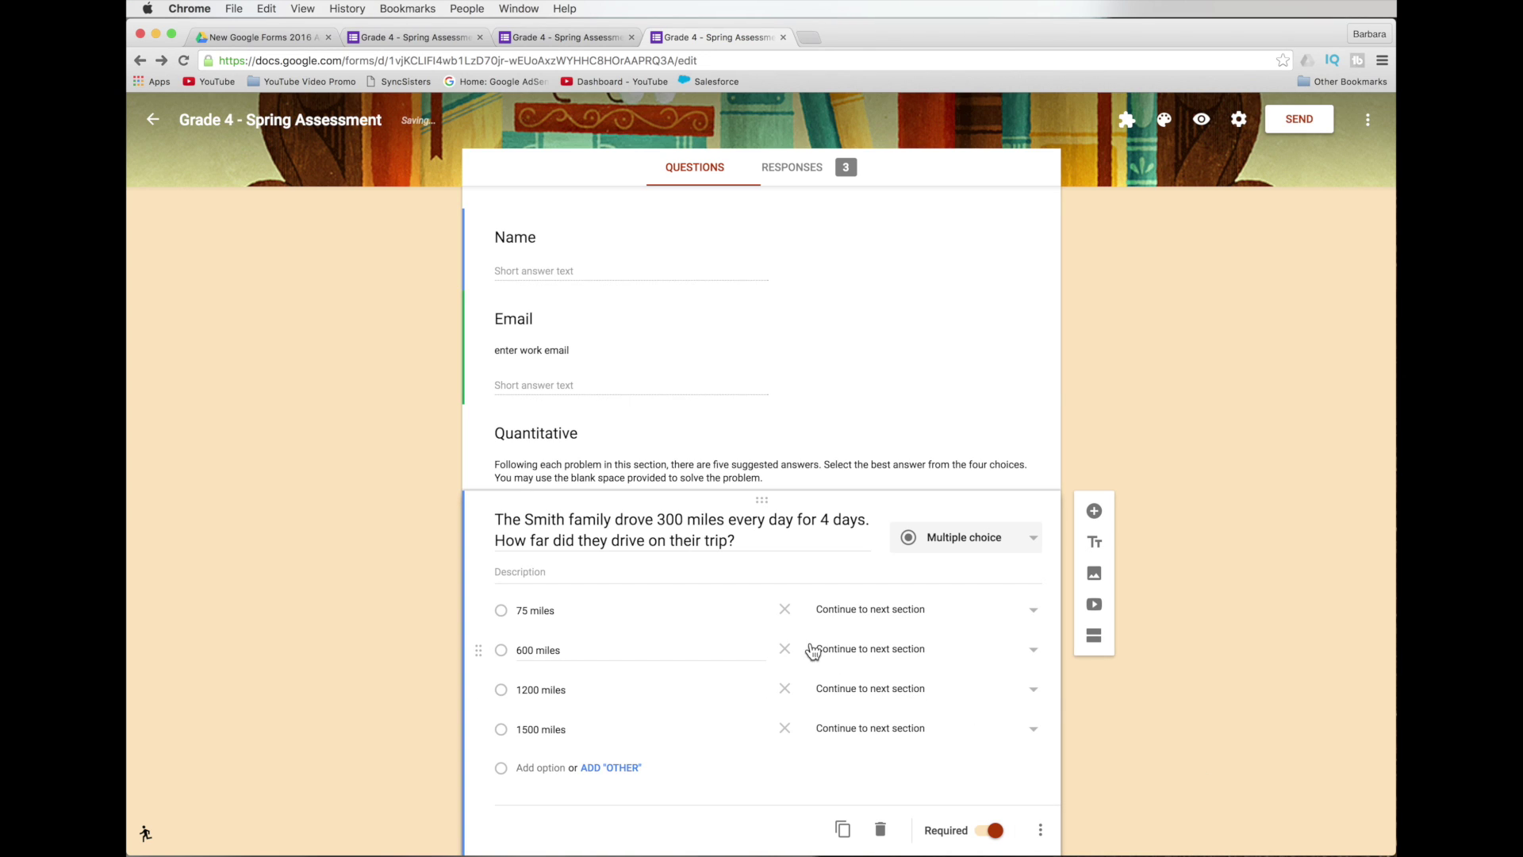
Keep the 75 miles and 600 miles answers set to Continue to next section.
click(1033, 613)
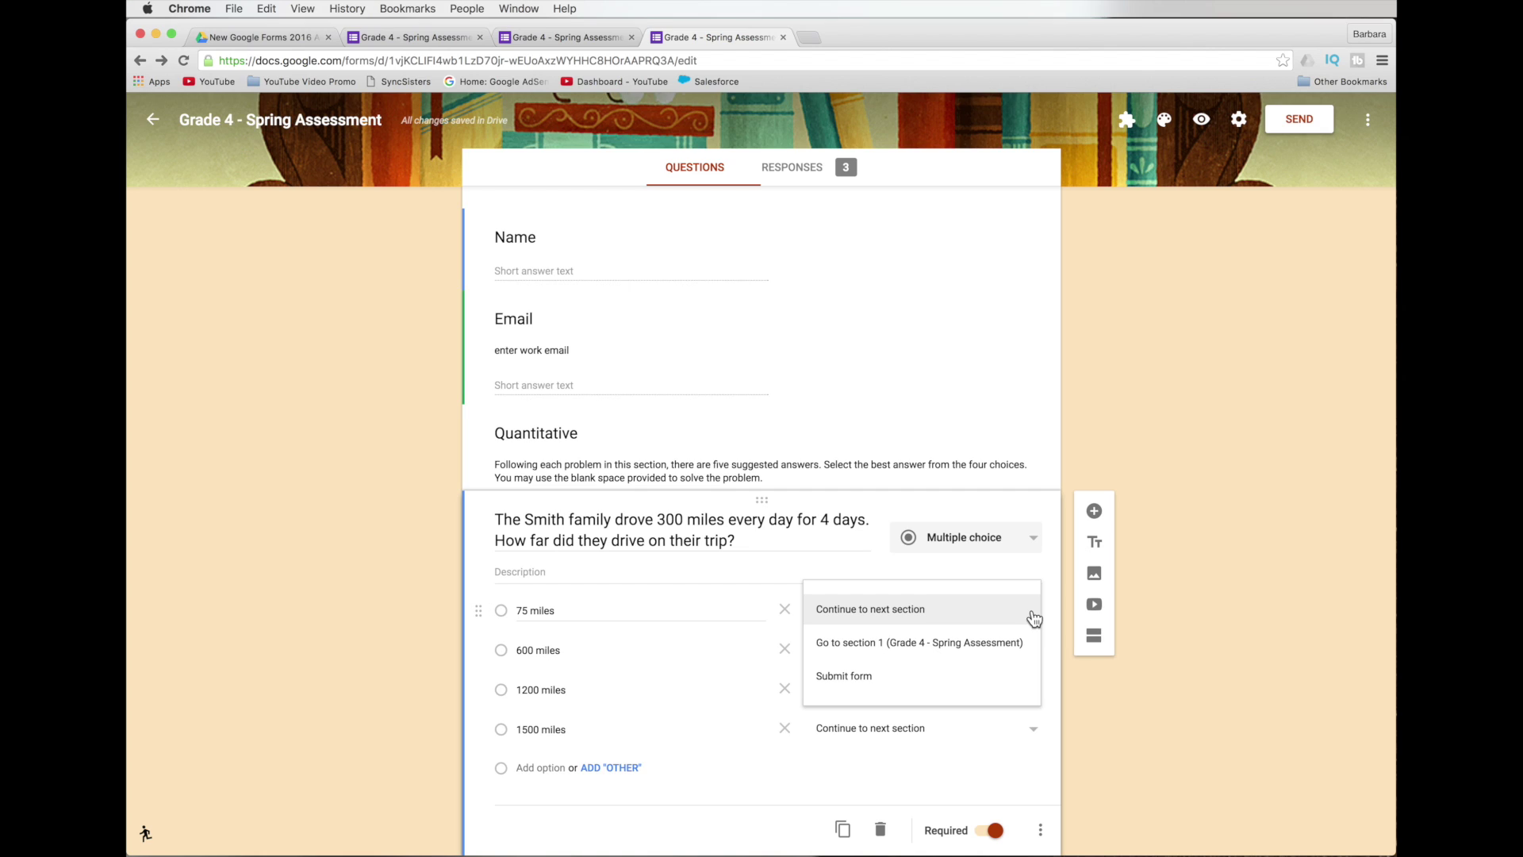
click(1033, 618)
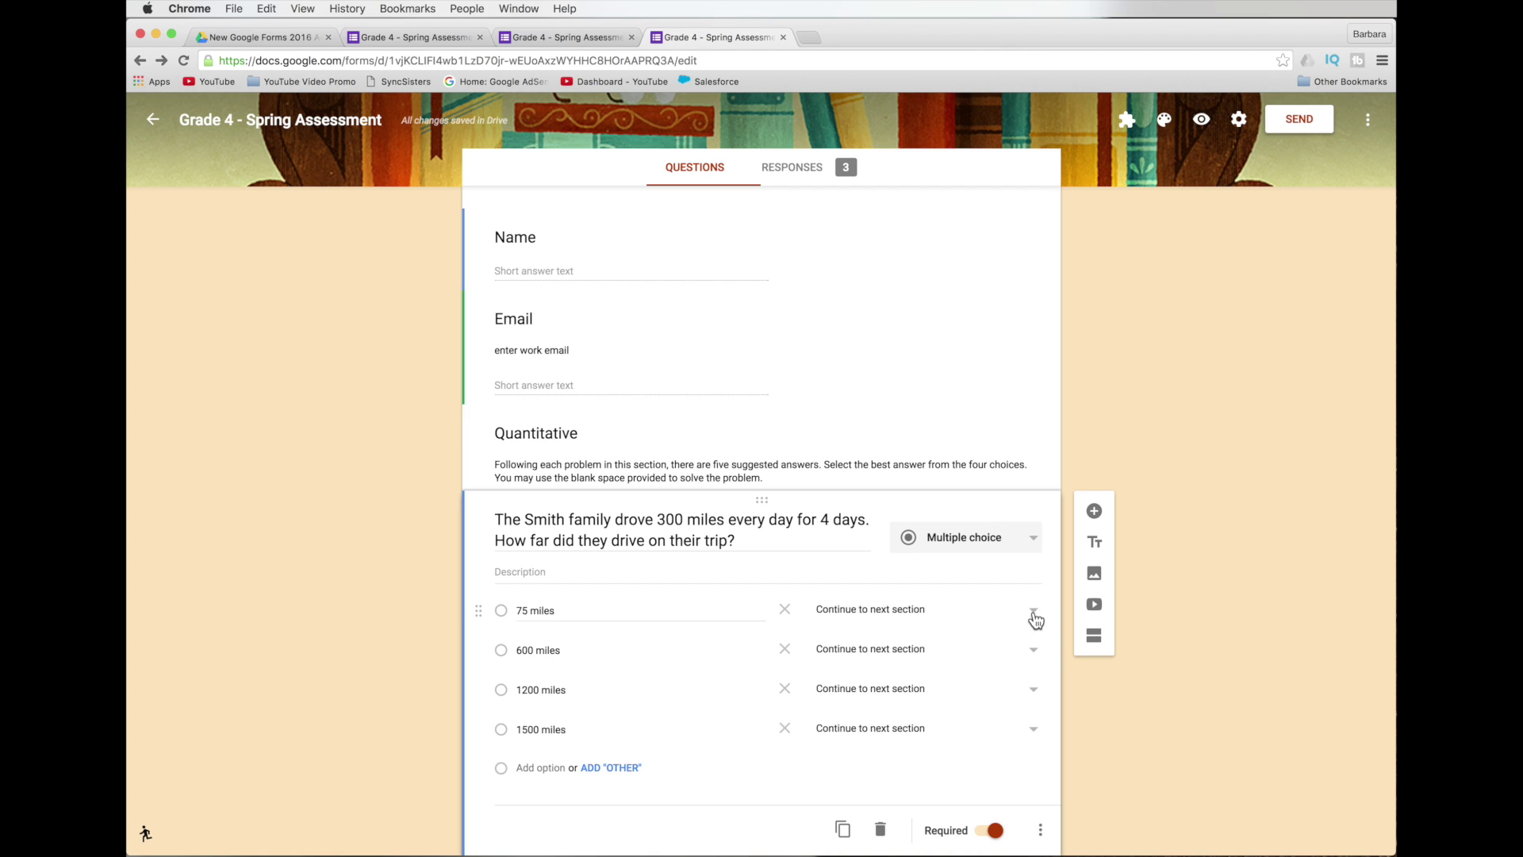
click(1034, 653)
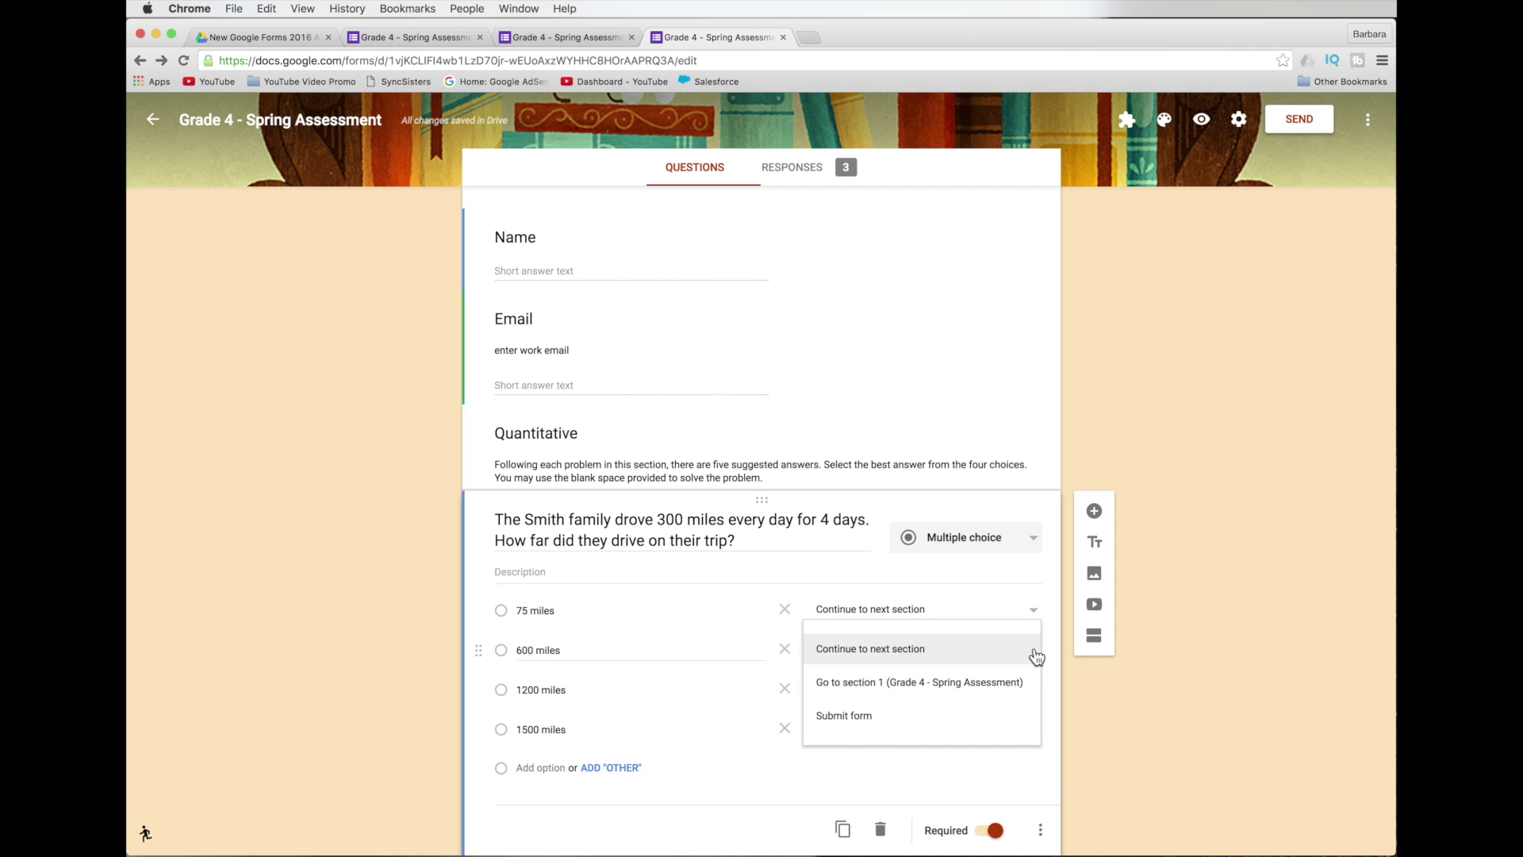
click(1023, 648)
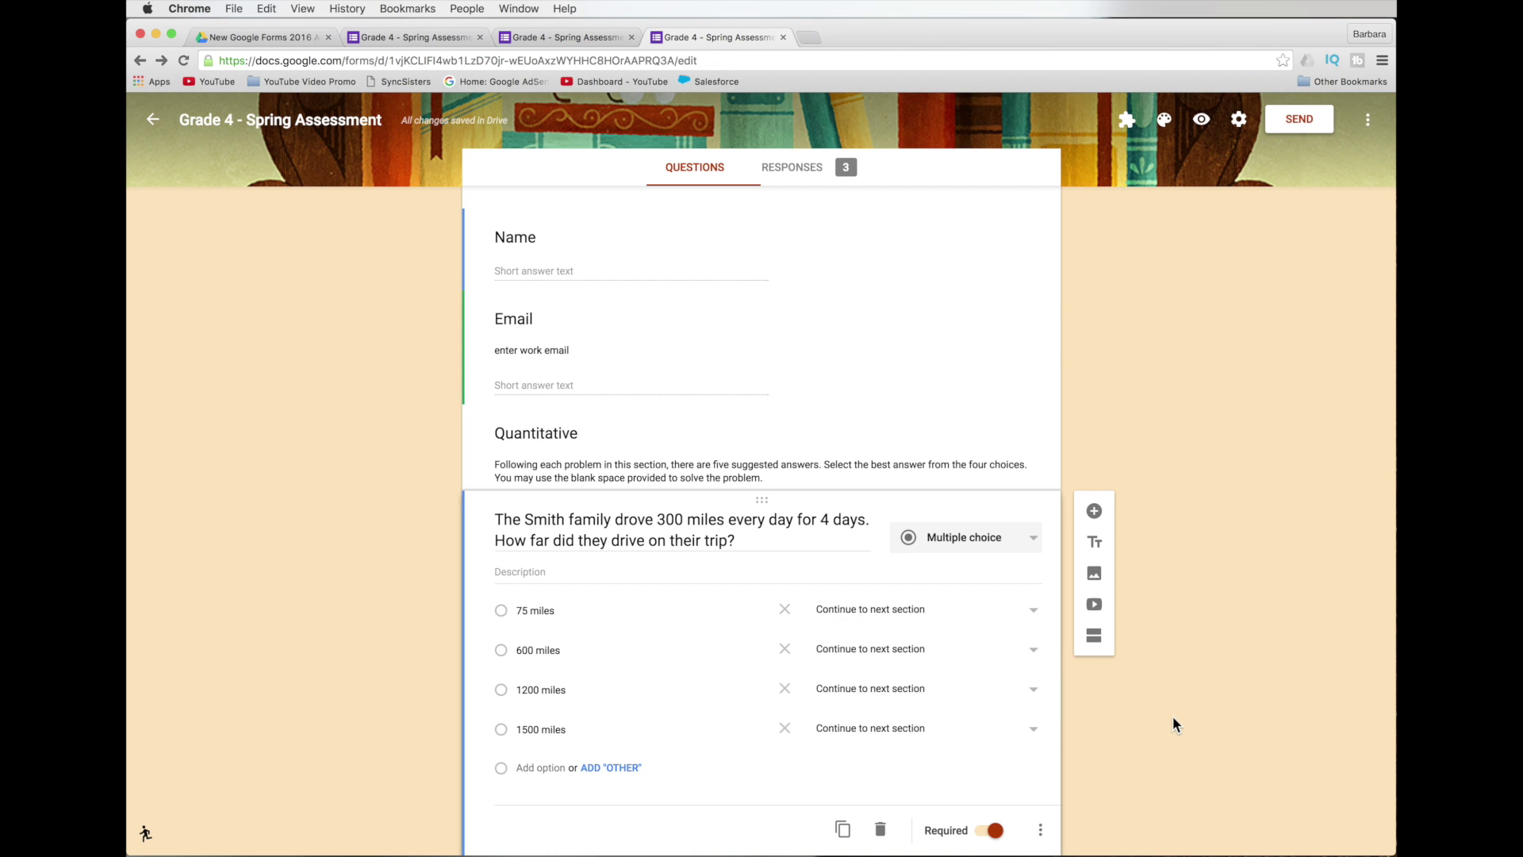
click(1040, 830)
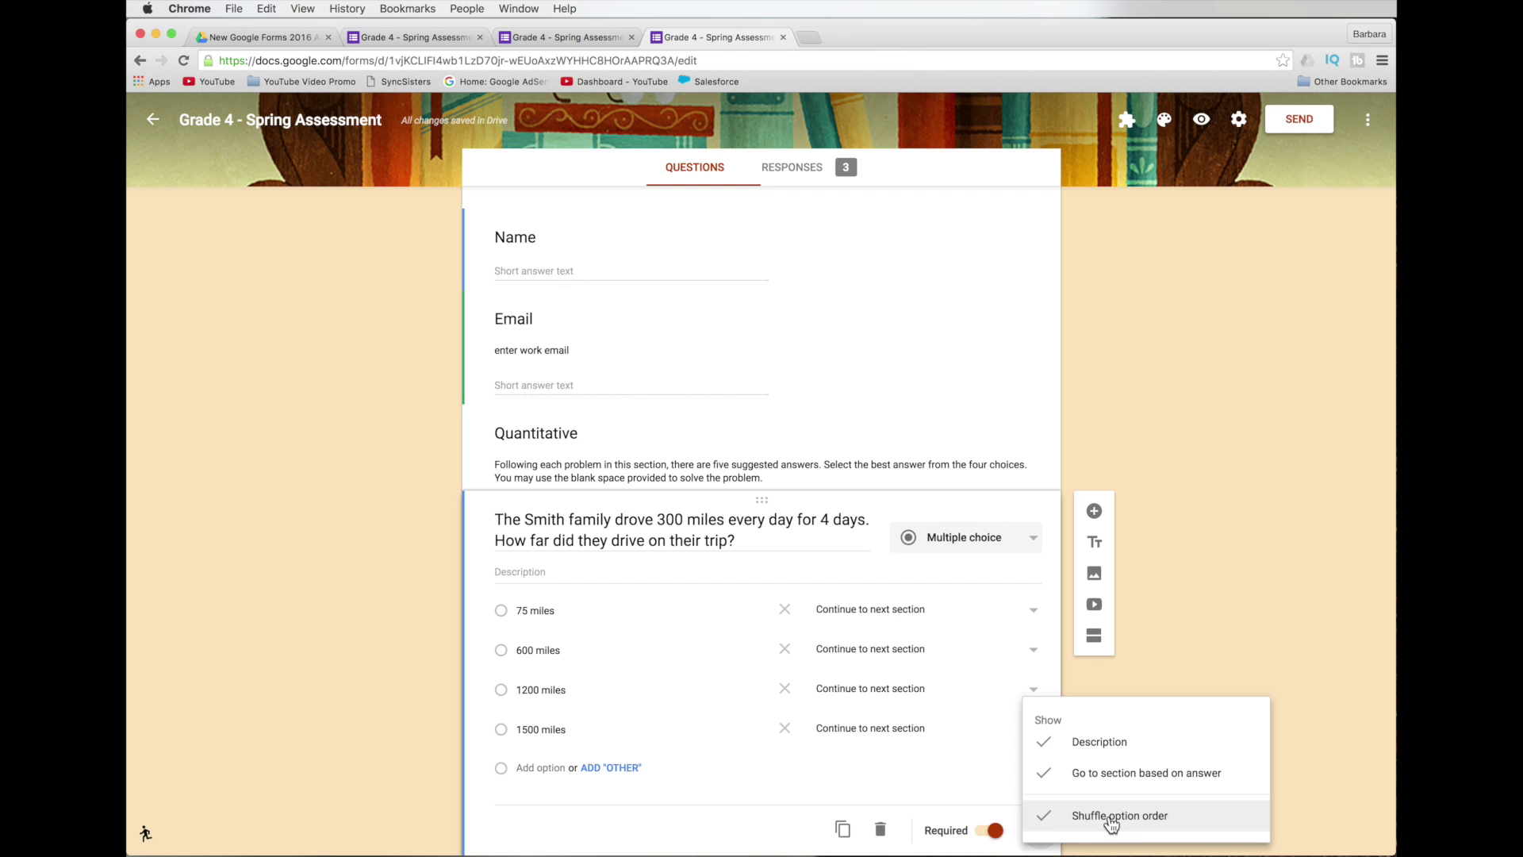
click(1170, 603)
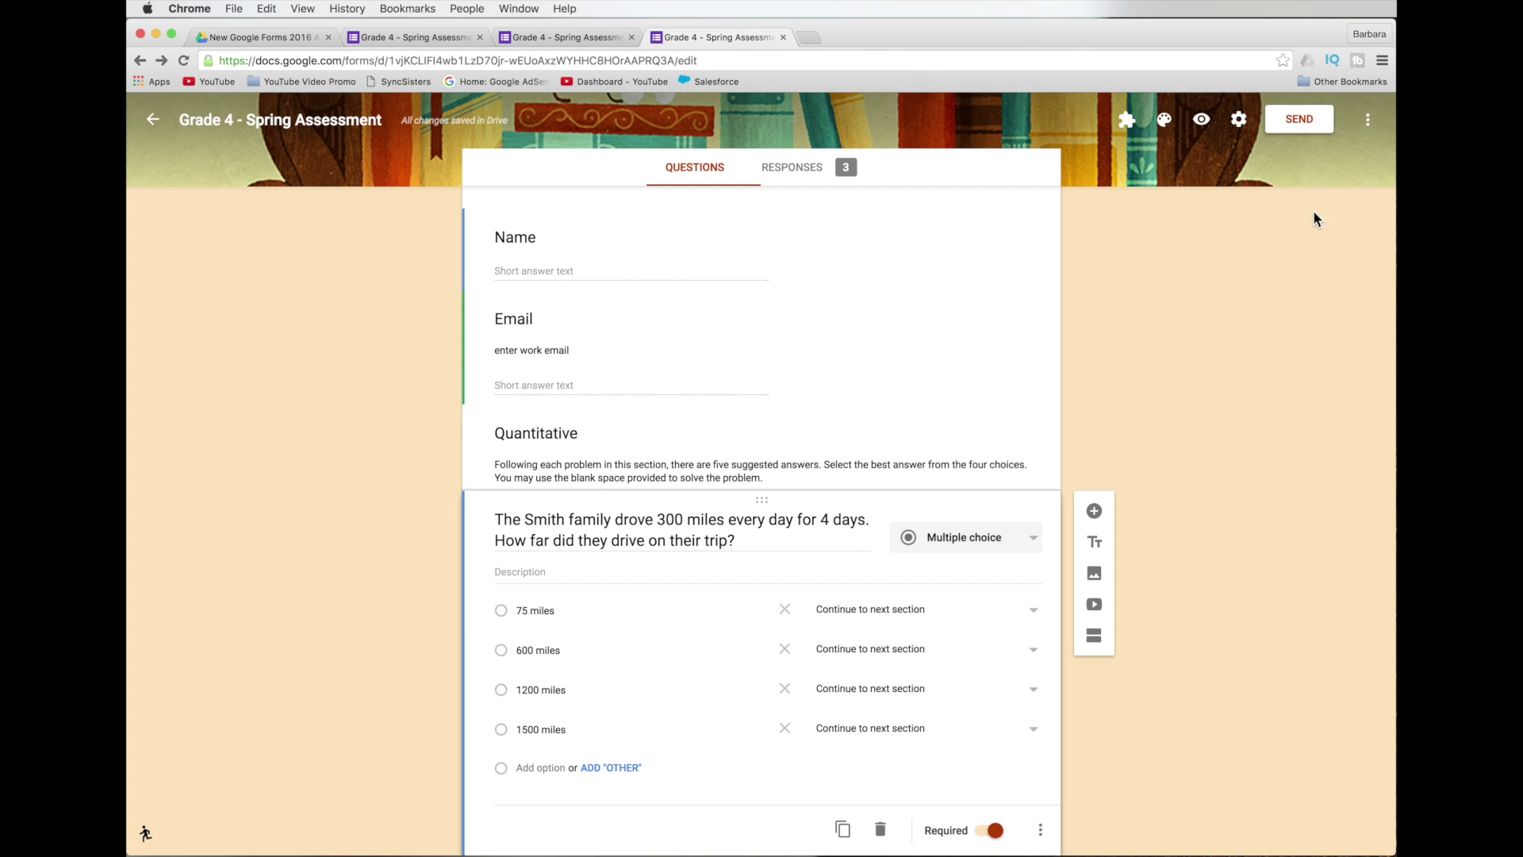
click(1239, 119)
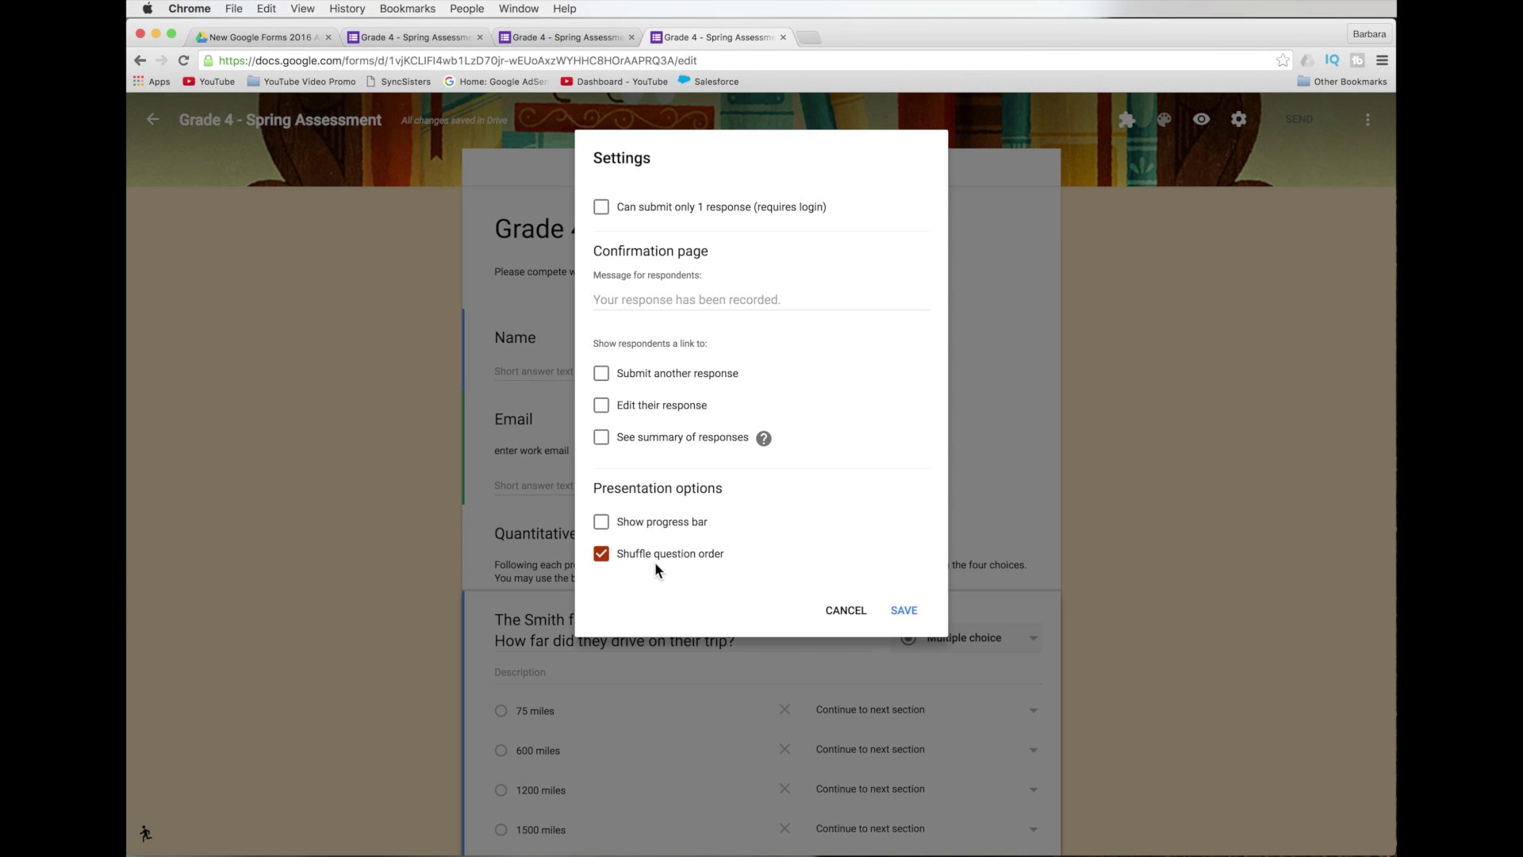
click(840, 612)
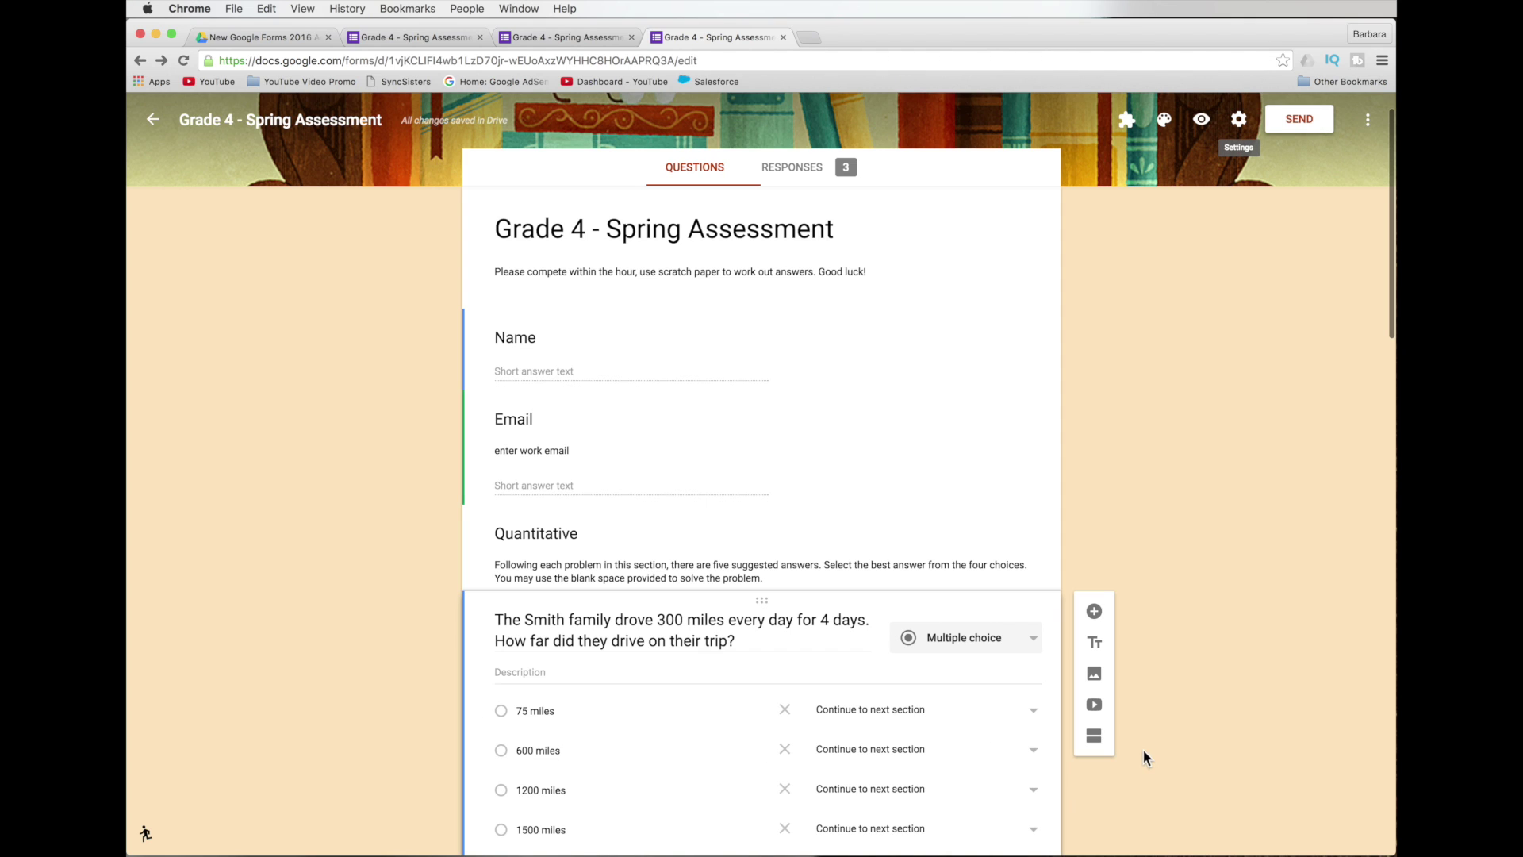
scroll(1139, 747, up, 1)
scroll(1141, 747, down, 3)
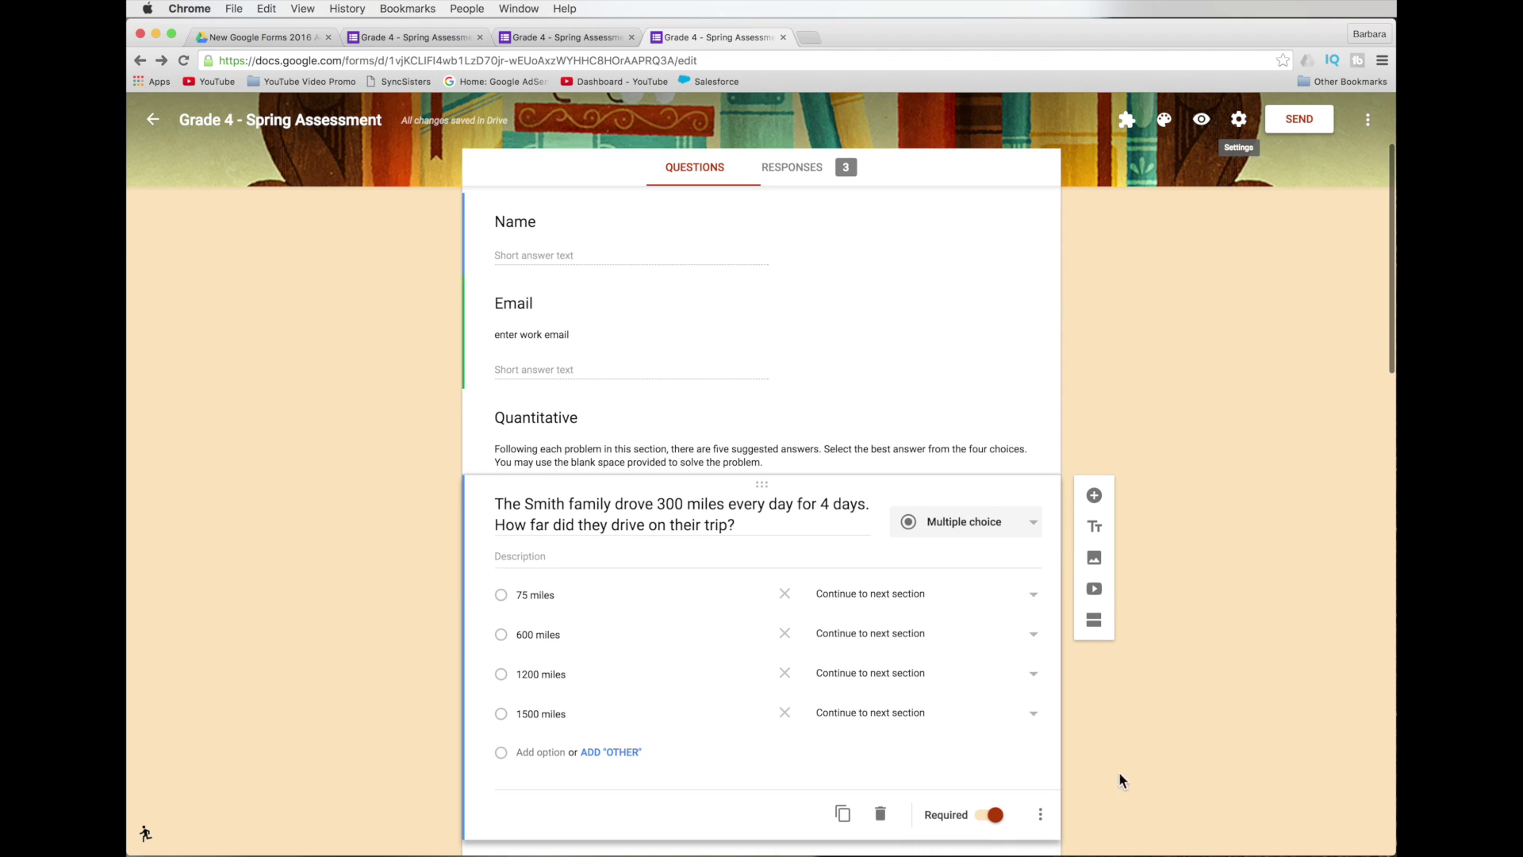
click(1040, 822)
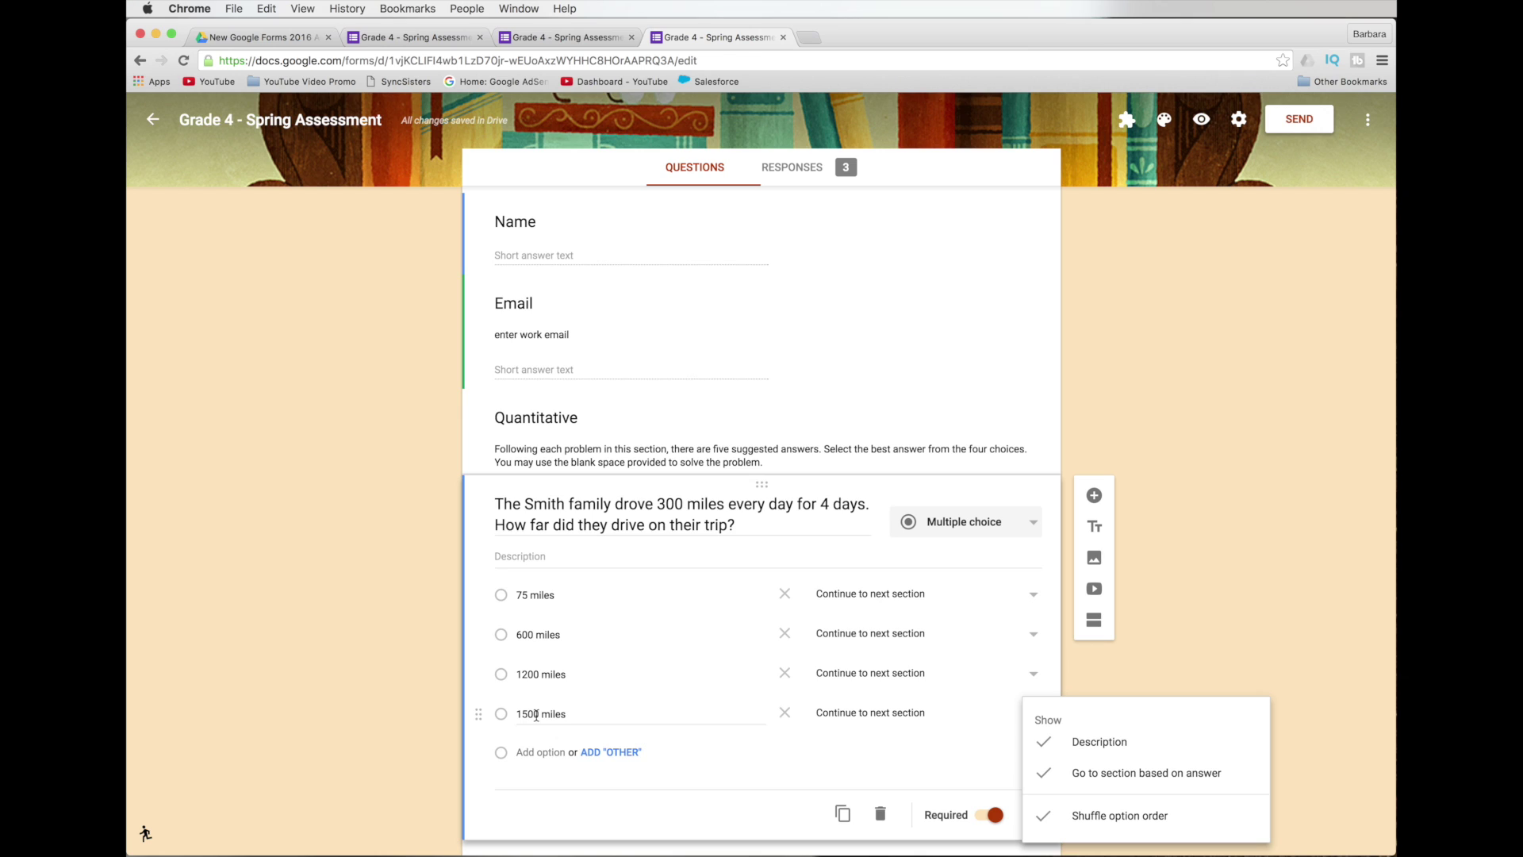
click(1169, 624)
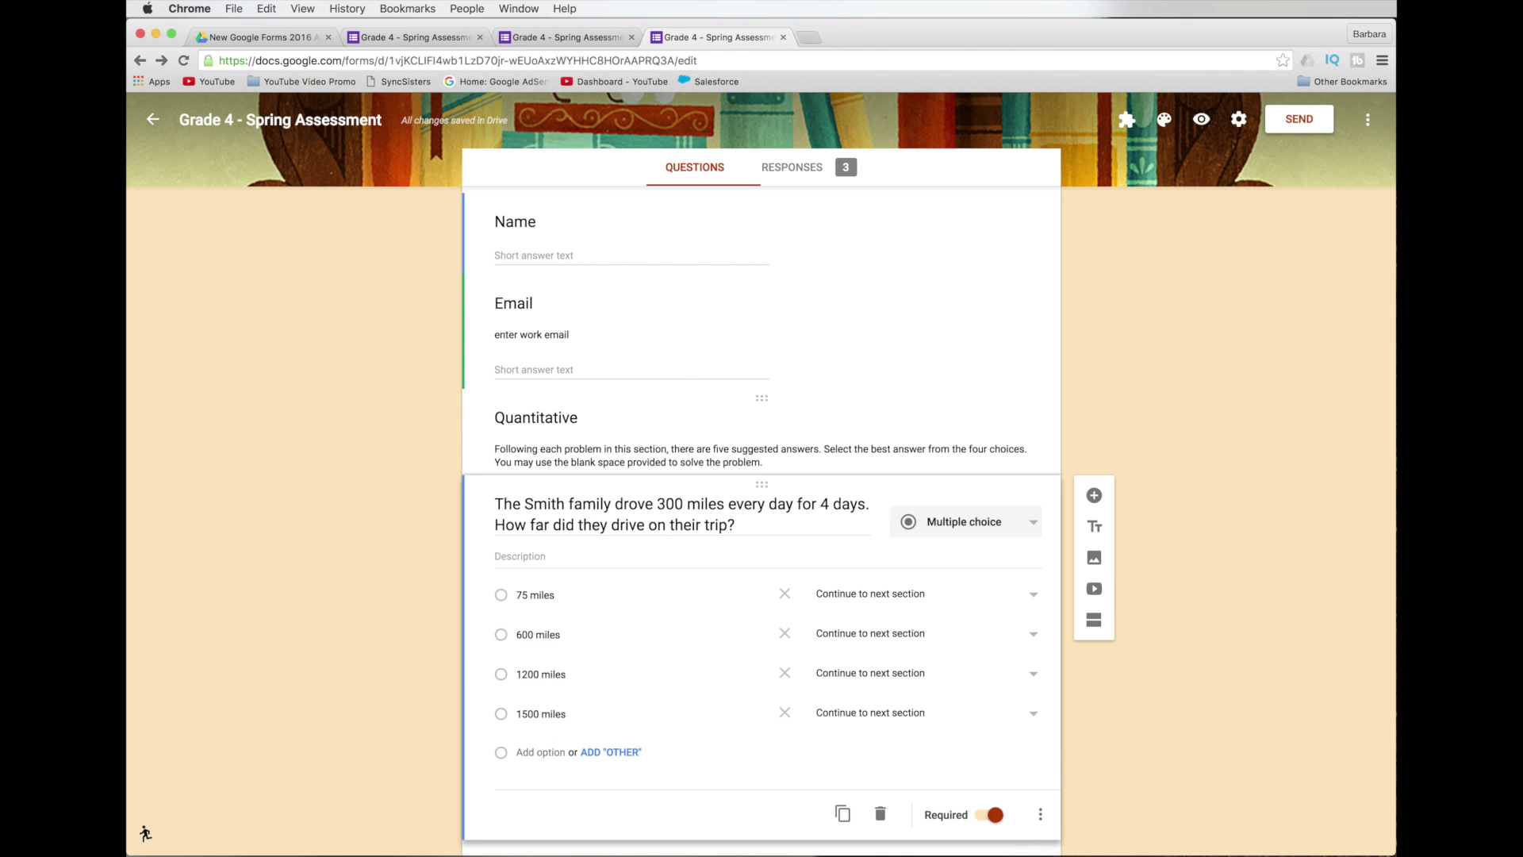
click(680, 428)
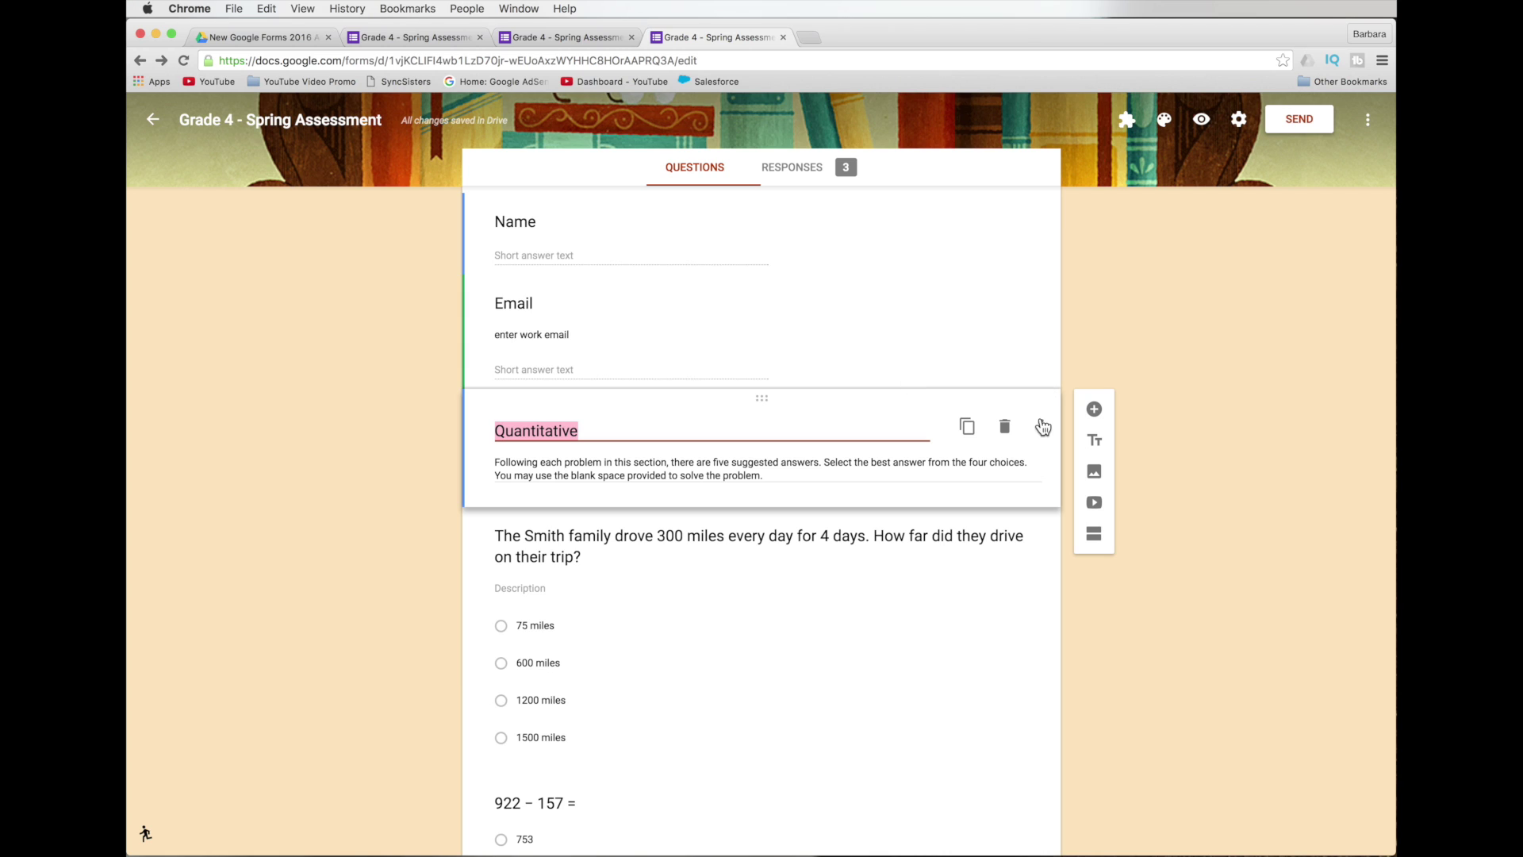
click(797, 368)
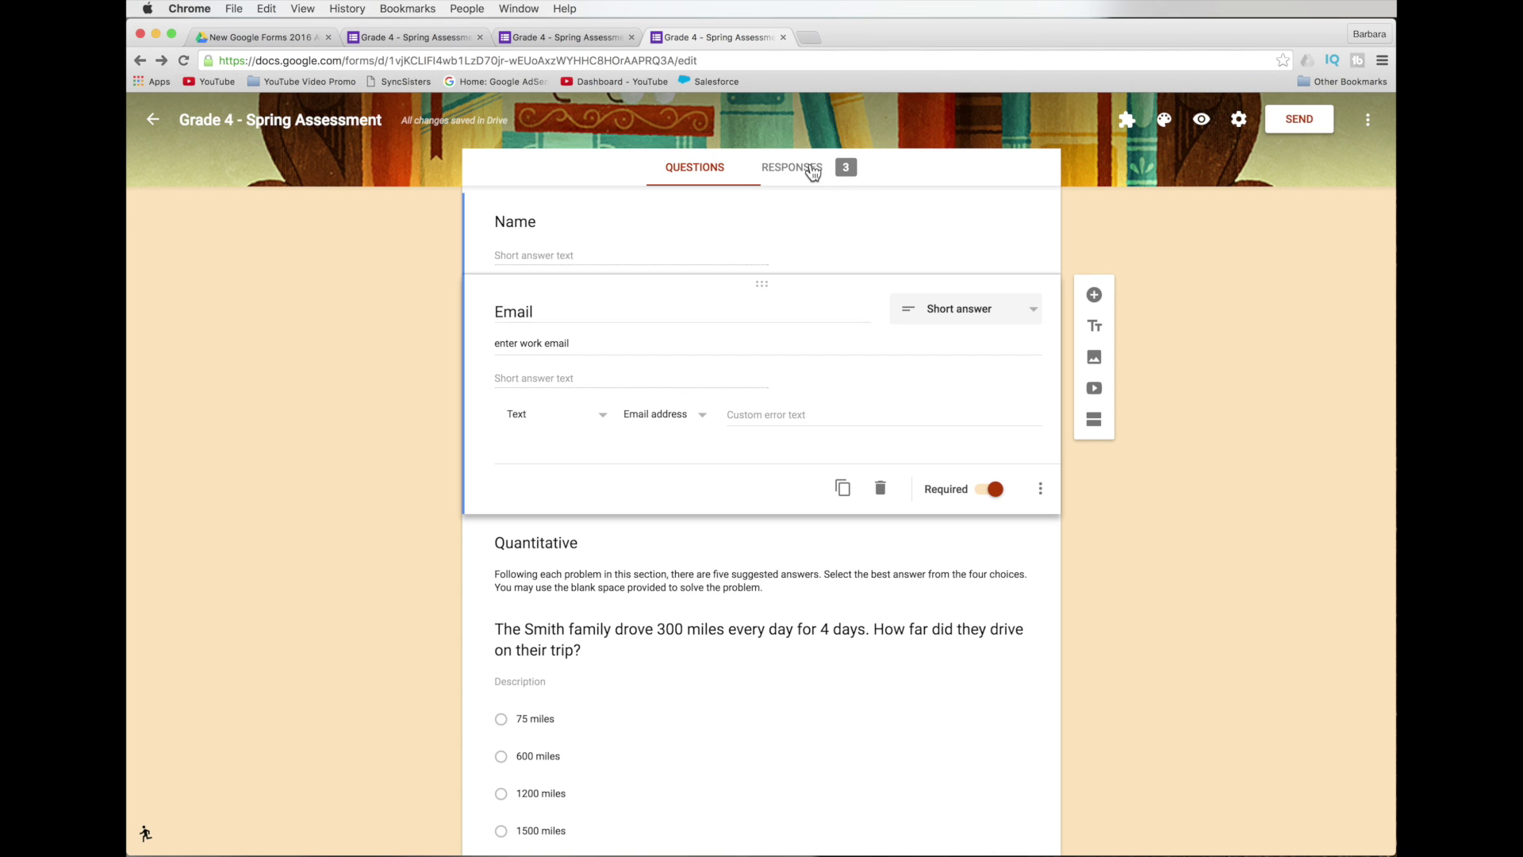
click(812, 172)
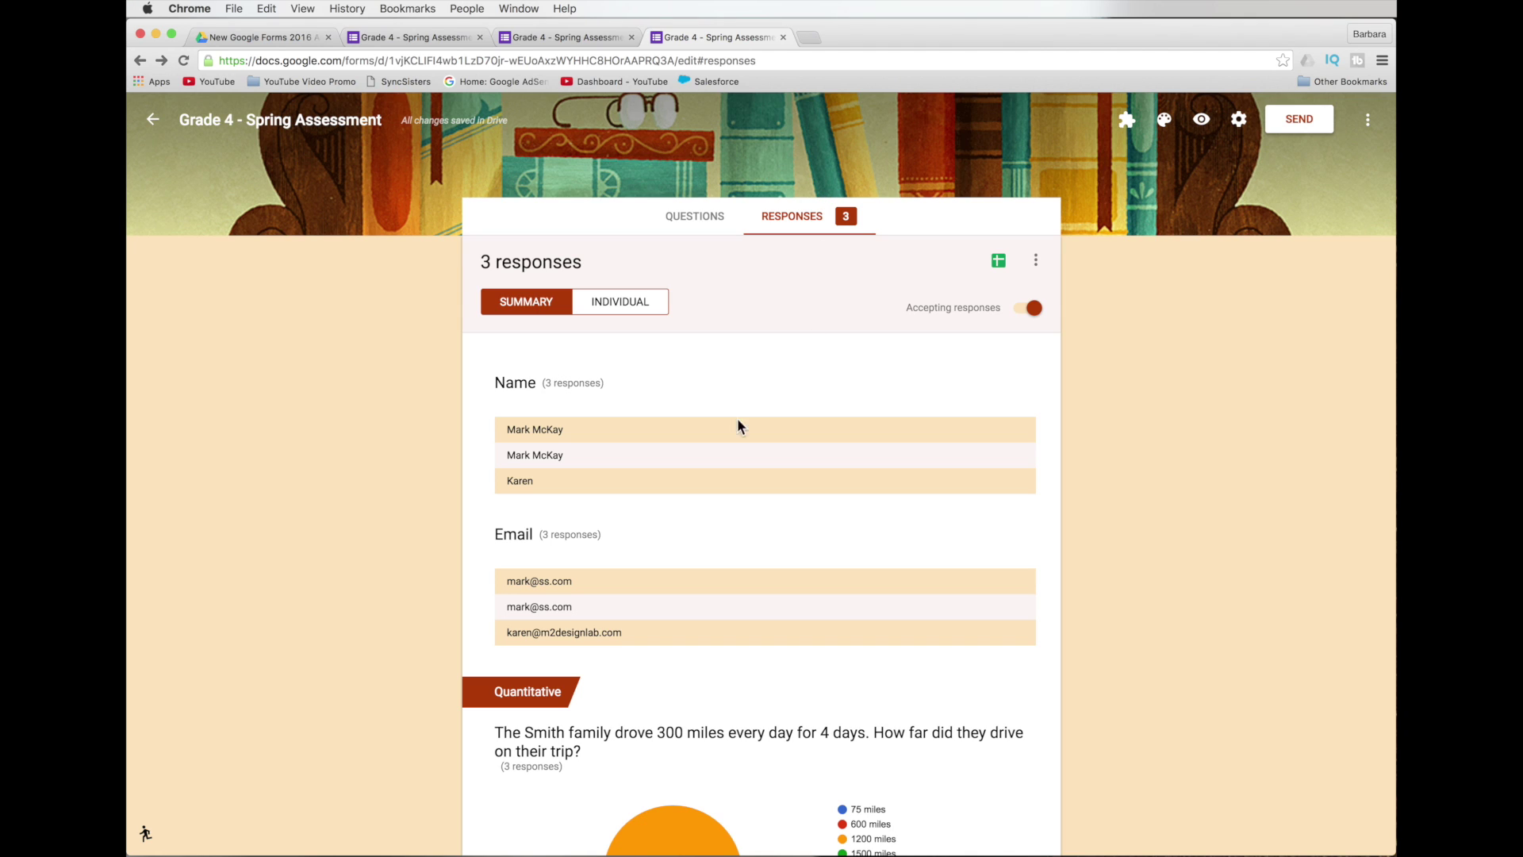
Scroll through the 3-response summary with the distance pie chart, then switch to Individual view.
scroll(1115, 648, down, 1)
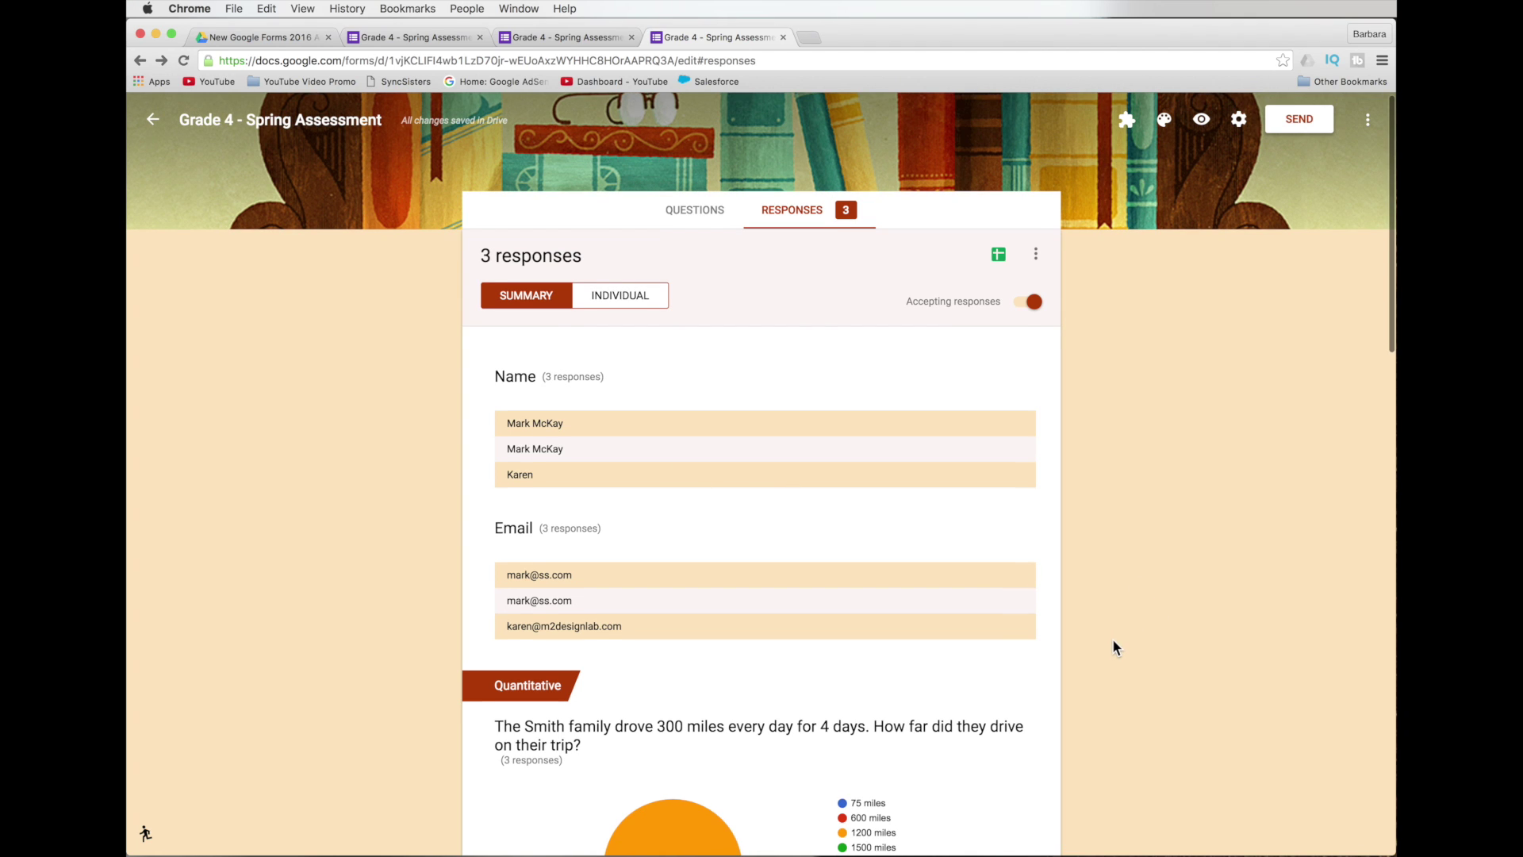
scroll(1110, 644, down, 4)
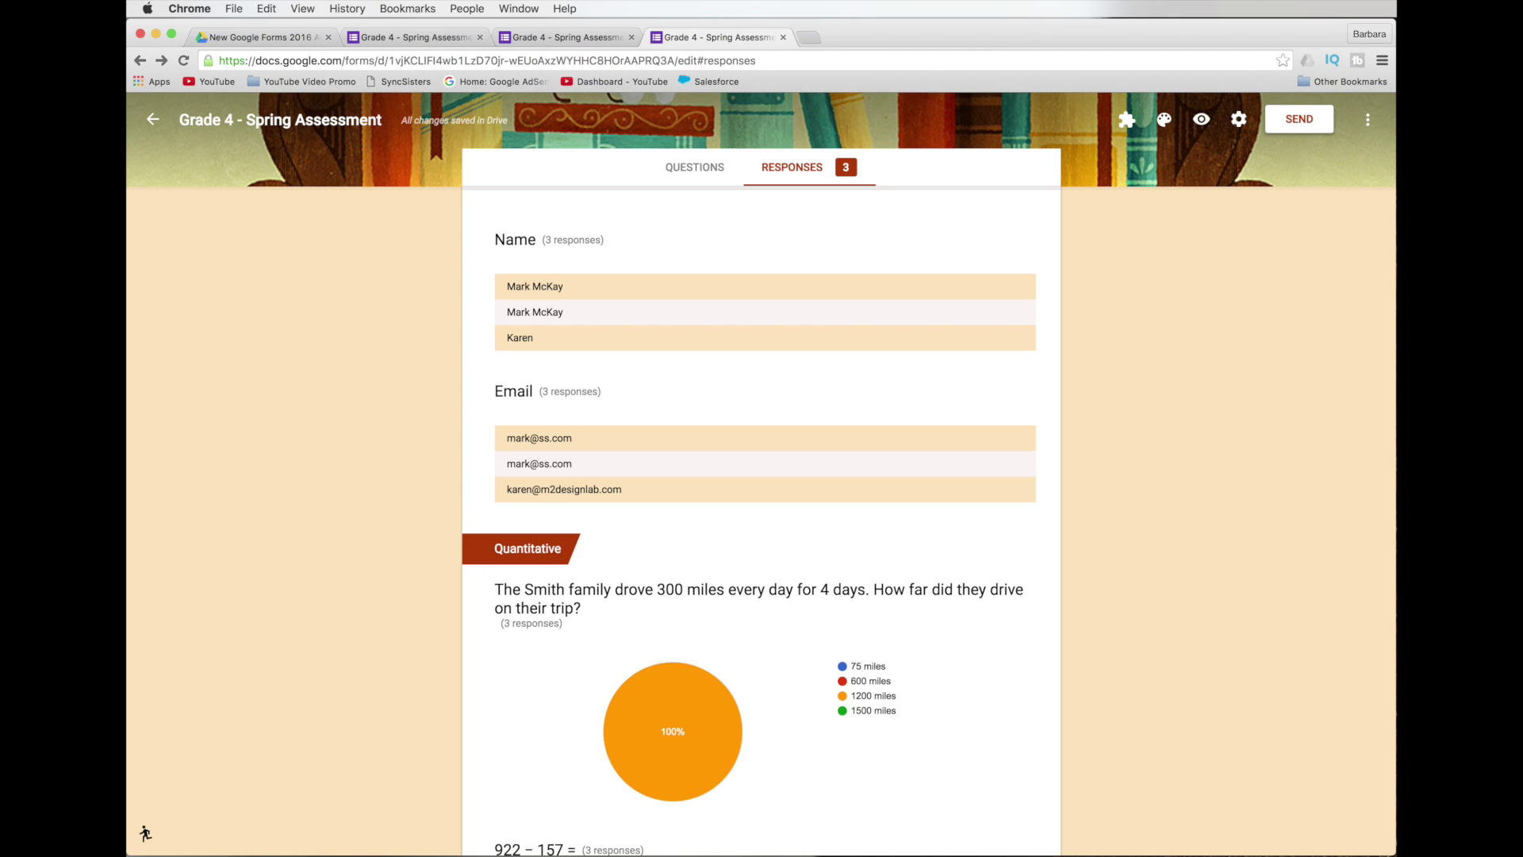
scroll(701, 494, up, 3)
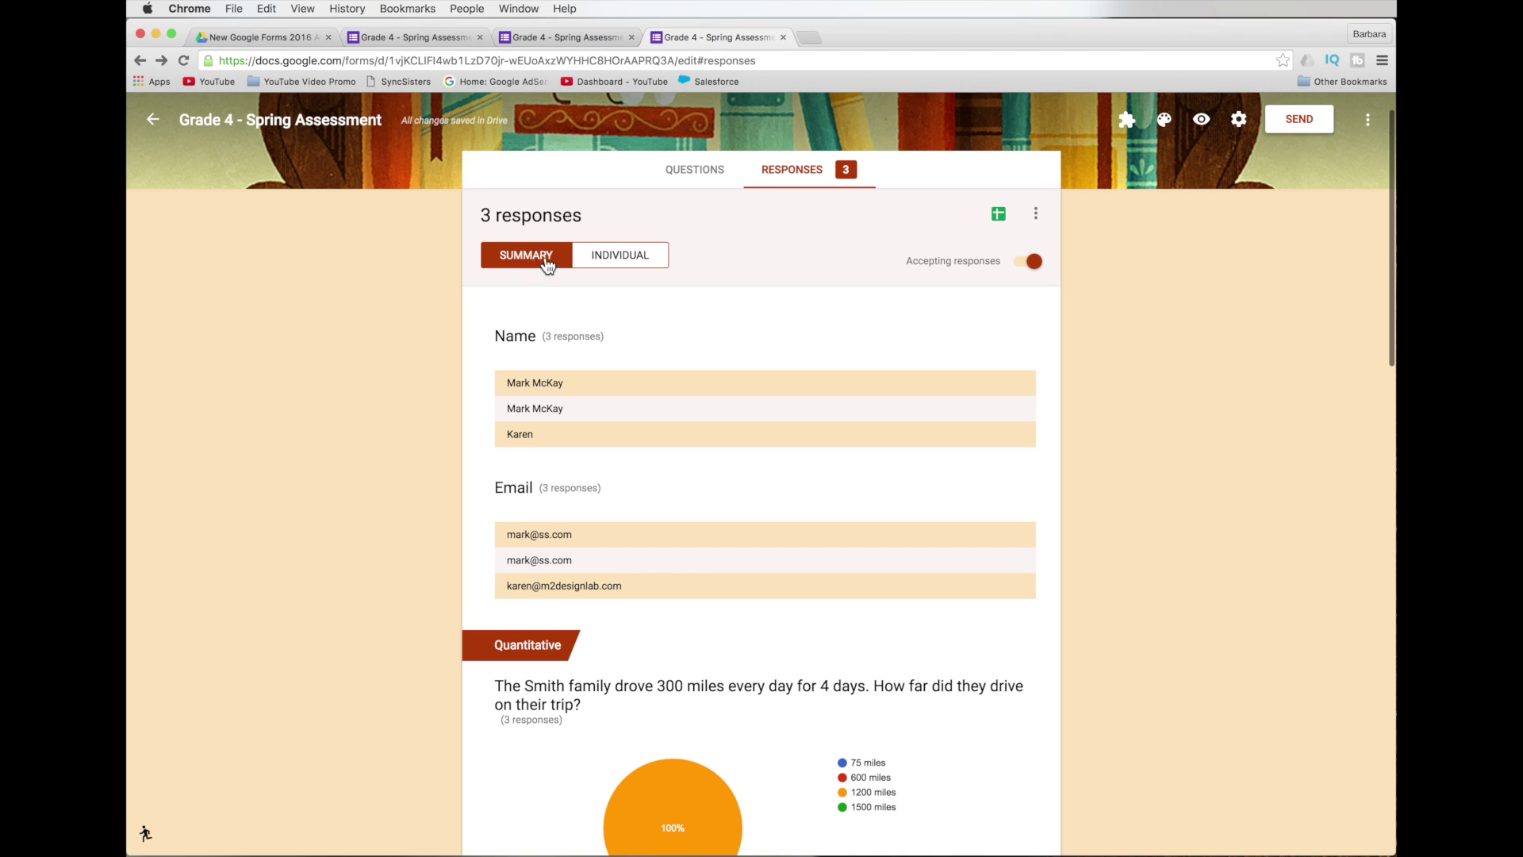
click(627, 266)
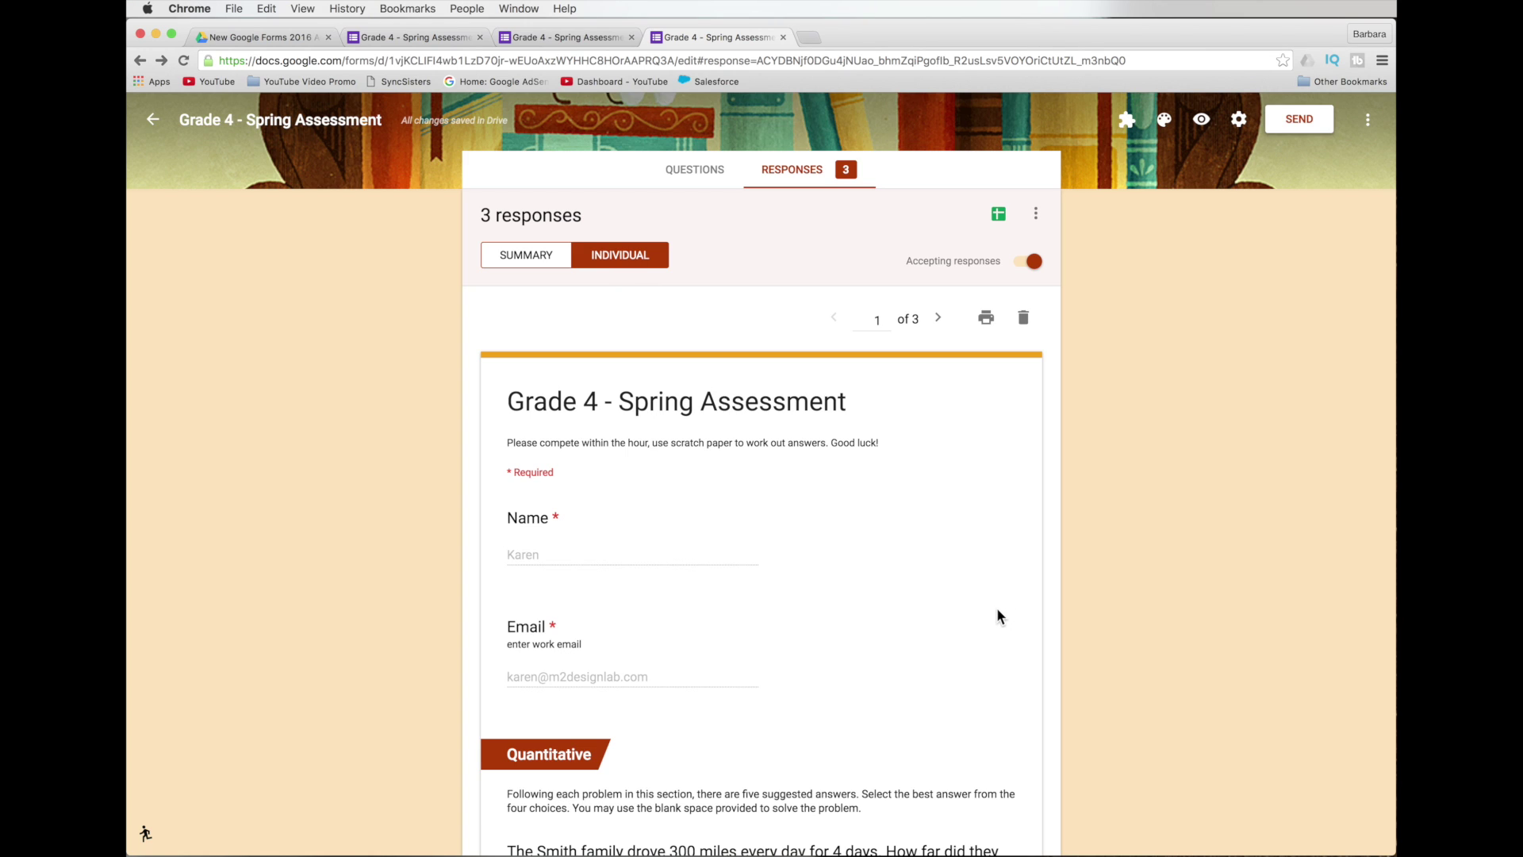
Scroll through response 1's Quantitative answers and move on to the next response.
scroll(998, 611, down, 5)
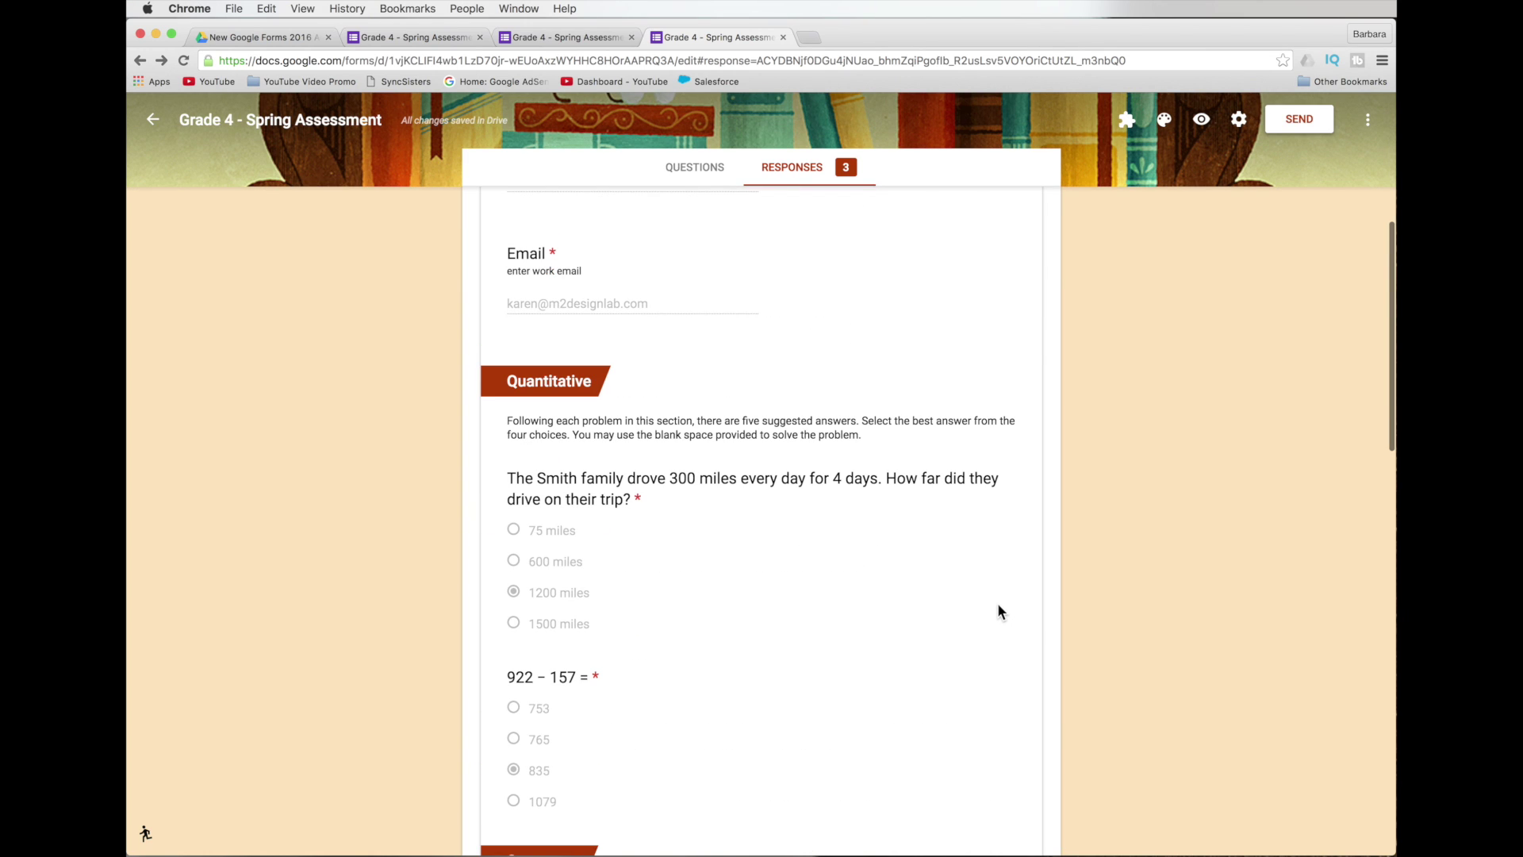
scroll(756, 735, down, 1)
scroll(756, 735, up, 1)
scroll(769, 746, up, 6)
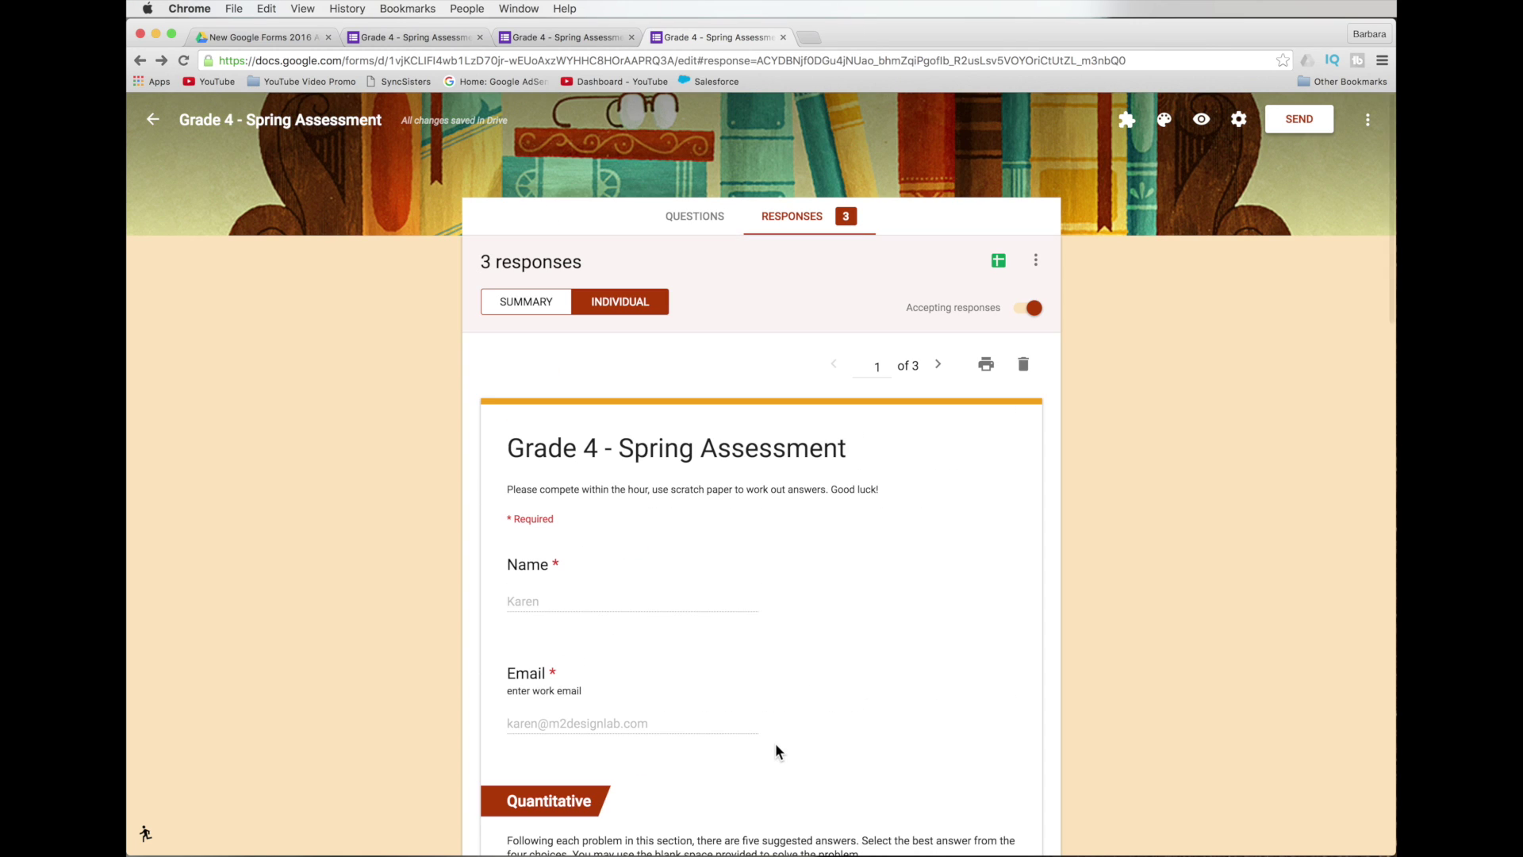
scroll(943, 733, down, 2)
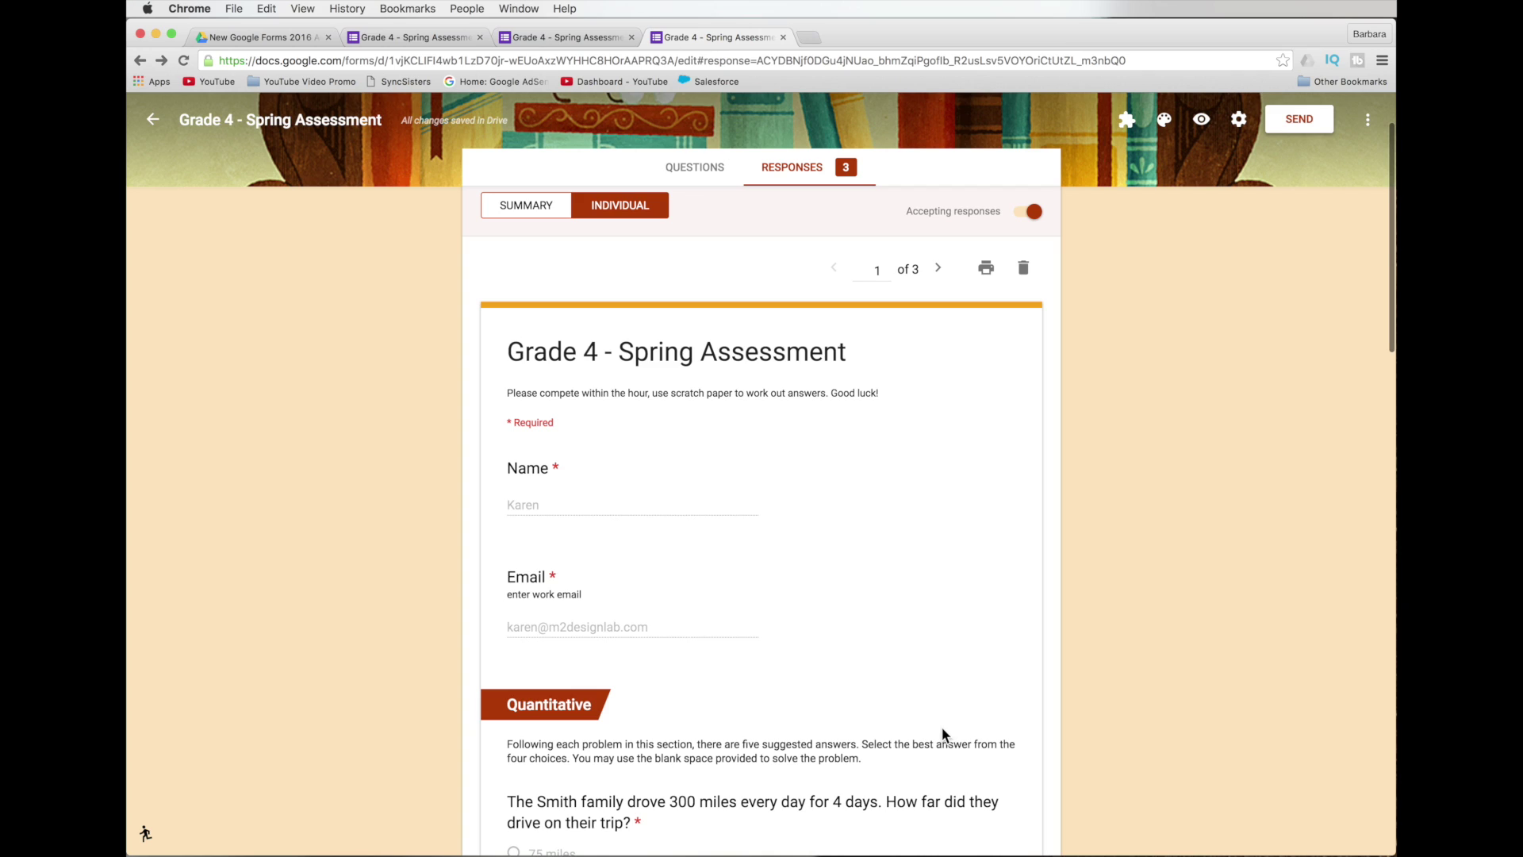
click(939, 269)
Go back to response 2 of 3 and start, then cancel, printing it.
click(940, 270)
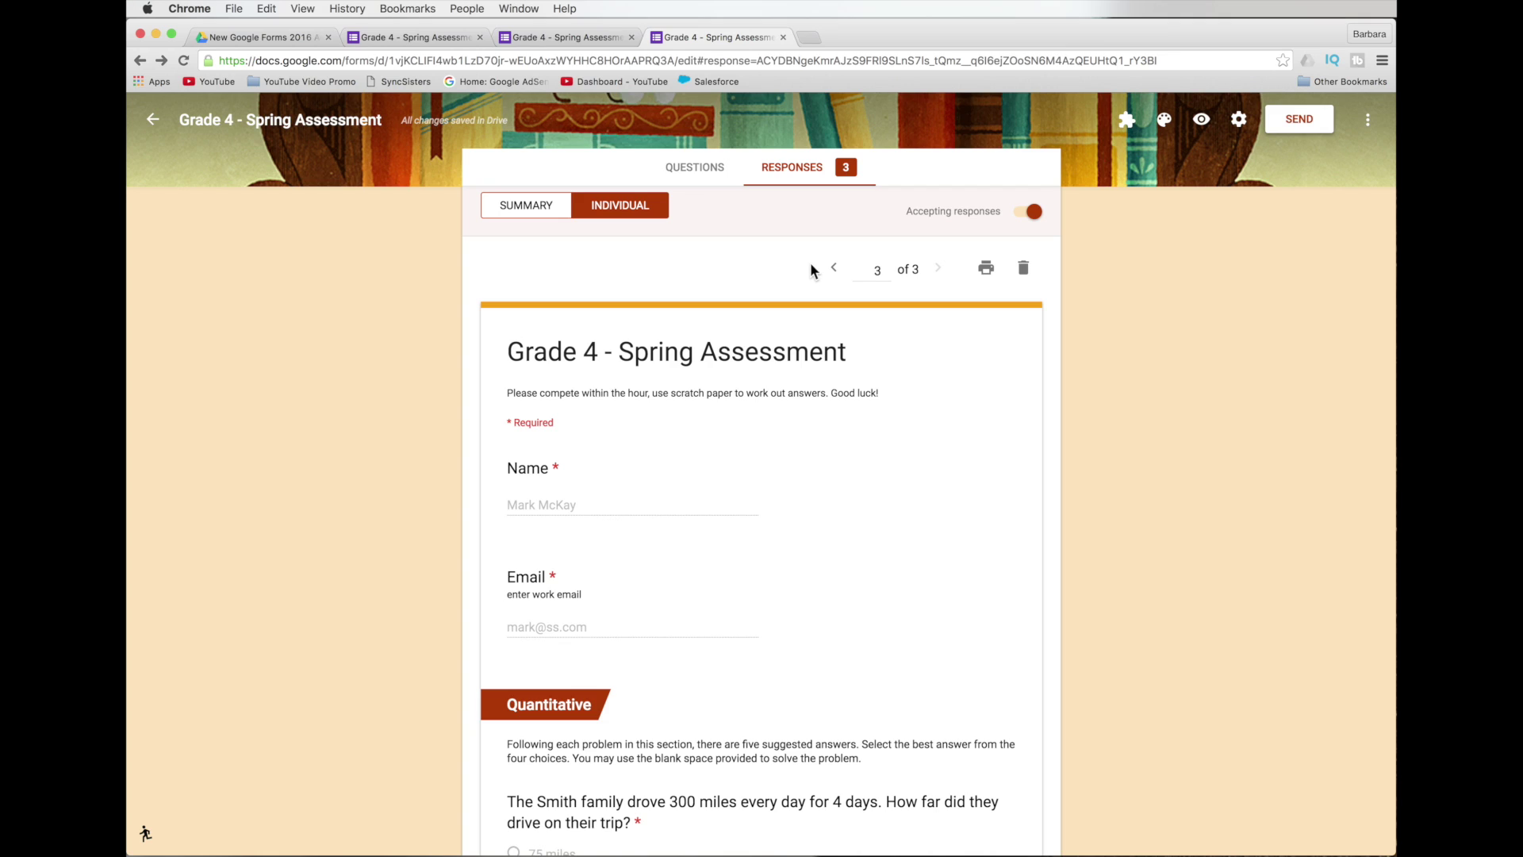
click(836, 269)
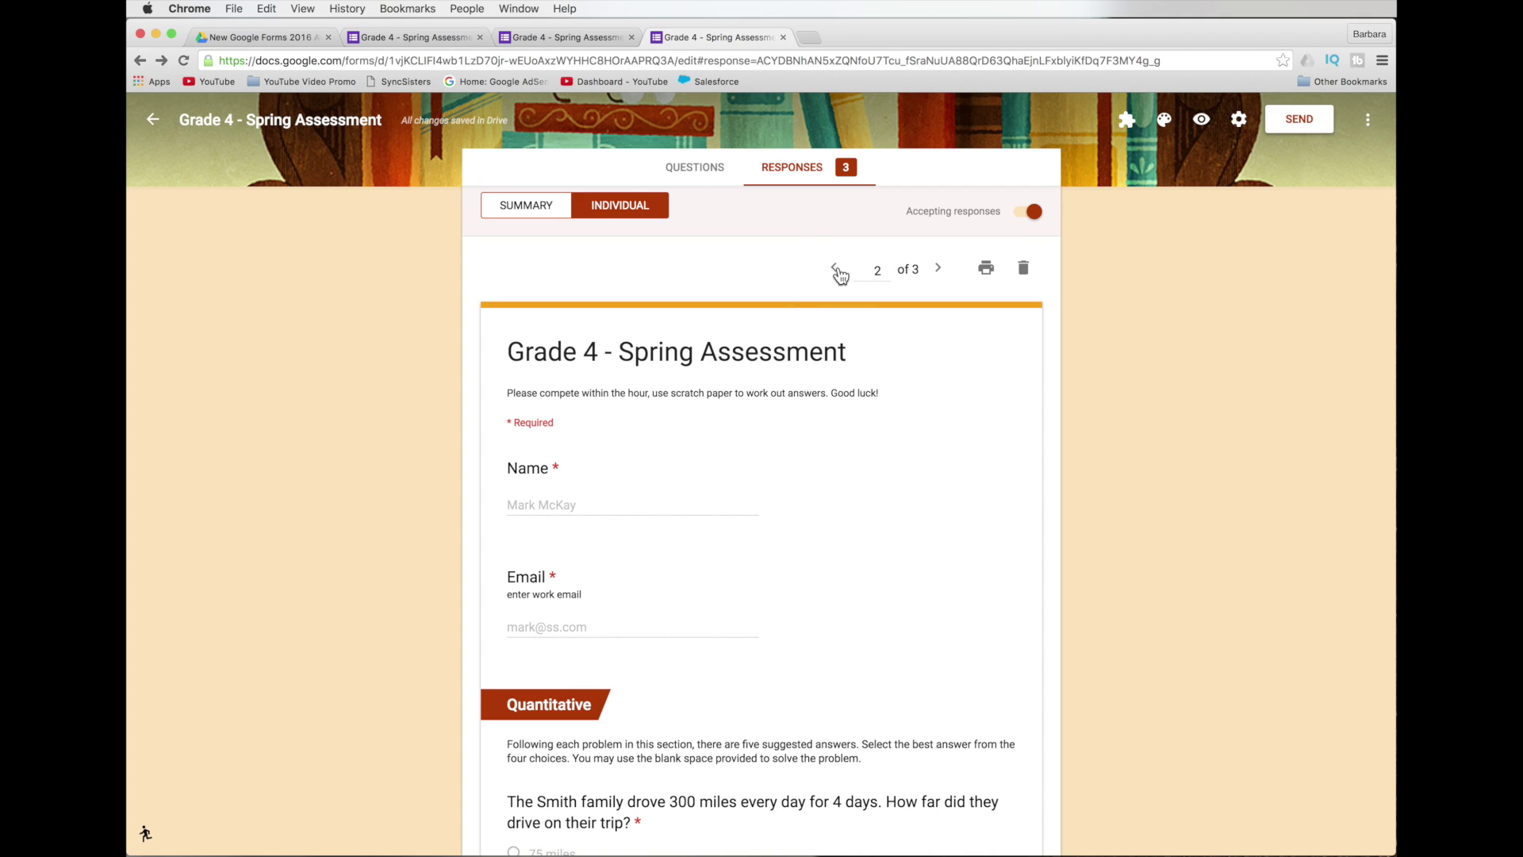
click(987, 270)
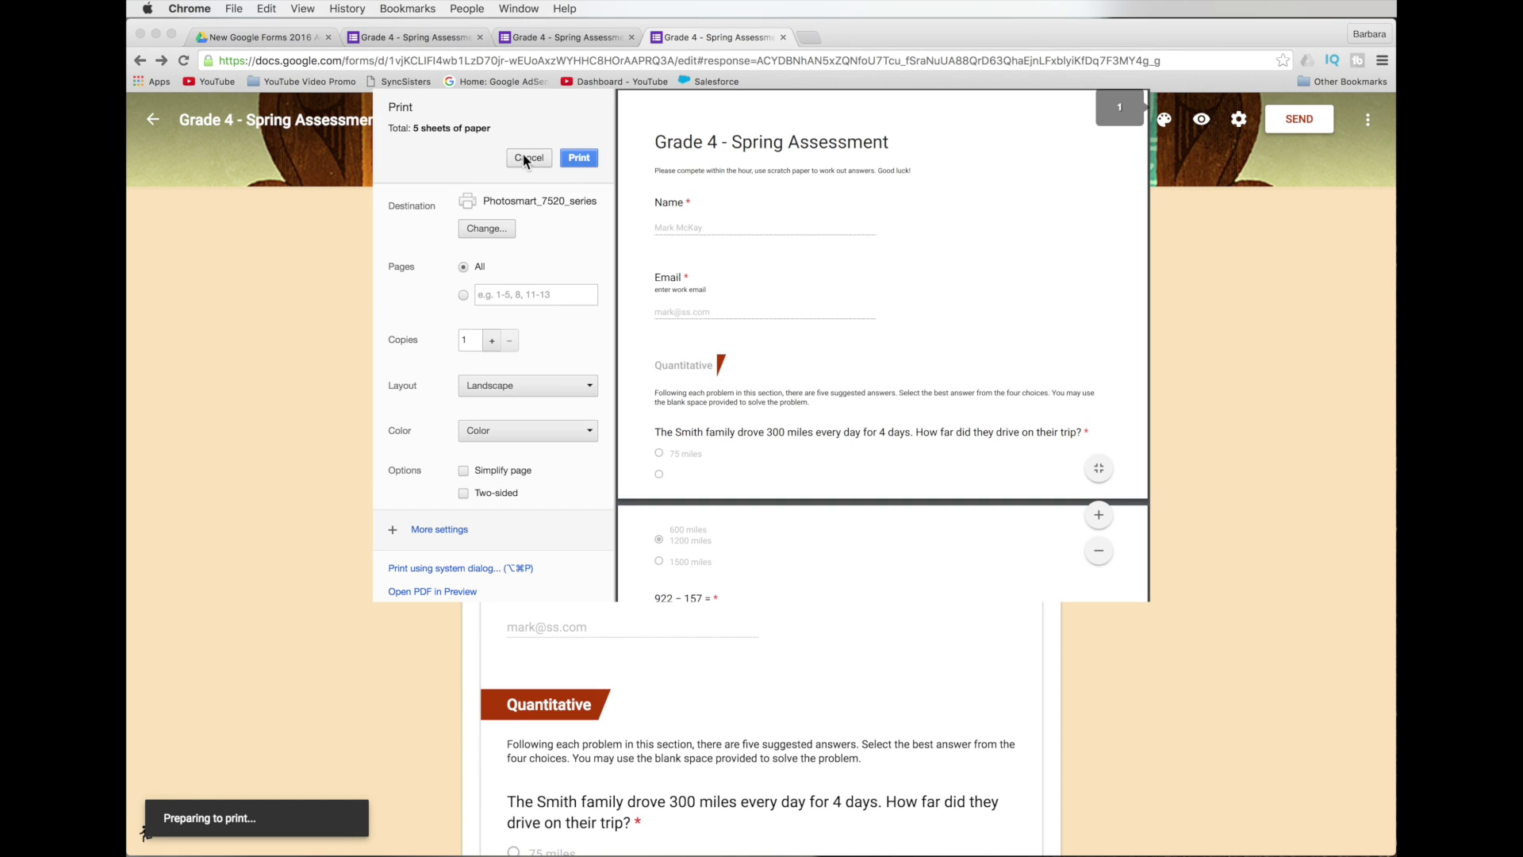
click(527, 157)
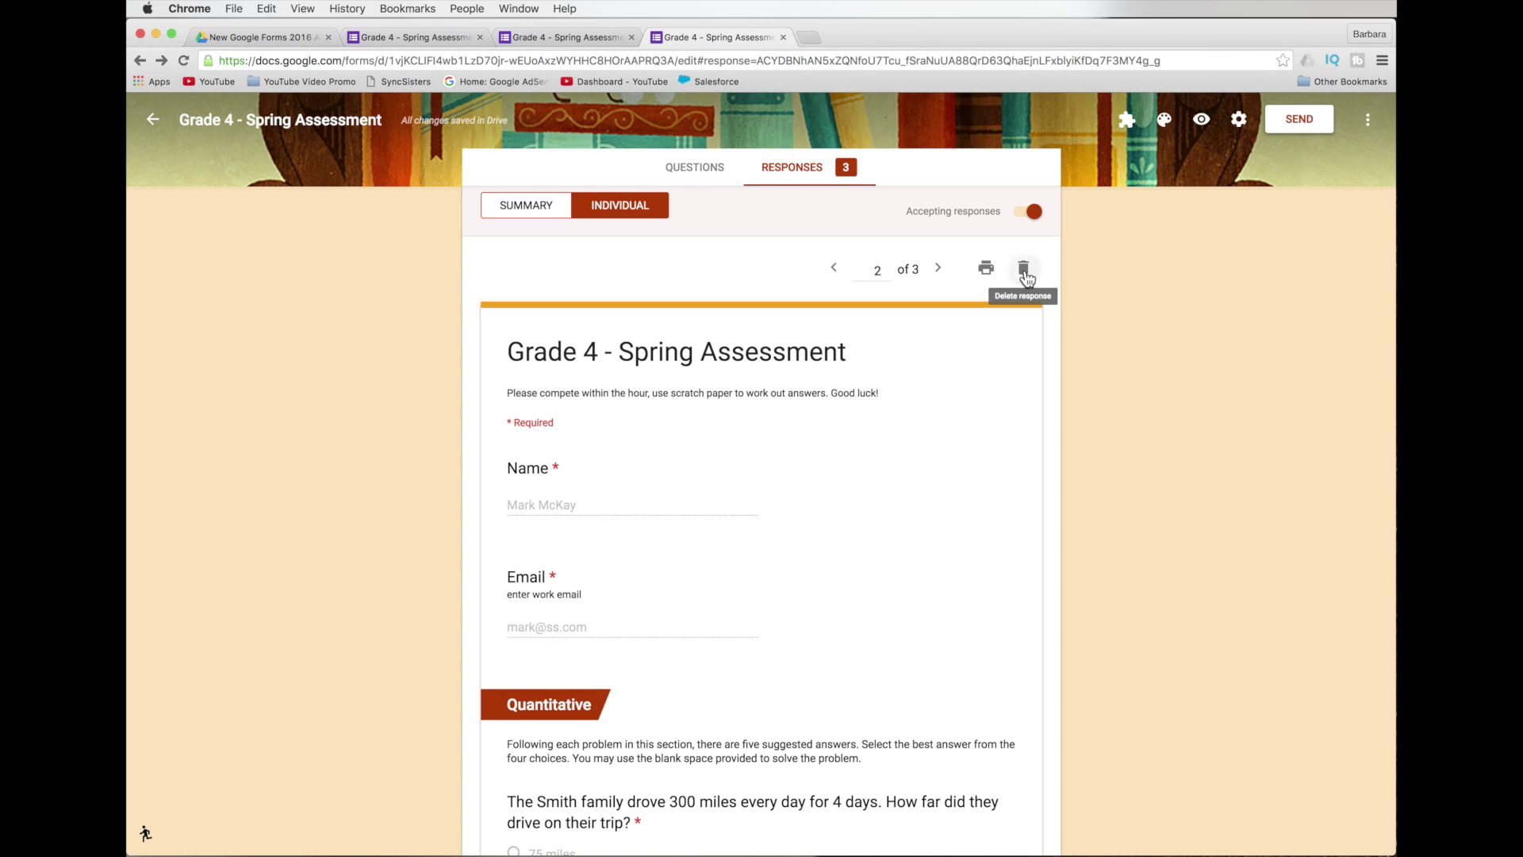
Start, then cancel, deleting response 2, and open the responses' more-options menu.
click(1024, 270)
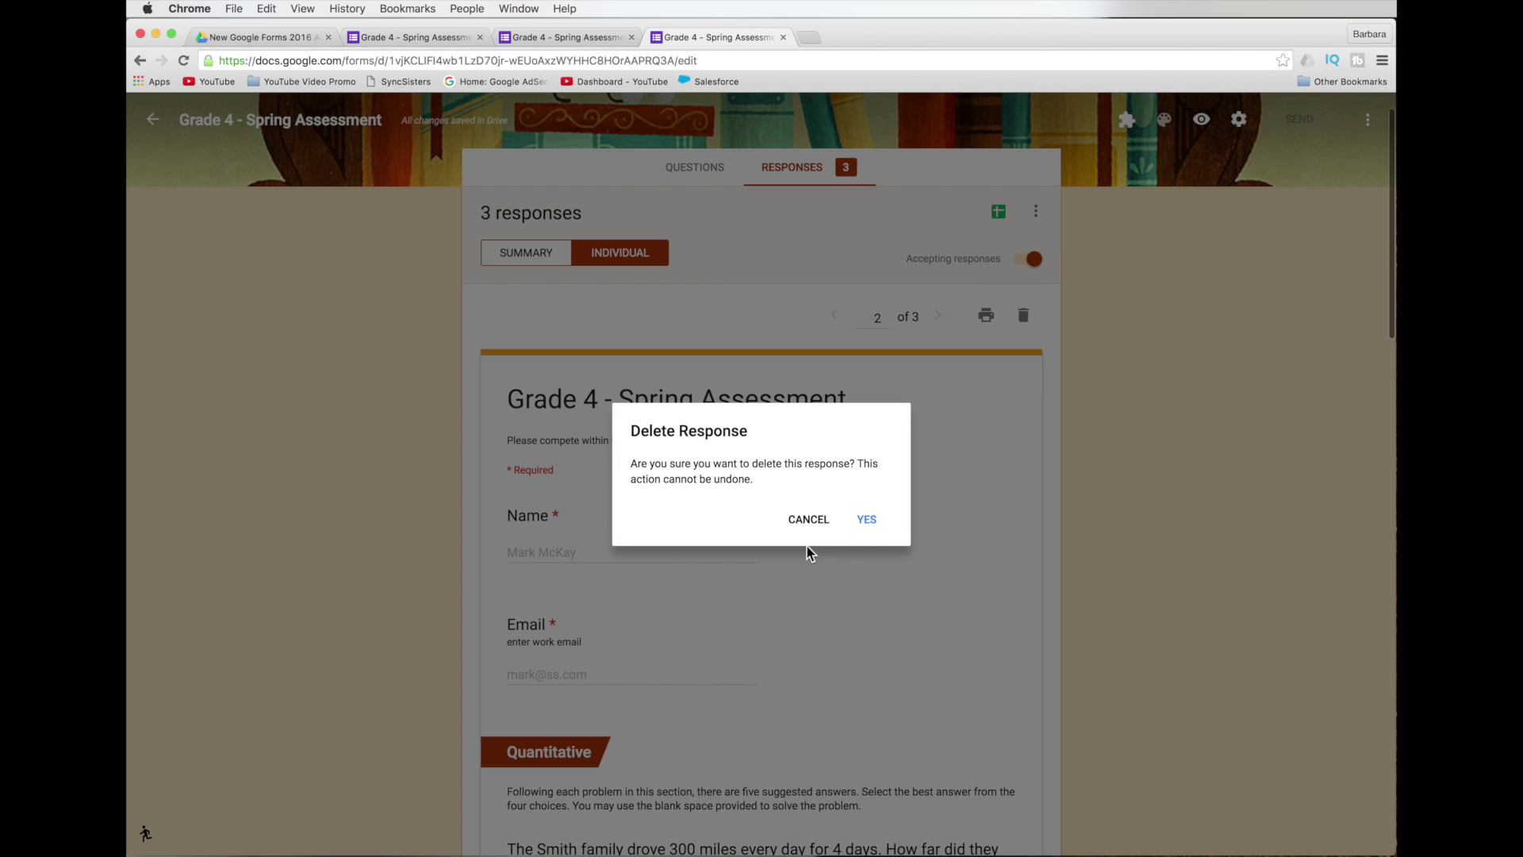
click(809, 521)
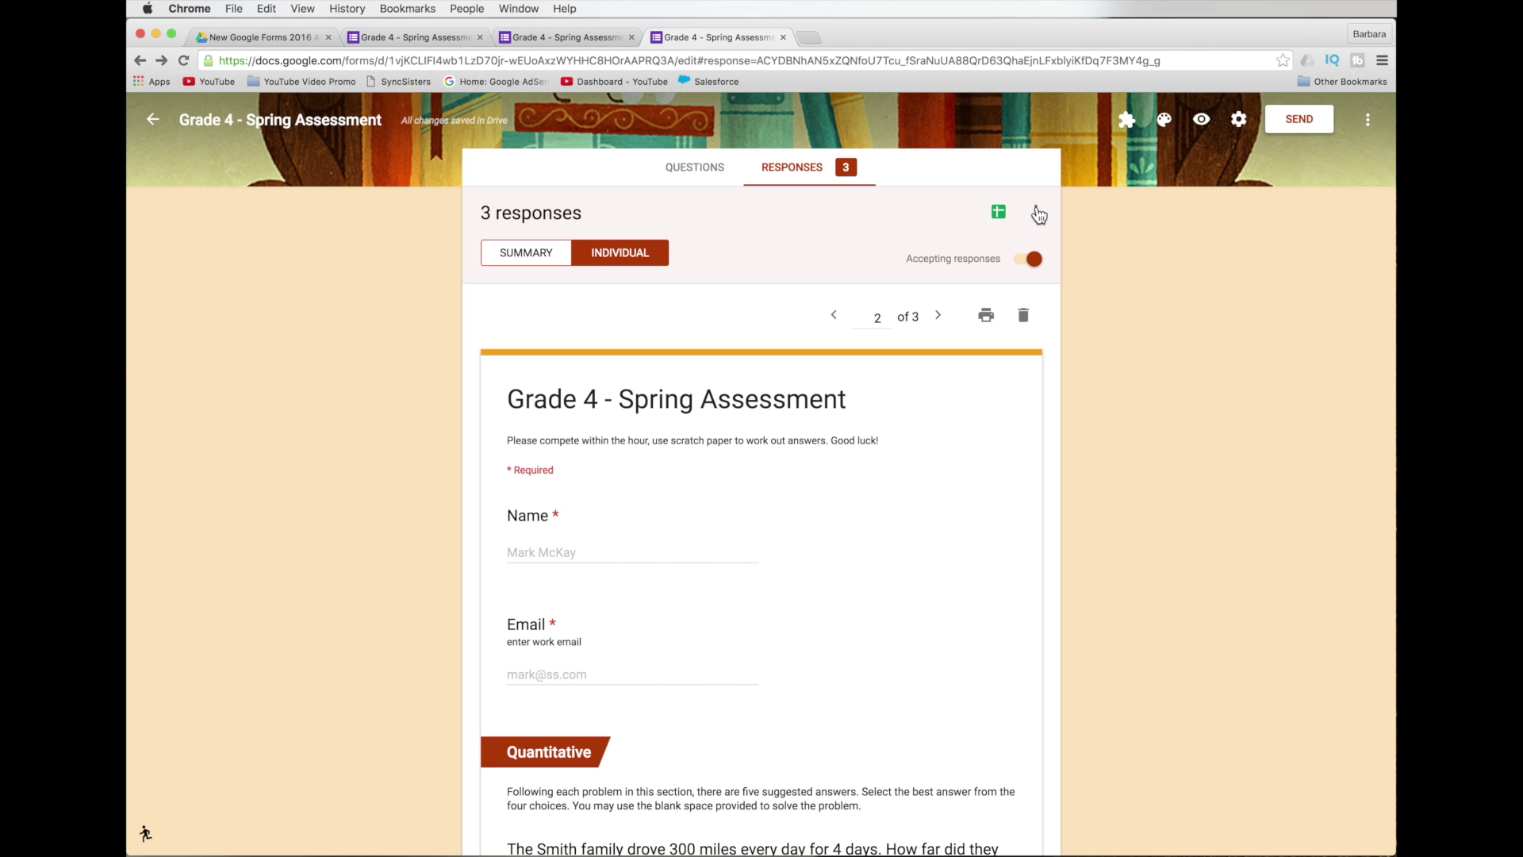
click(1038, 215)
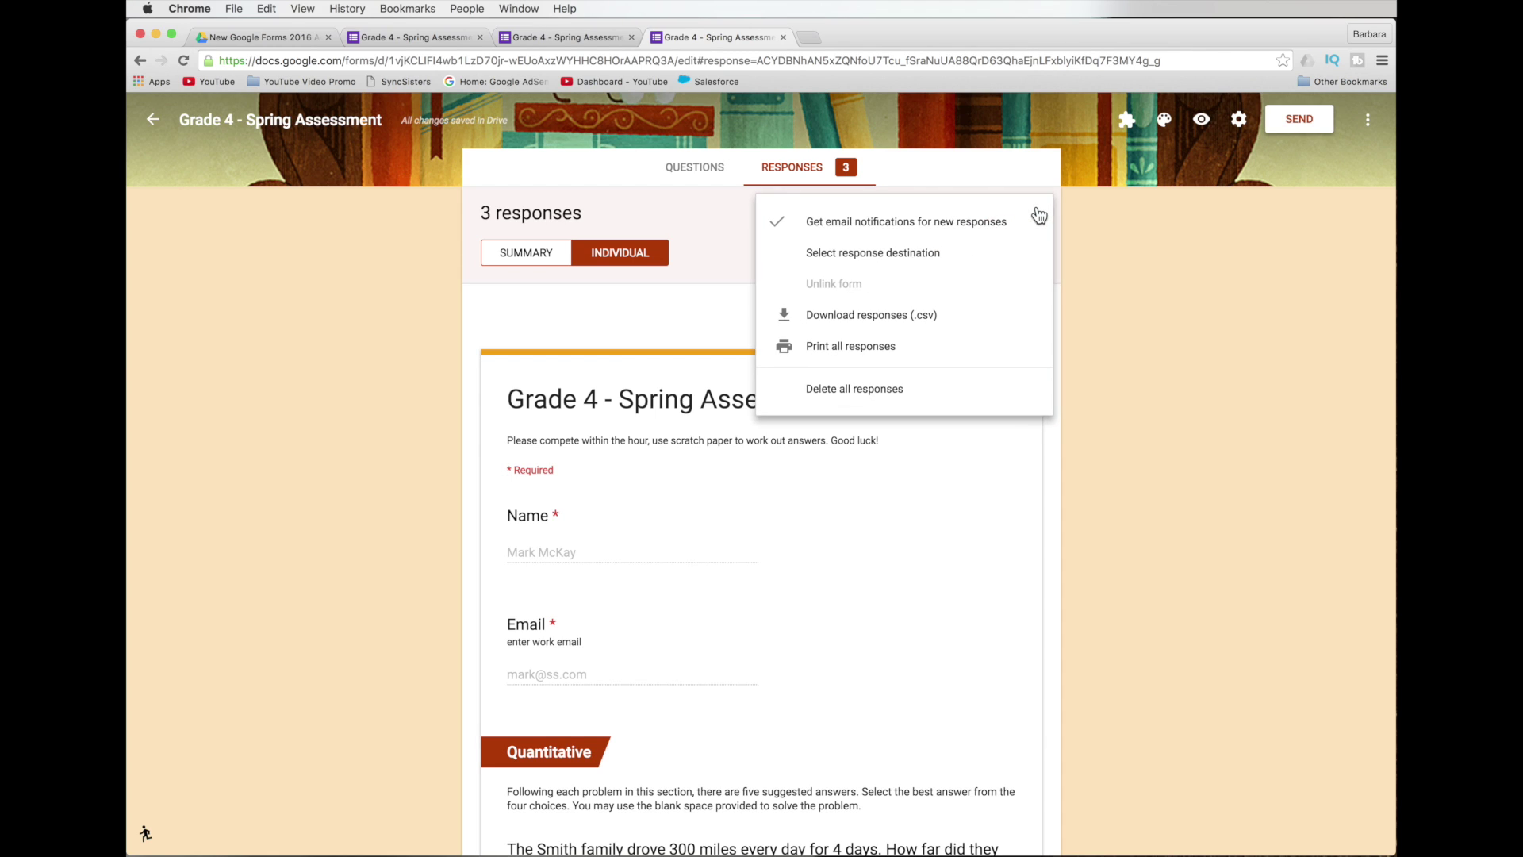
Turn off email notifications for new responses, then switch them back on.
click(1069, 193)
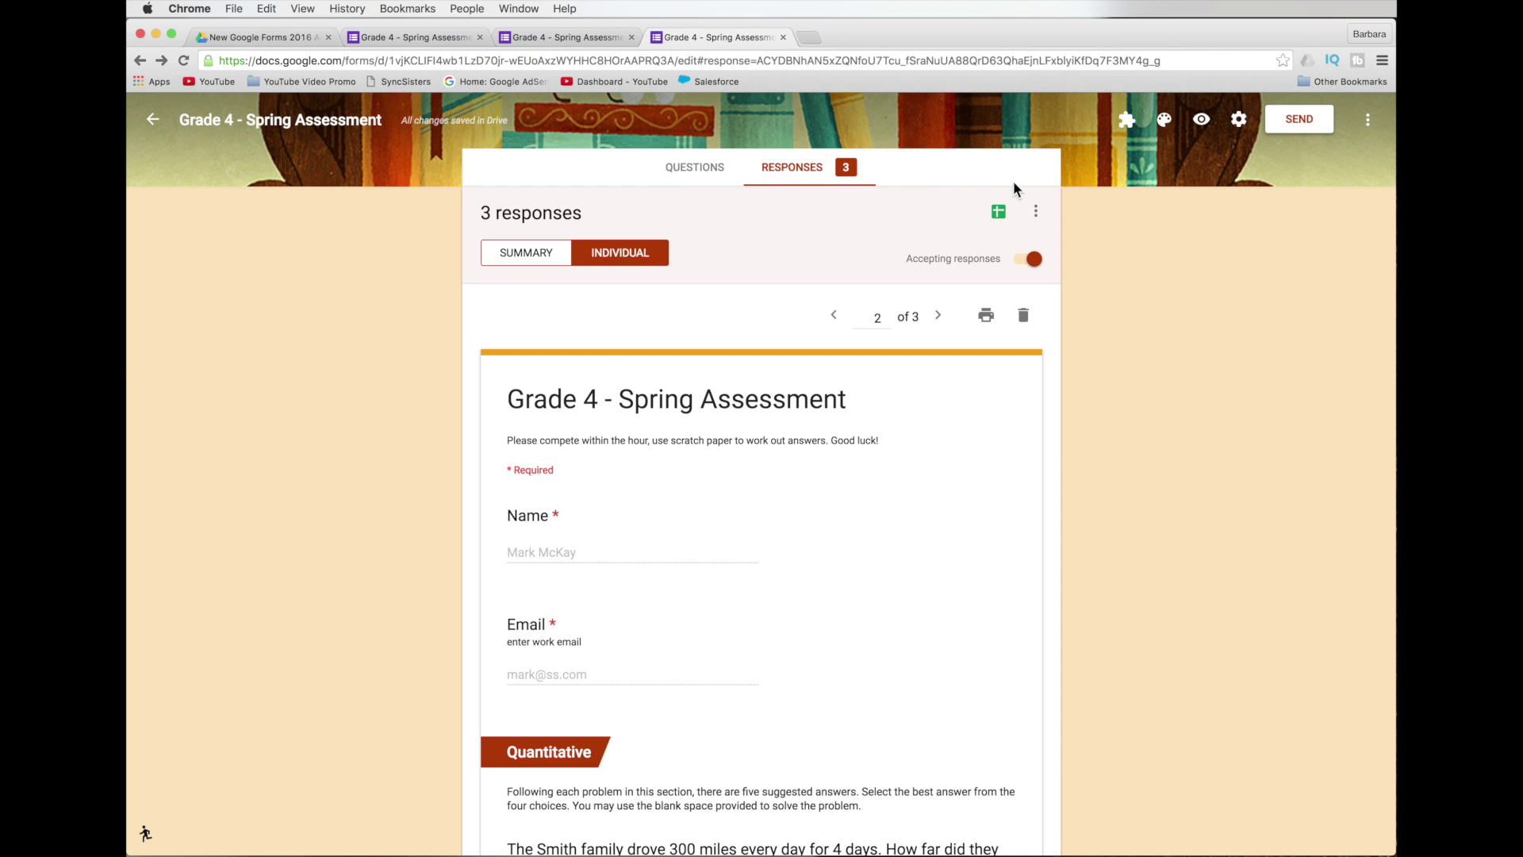
click(1036, 215)
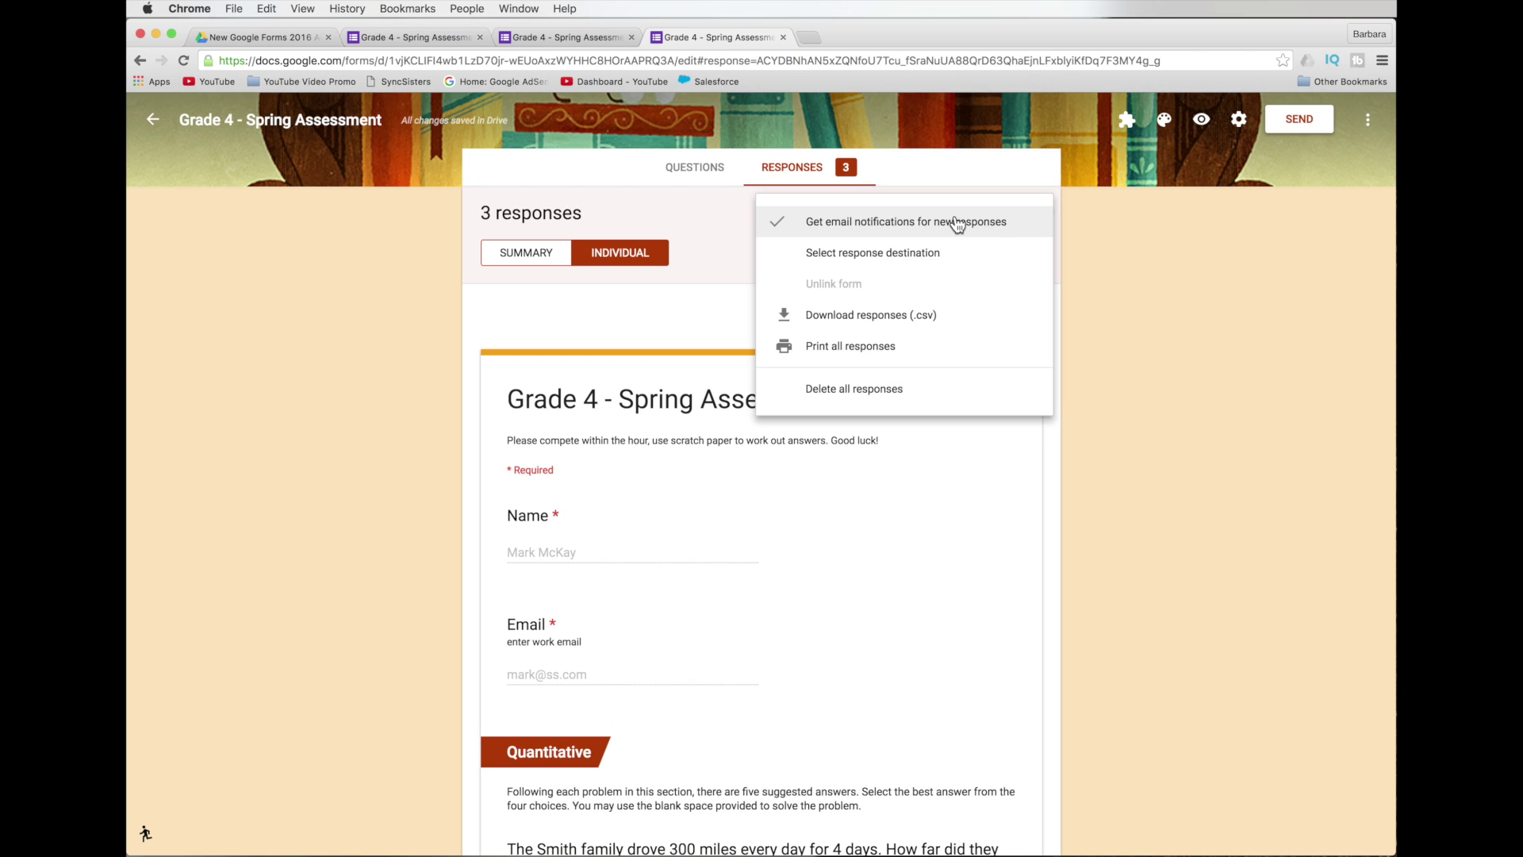
click(960, 225)
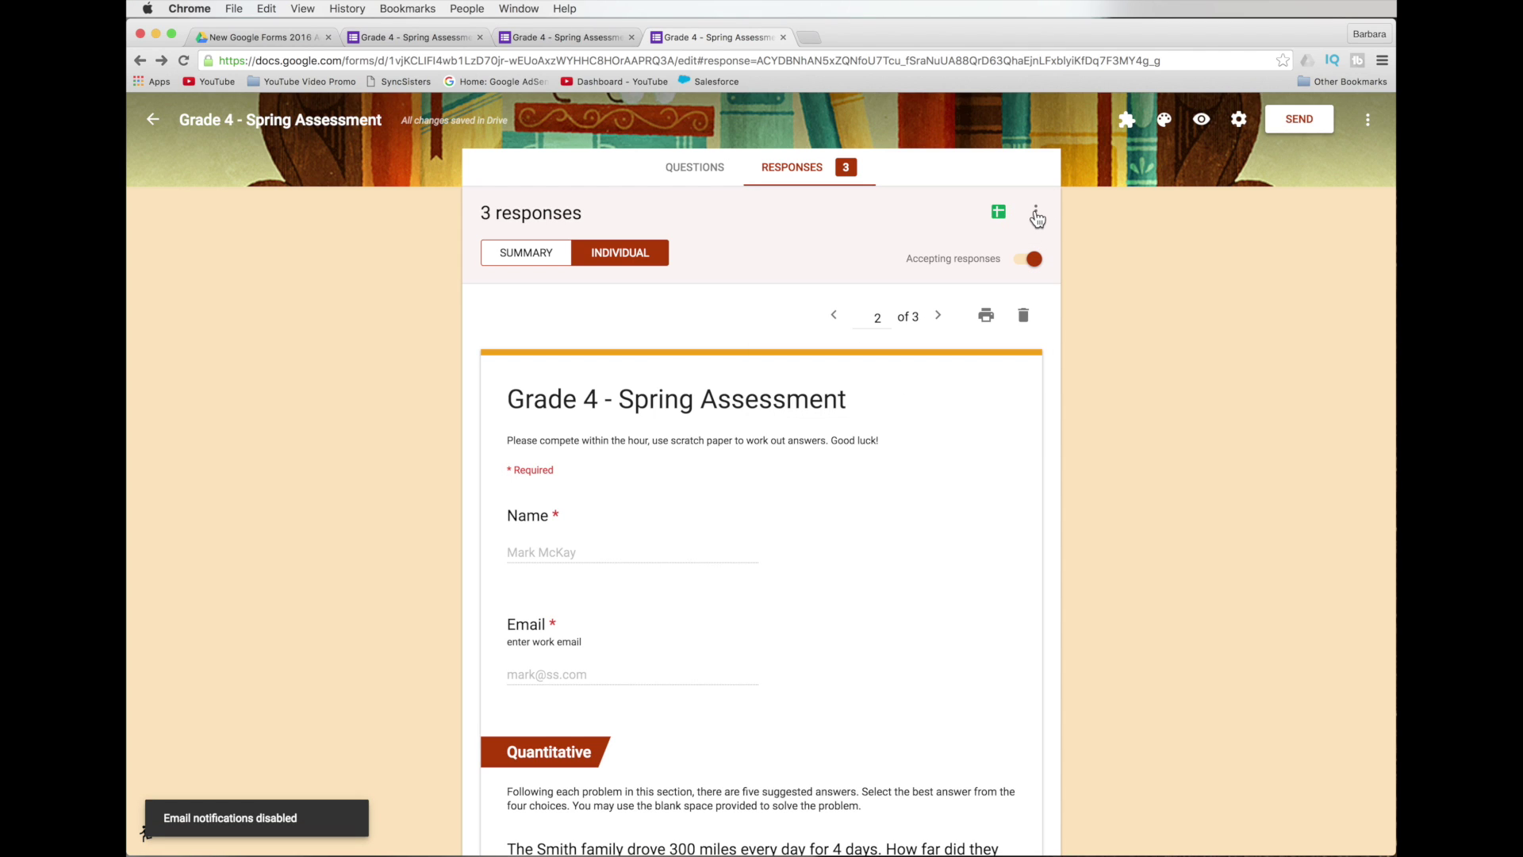
click(1035, 211)
click(985, 223)
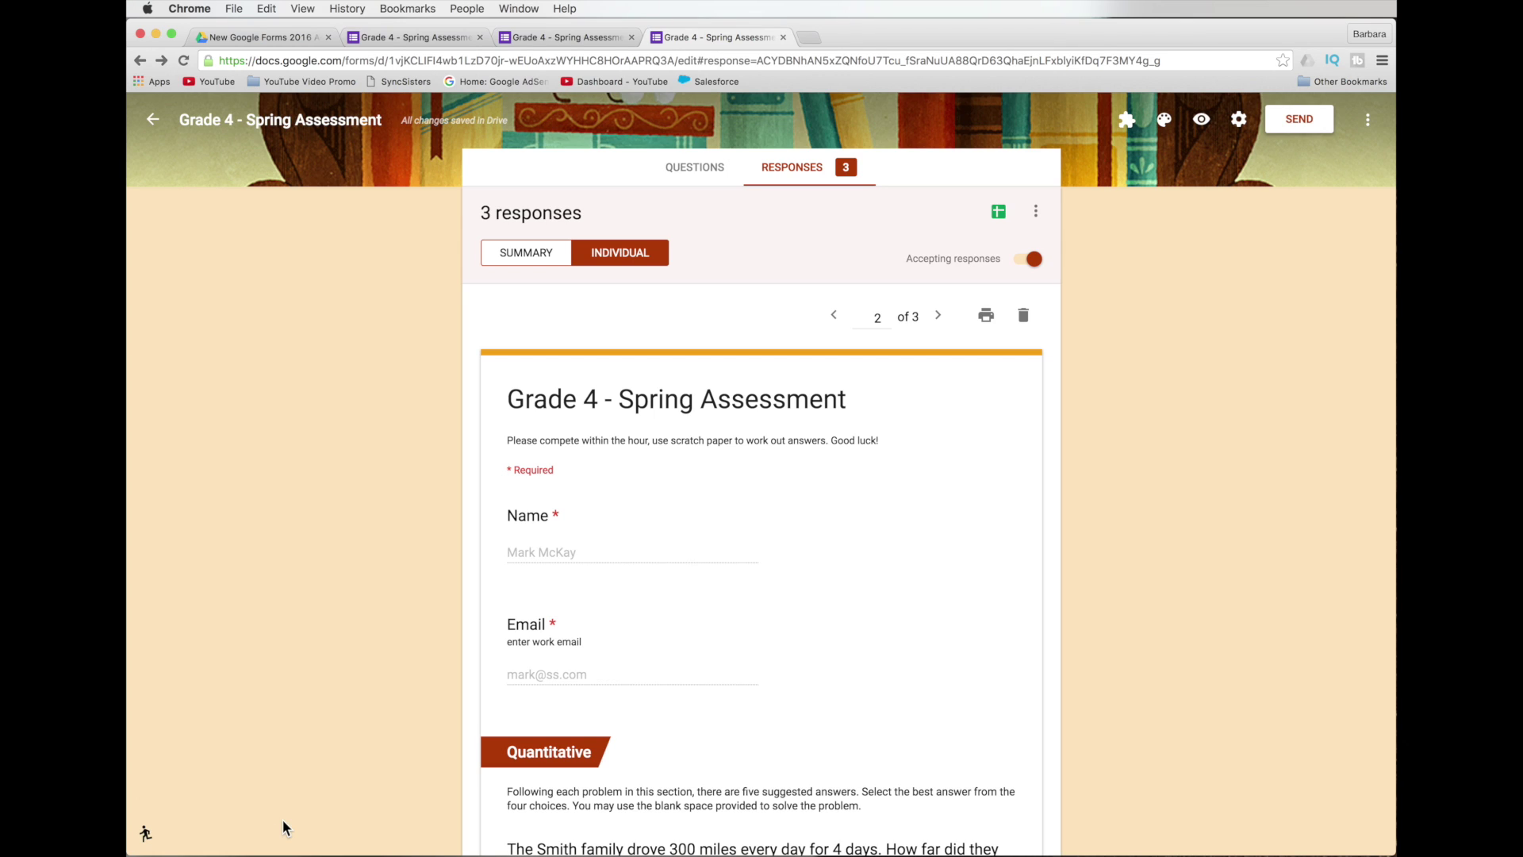
Open the Responses three-dot menu showing the notification and destination options.
click(1039, 212)
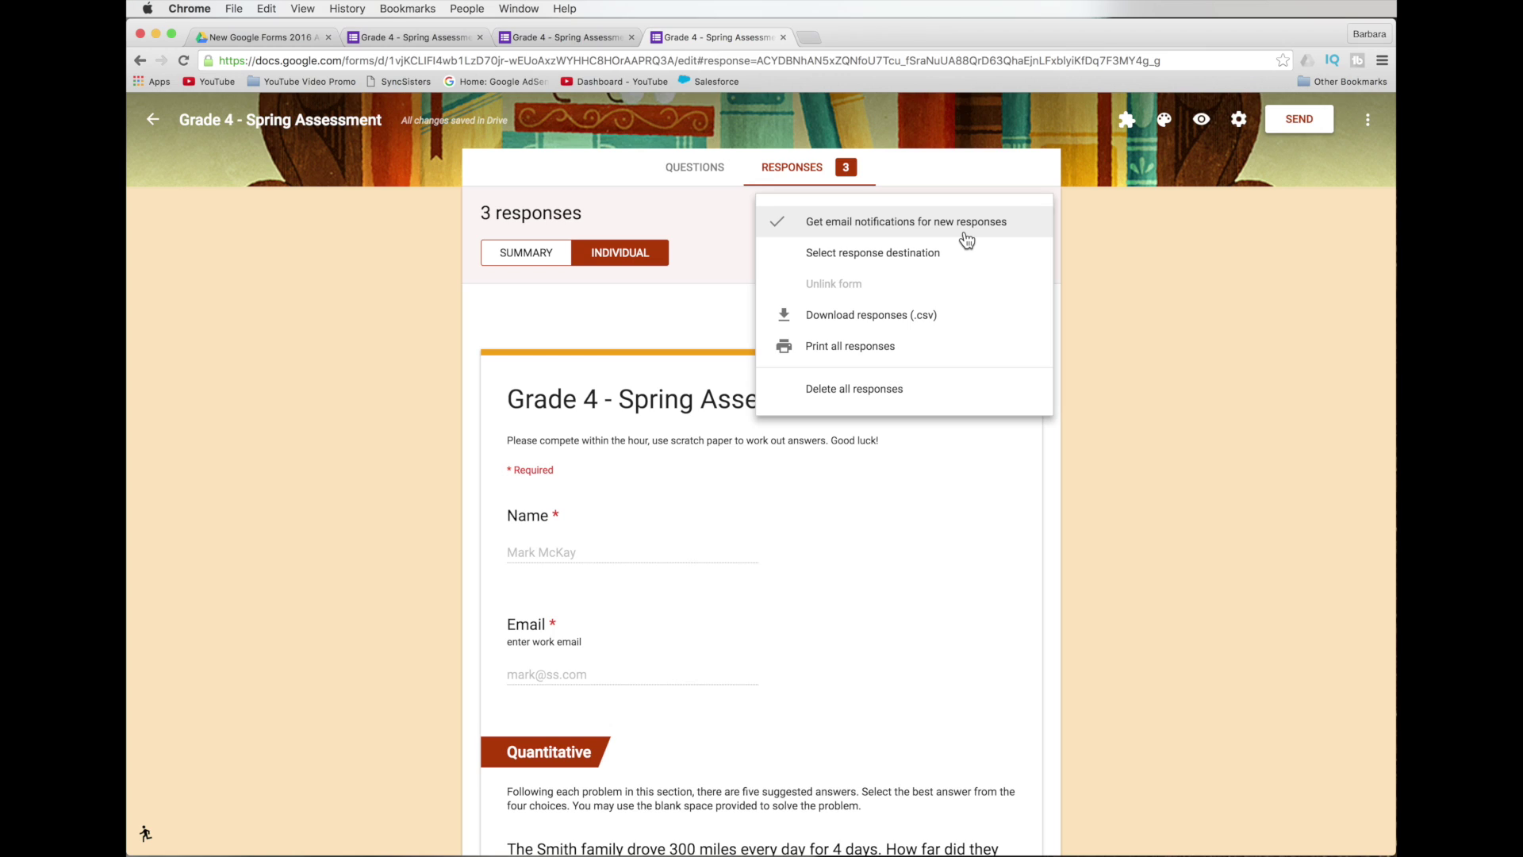
Review the response destination choices, new versus existing spreadsheet, and close without saving.
click(920, 253)
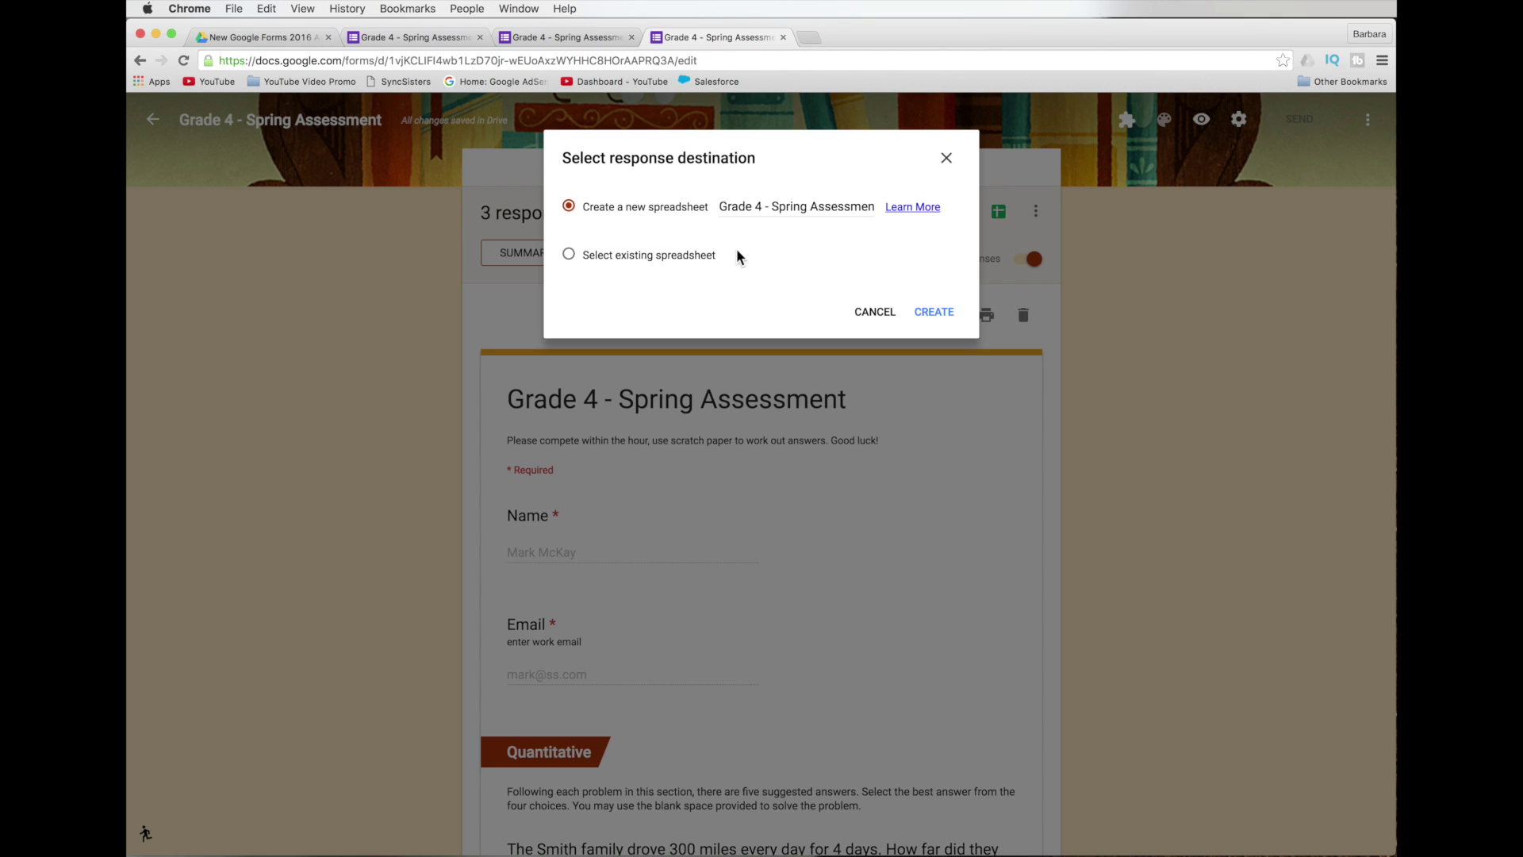
click(570, 254)
click(570, 209)
click(948, 162)
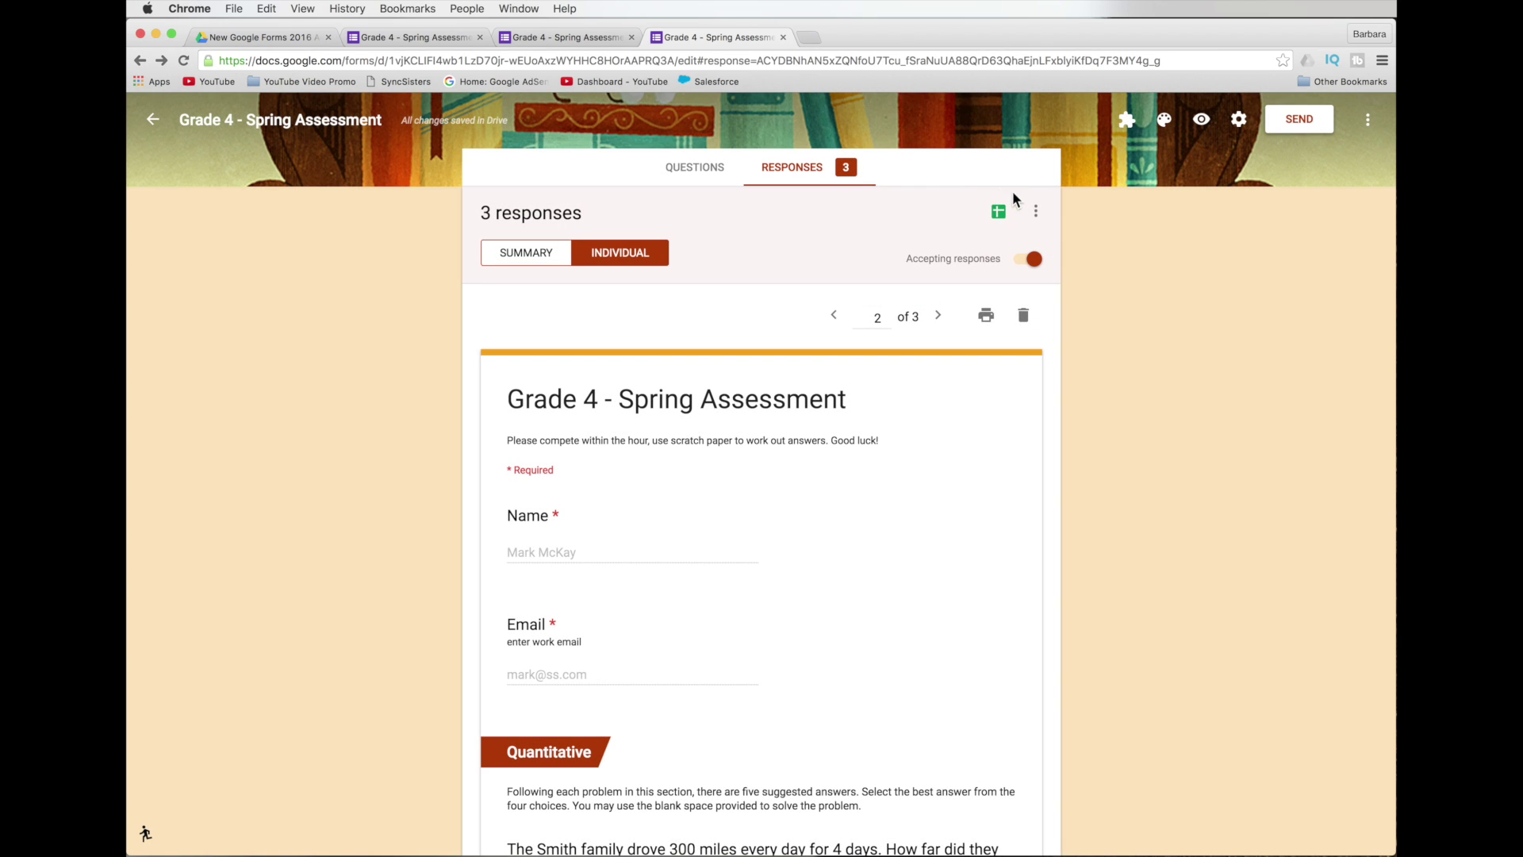
Link the responses to a newly created spreadsheet and close the new sheet's tab.
click(1037, 213)
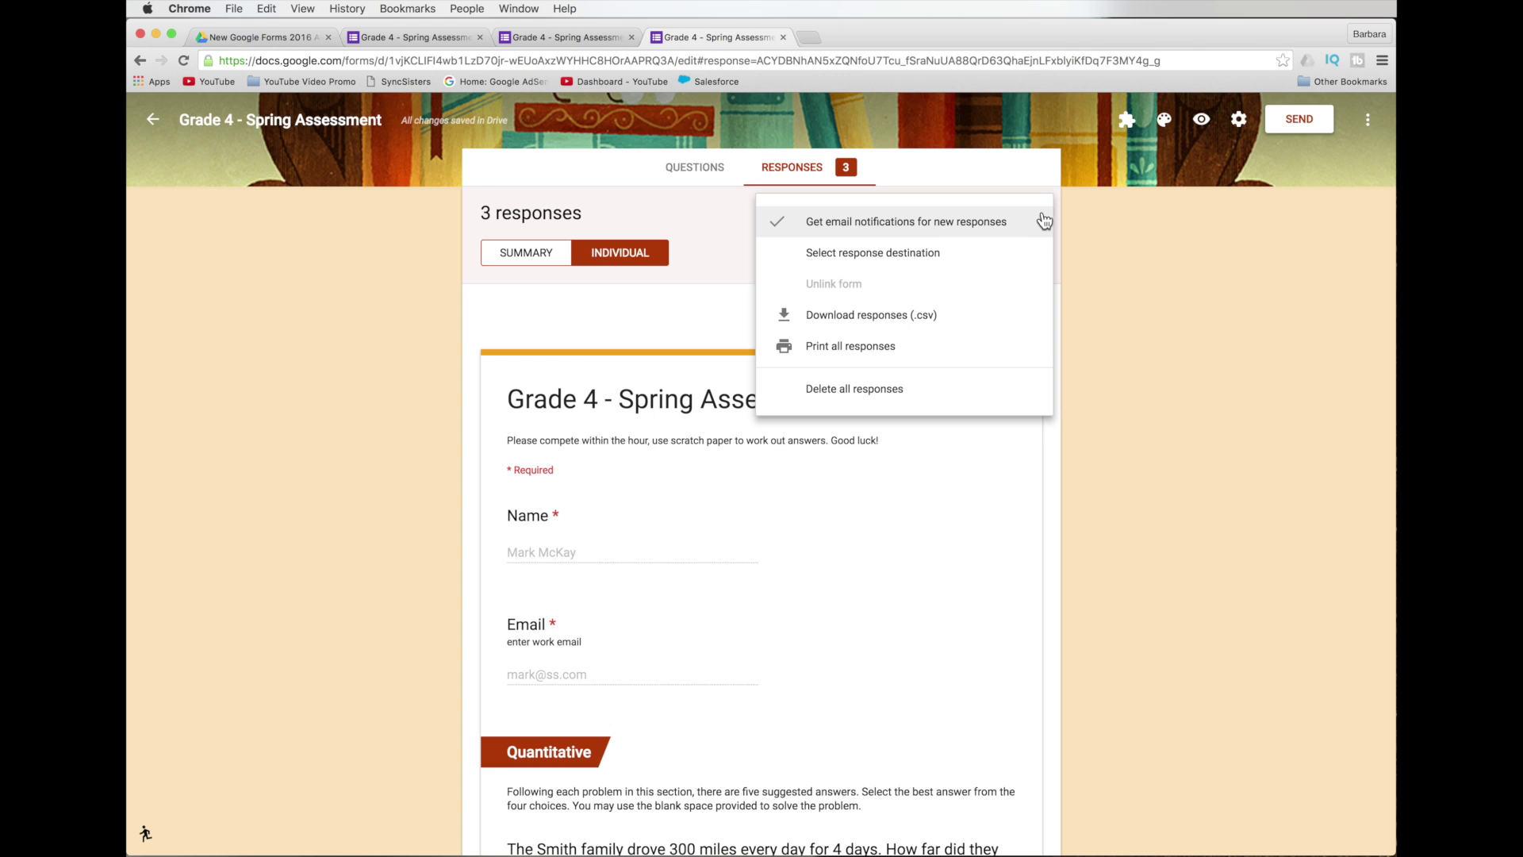
click(711, 225)
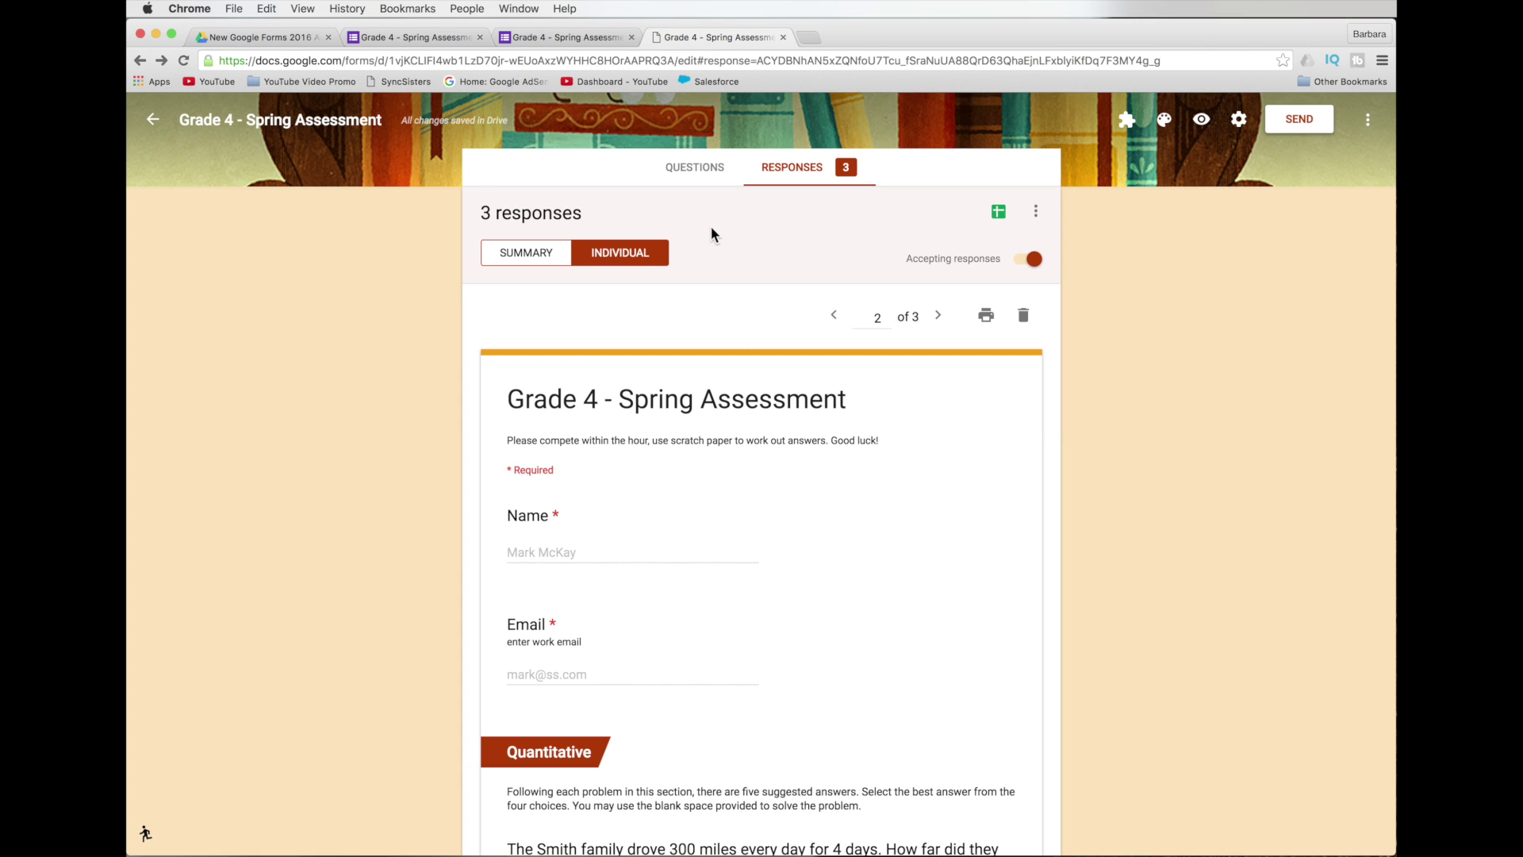
click(999, 212)
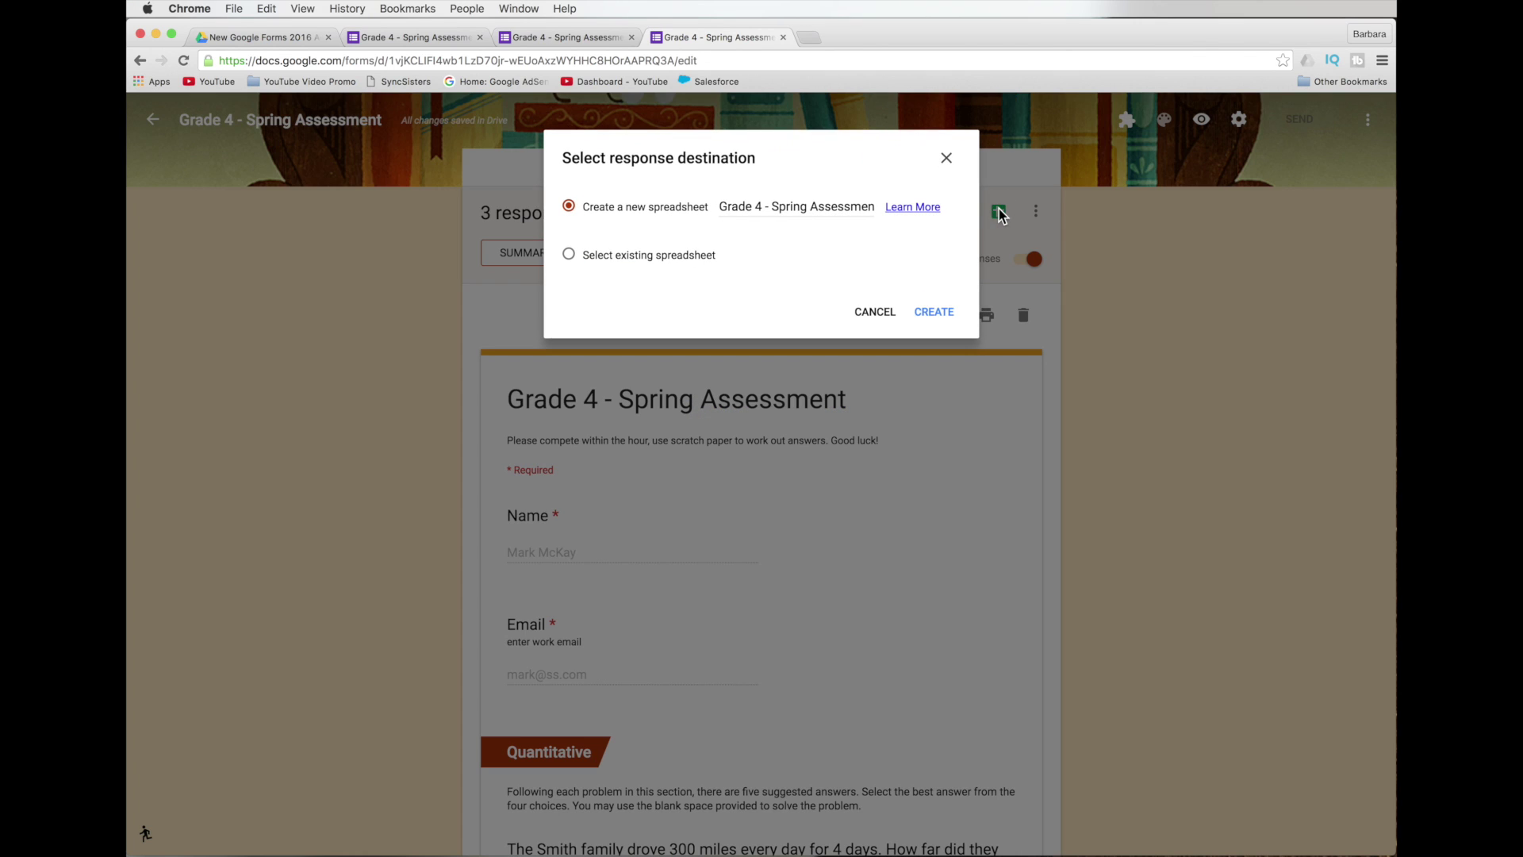
click(934, 314)
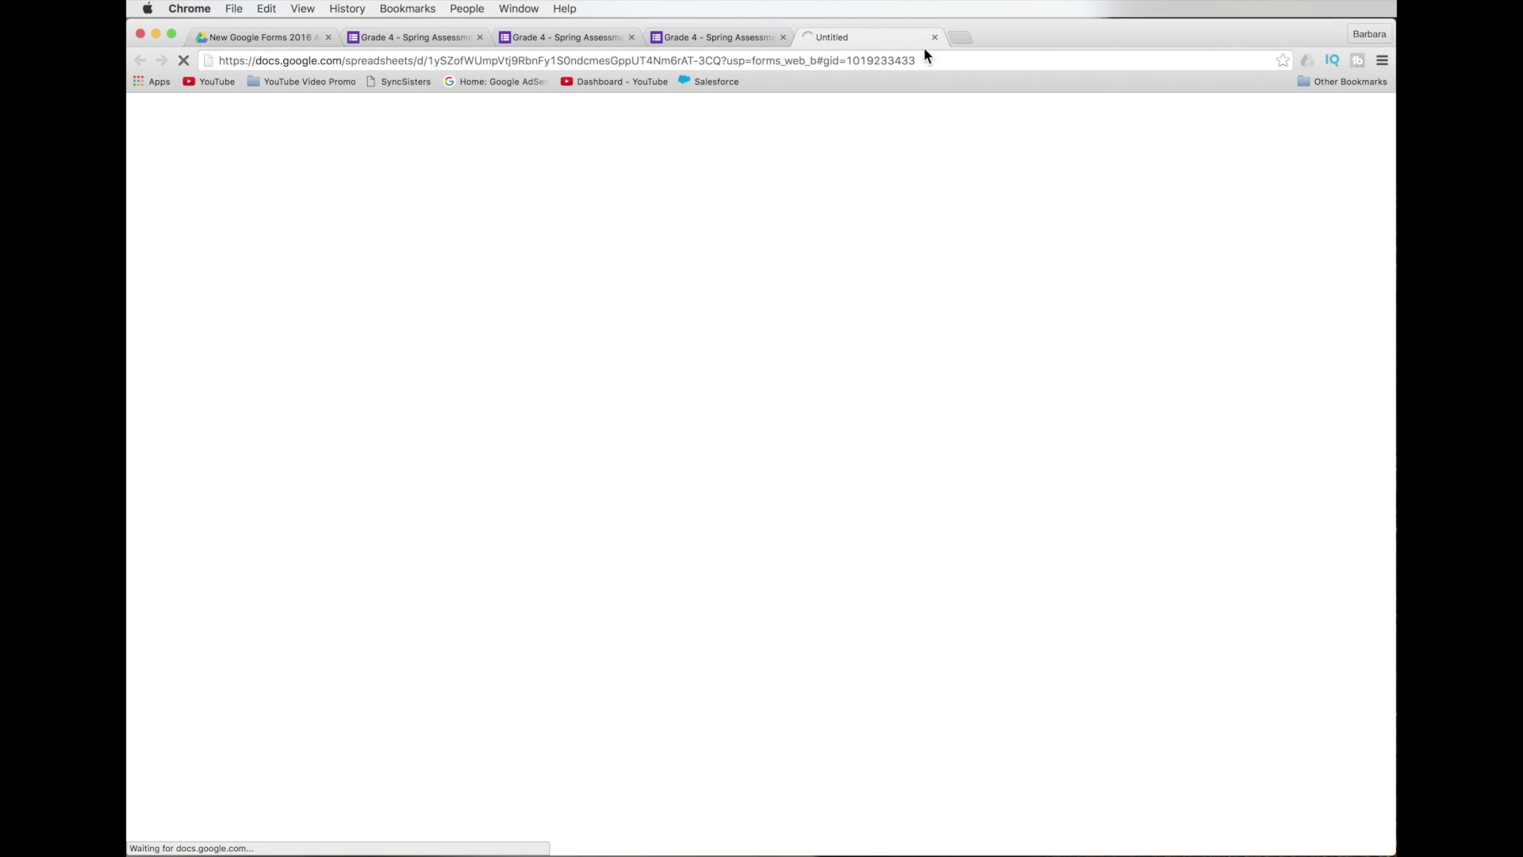
click(934, 38)
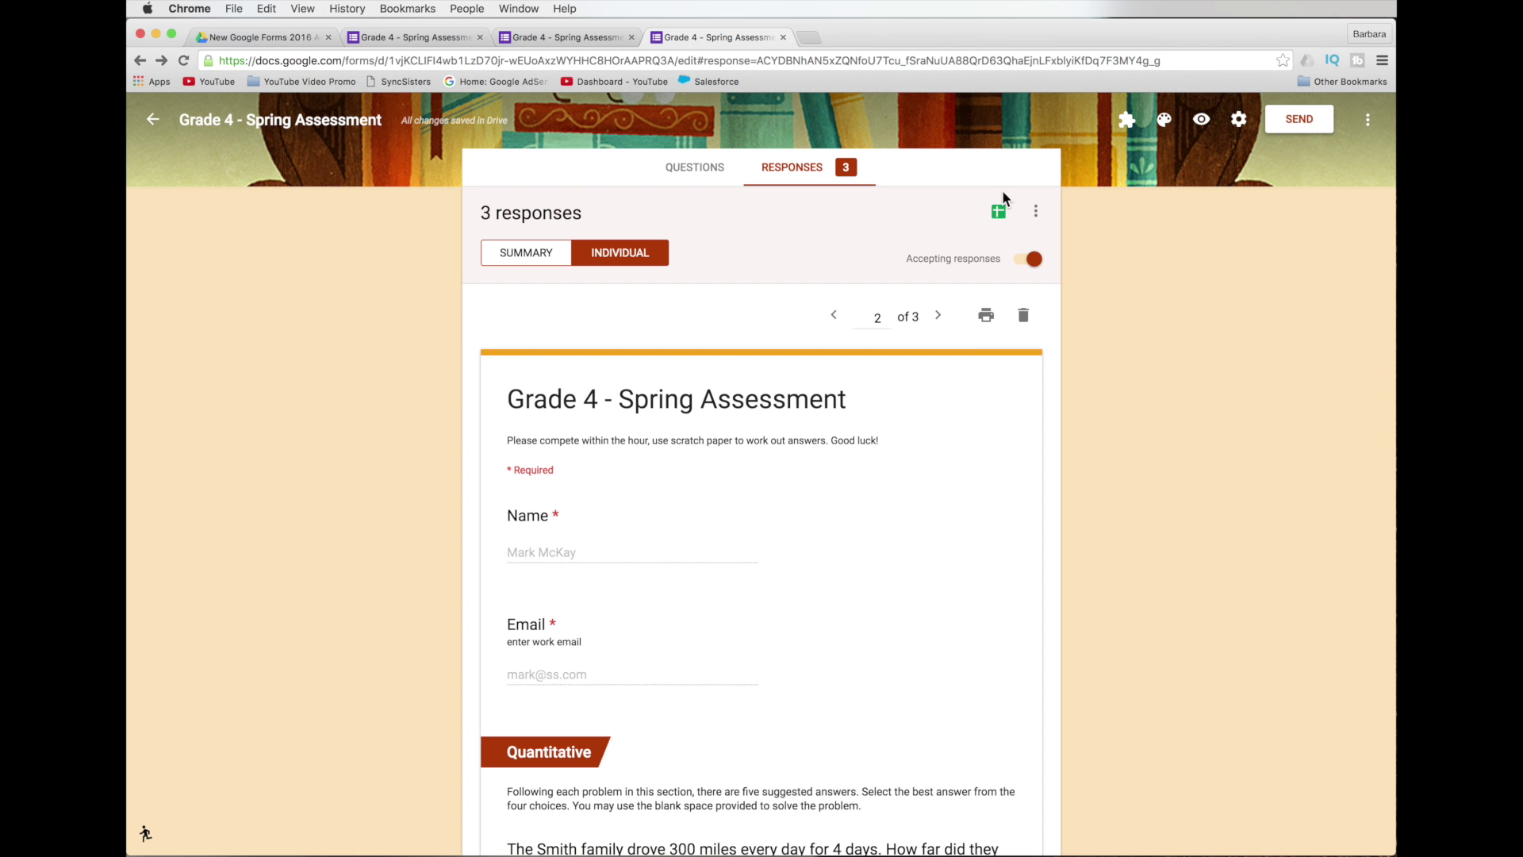
Check the current response destination in Select response destination.
click(1036, 210)
click(1008, 259)
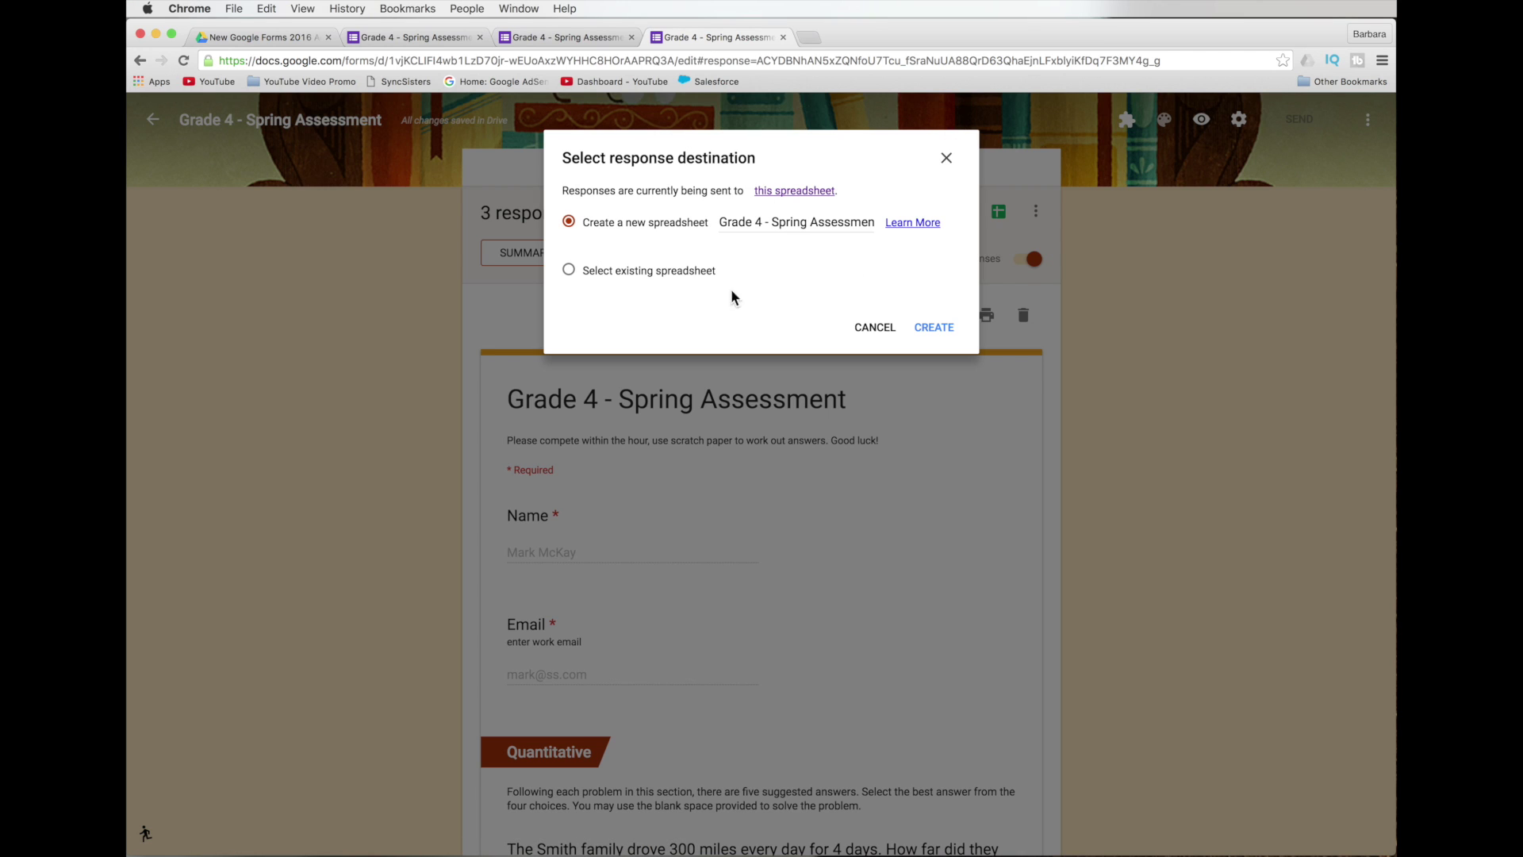
click(946, 157)
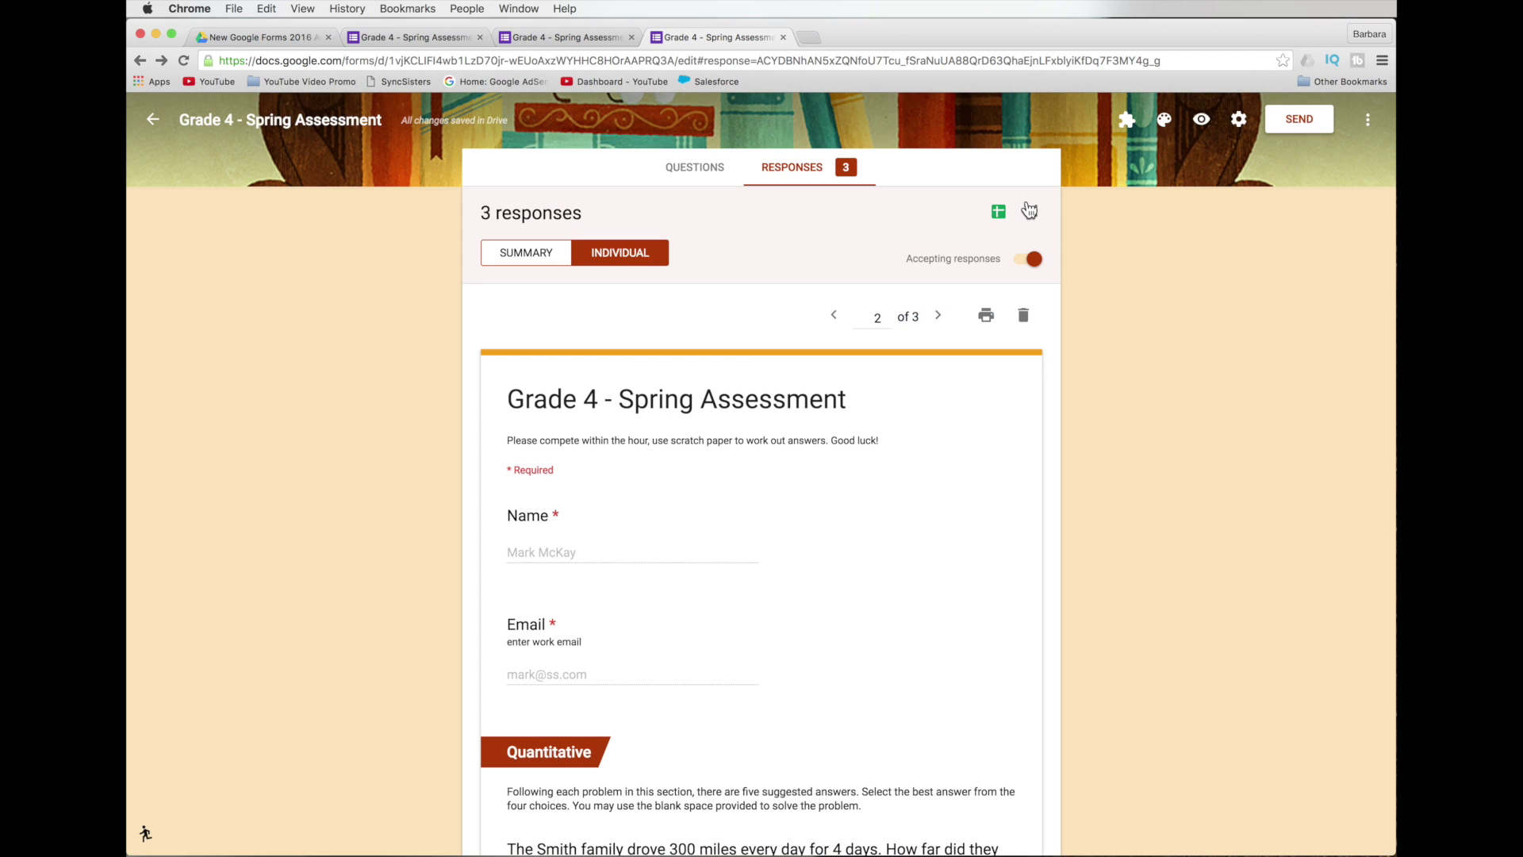
click(1036, 211)
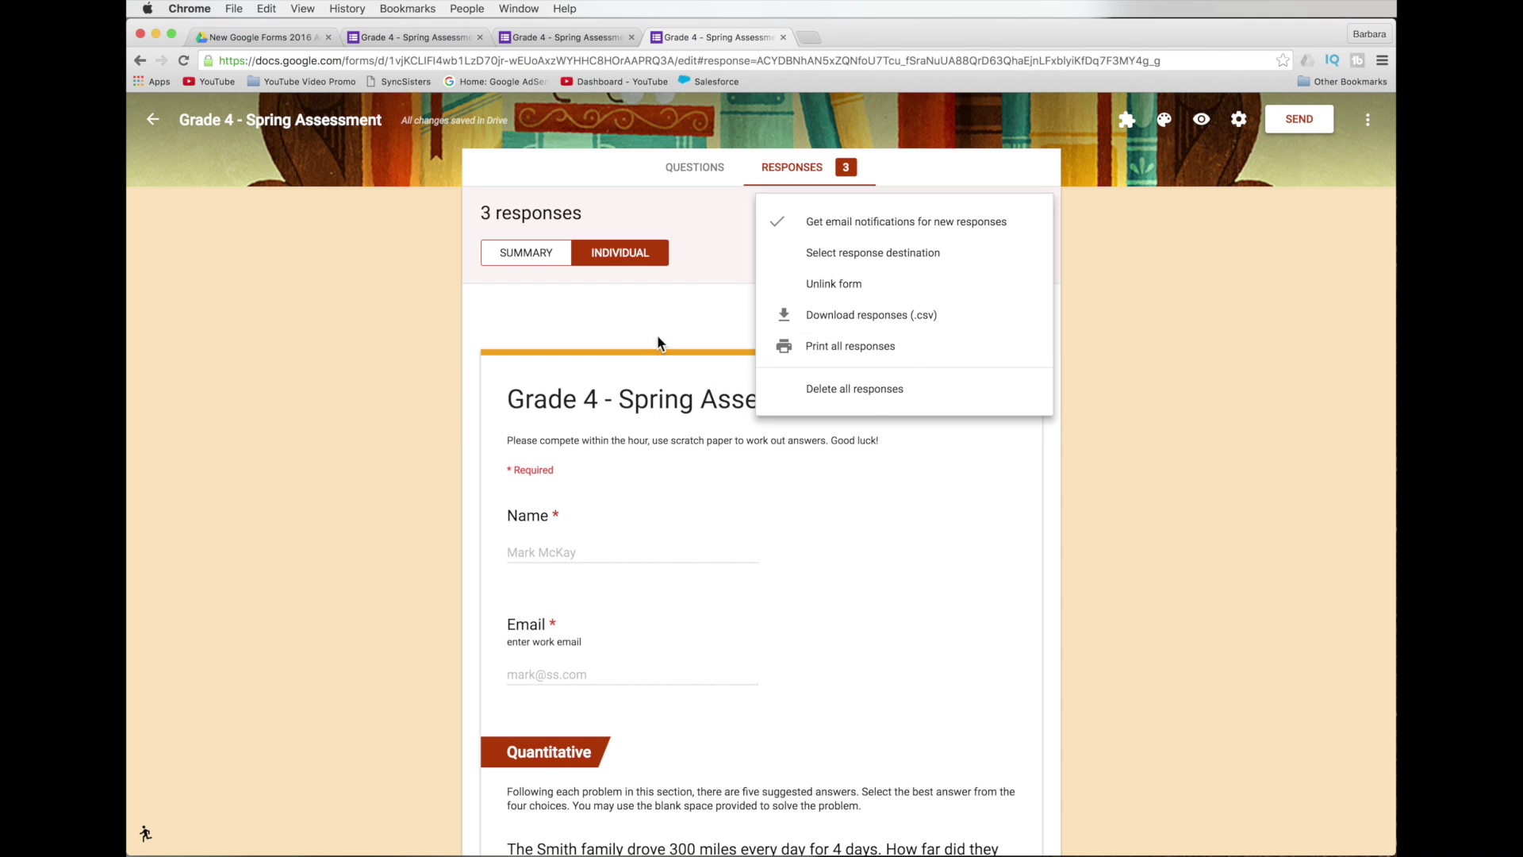
Show the Summary of all three responses and scroll through the name, email and answer charts.
click(603, 305)
click(527, 255)
scroll(722, 546, down, 3)
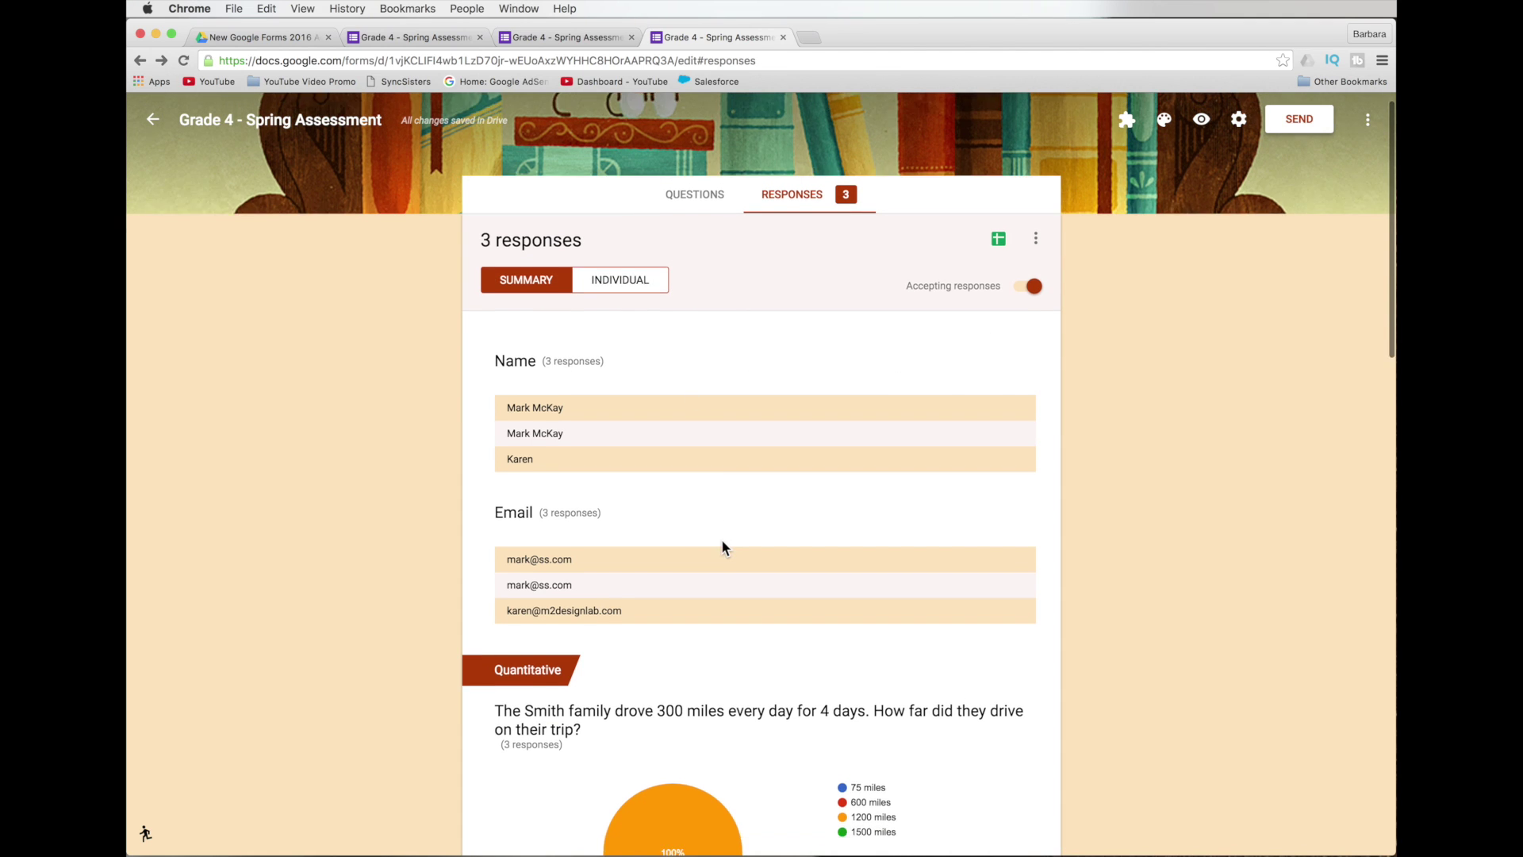
scroll(722, 544, down, 1)
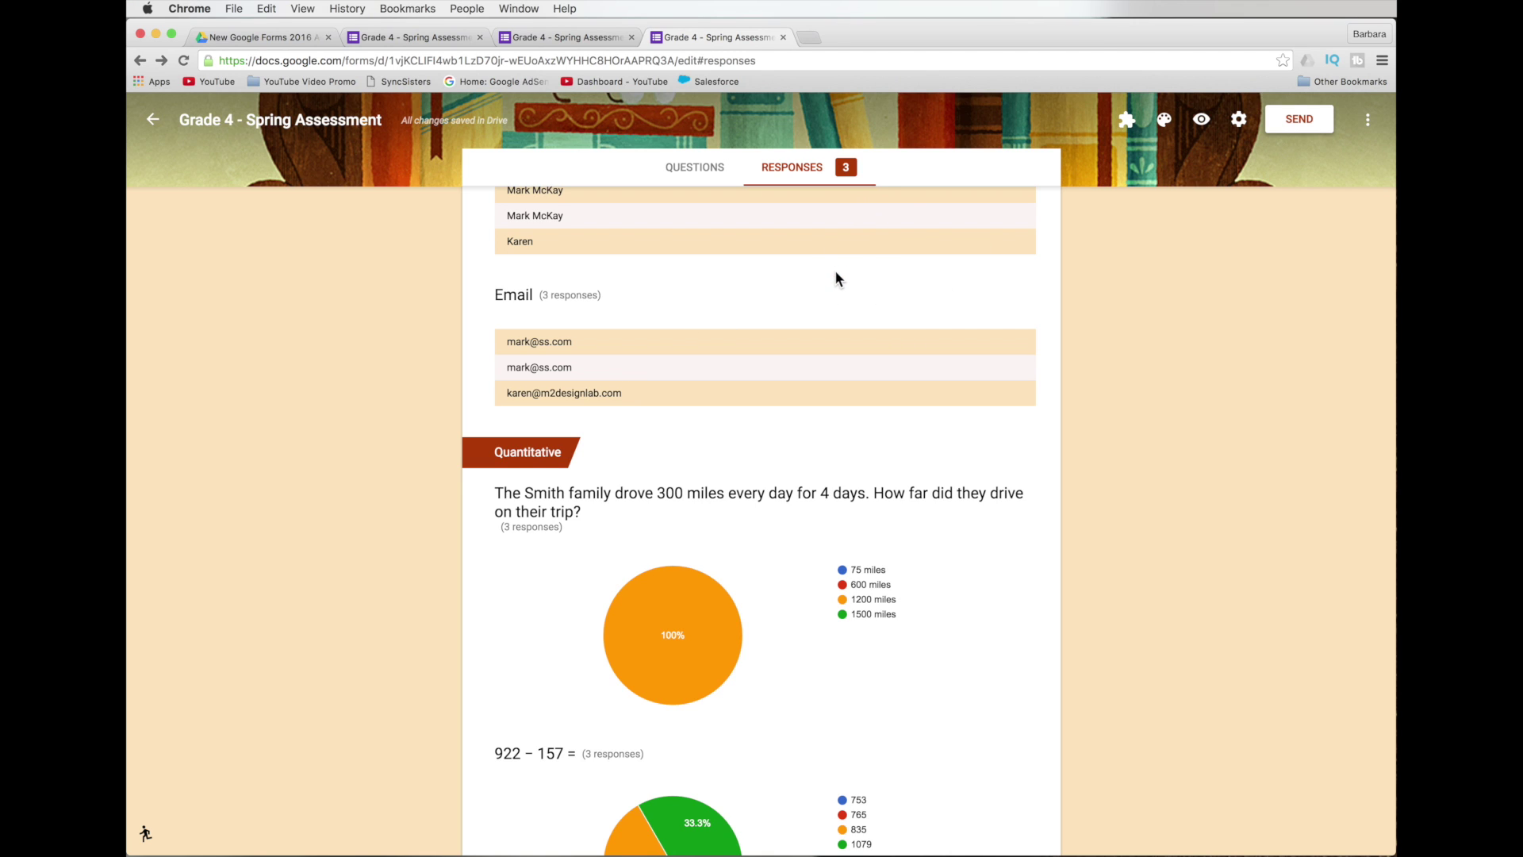
scroll(834, 273, up, 5)
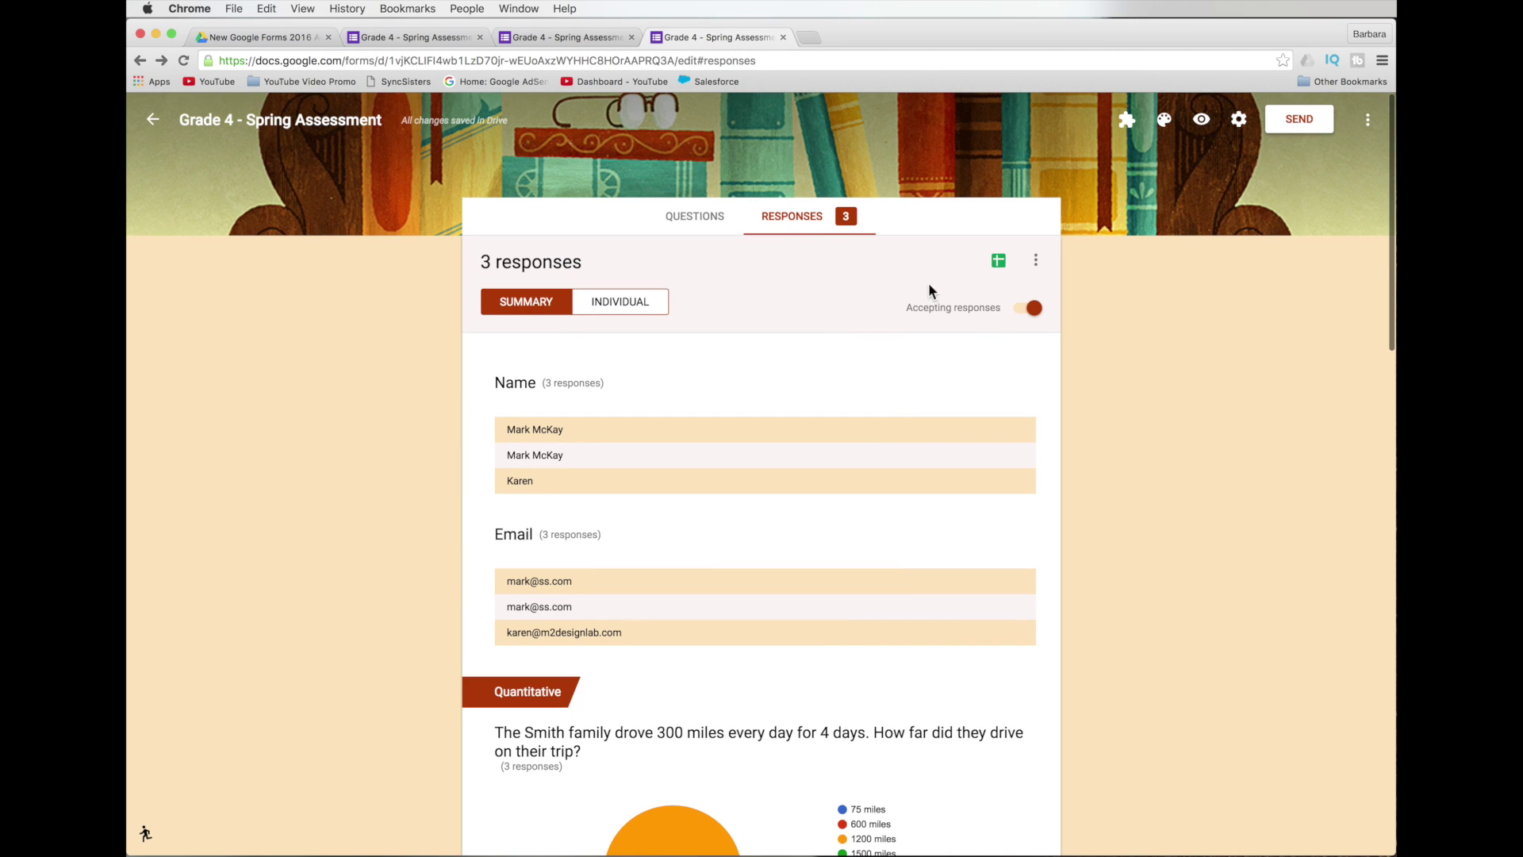
click(1036, 260)
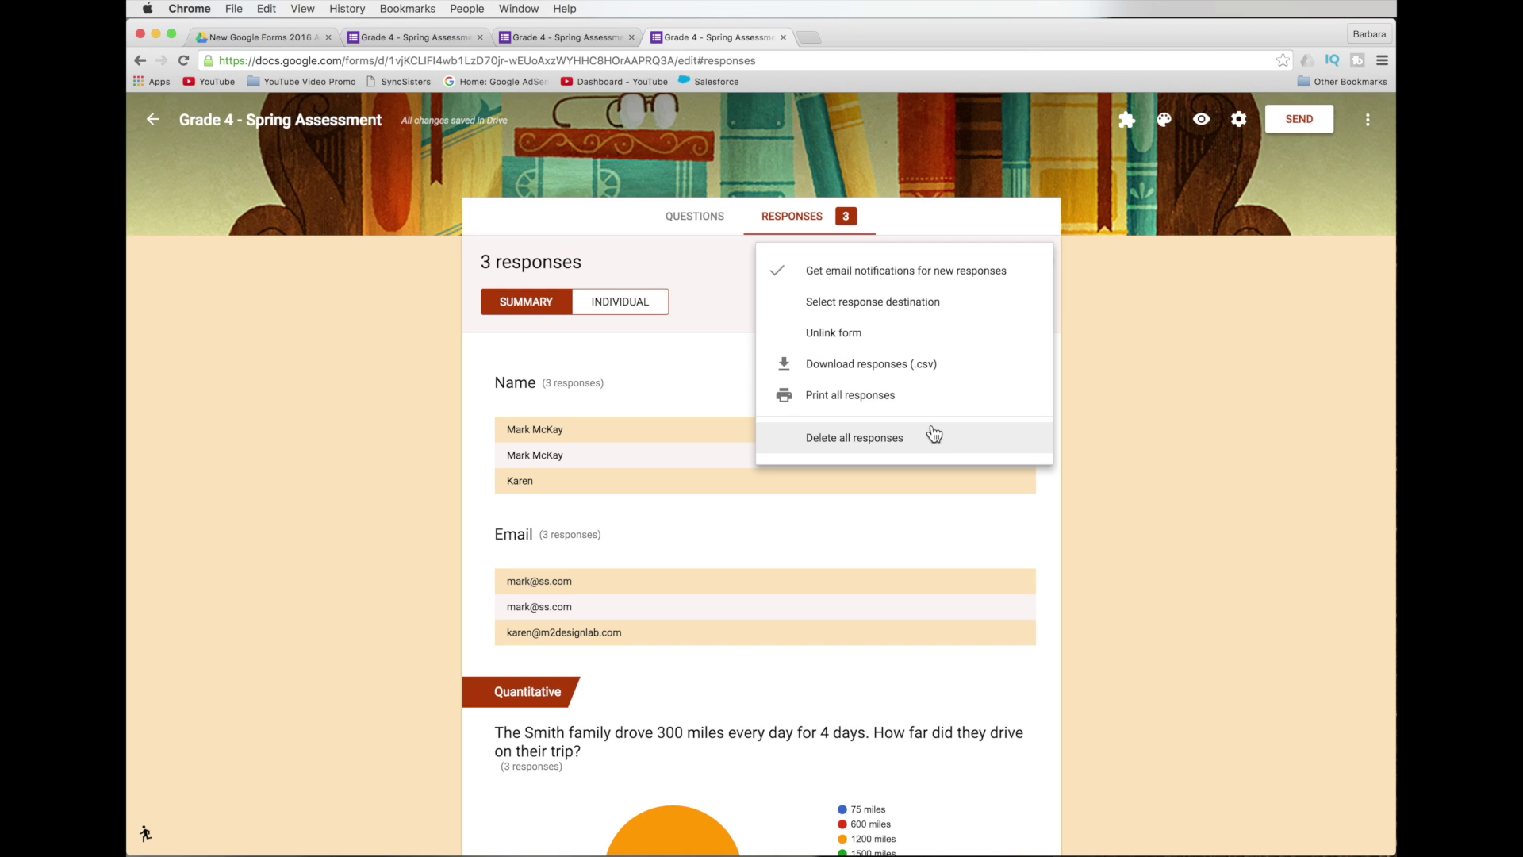
click(1077, 392)
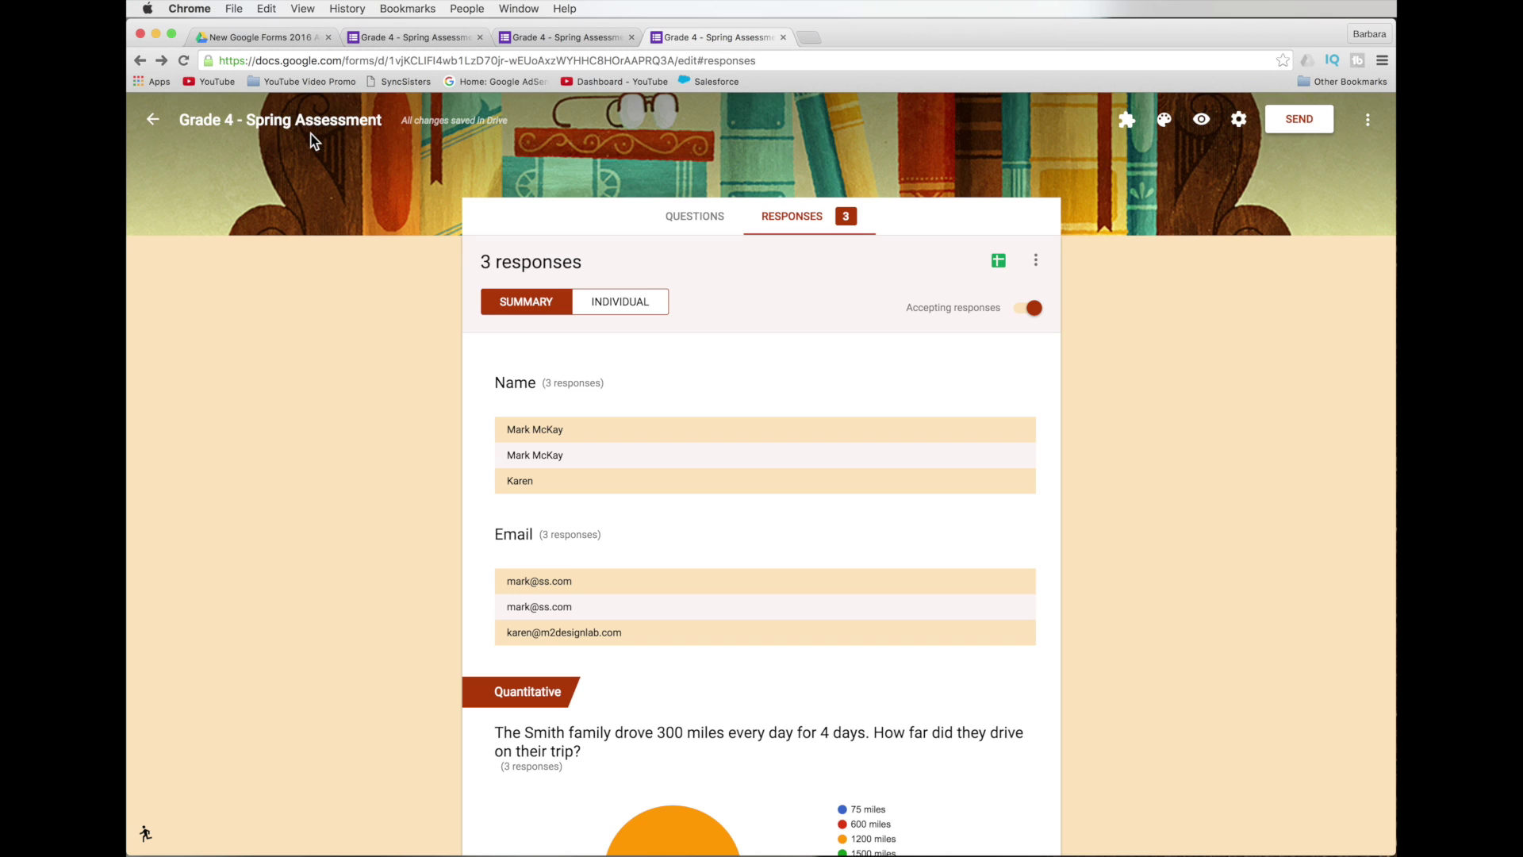
From Forms home, open the template gallery and start a Course Evaluation form.
click(153, 121)
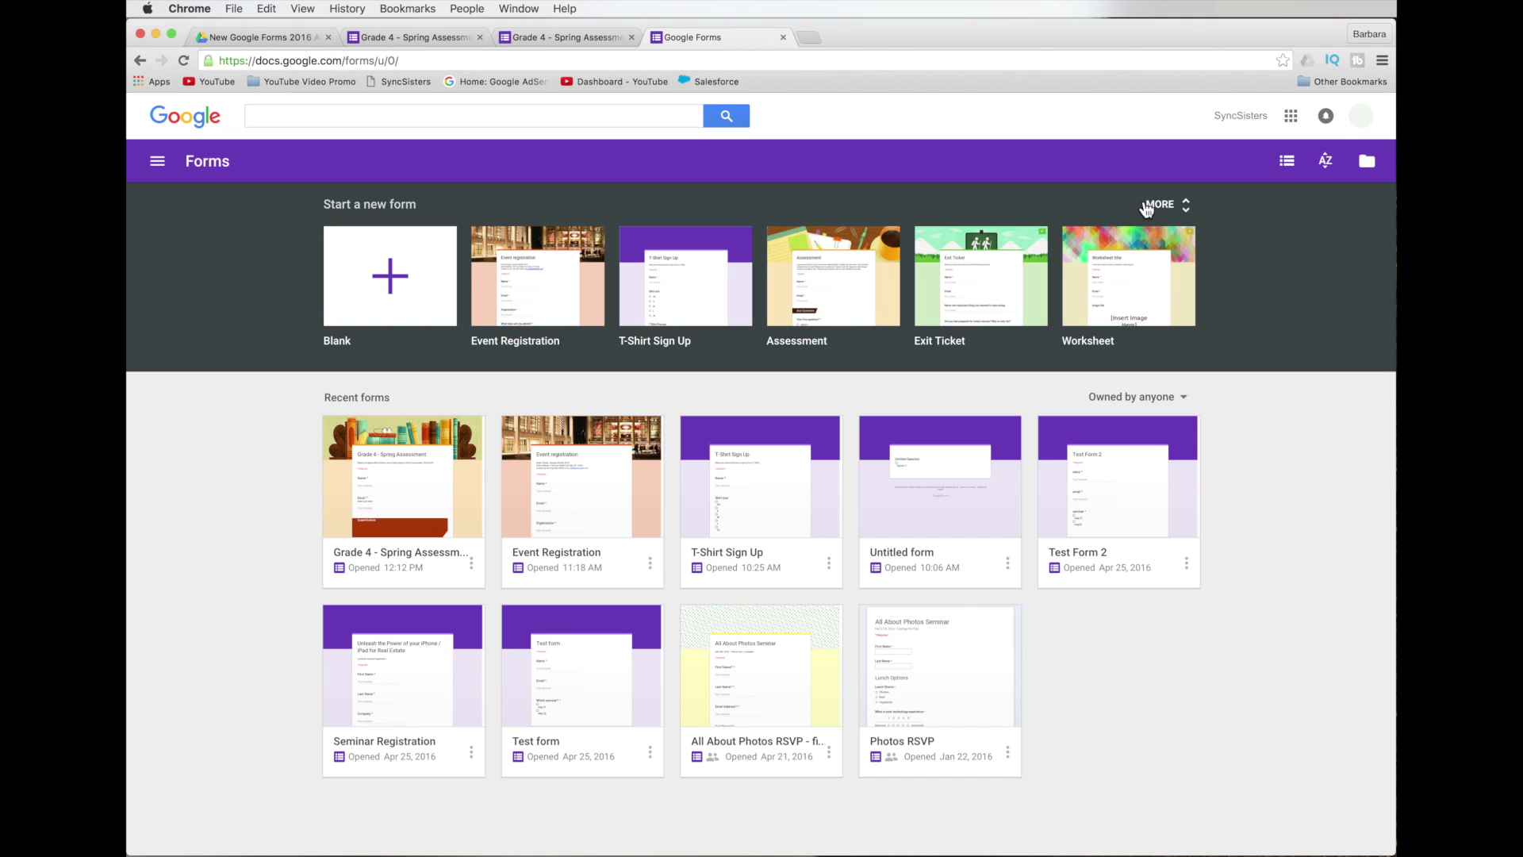
click(1185, 206)
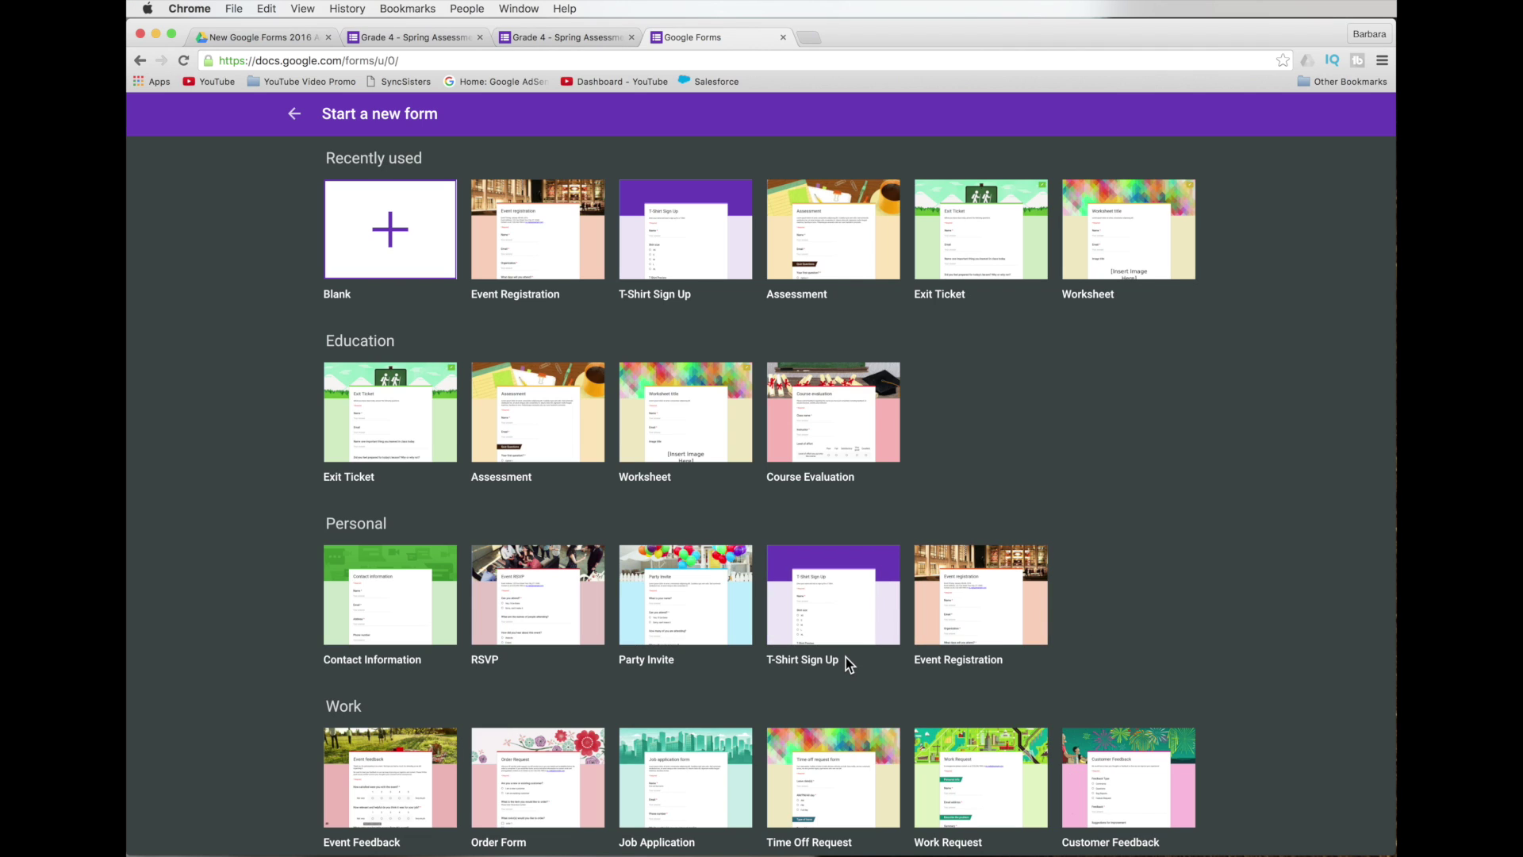
scroll(846, 657, down, 1)
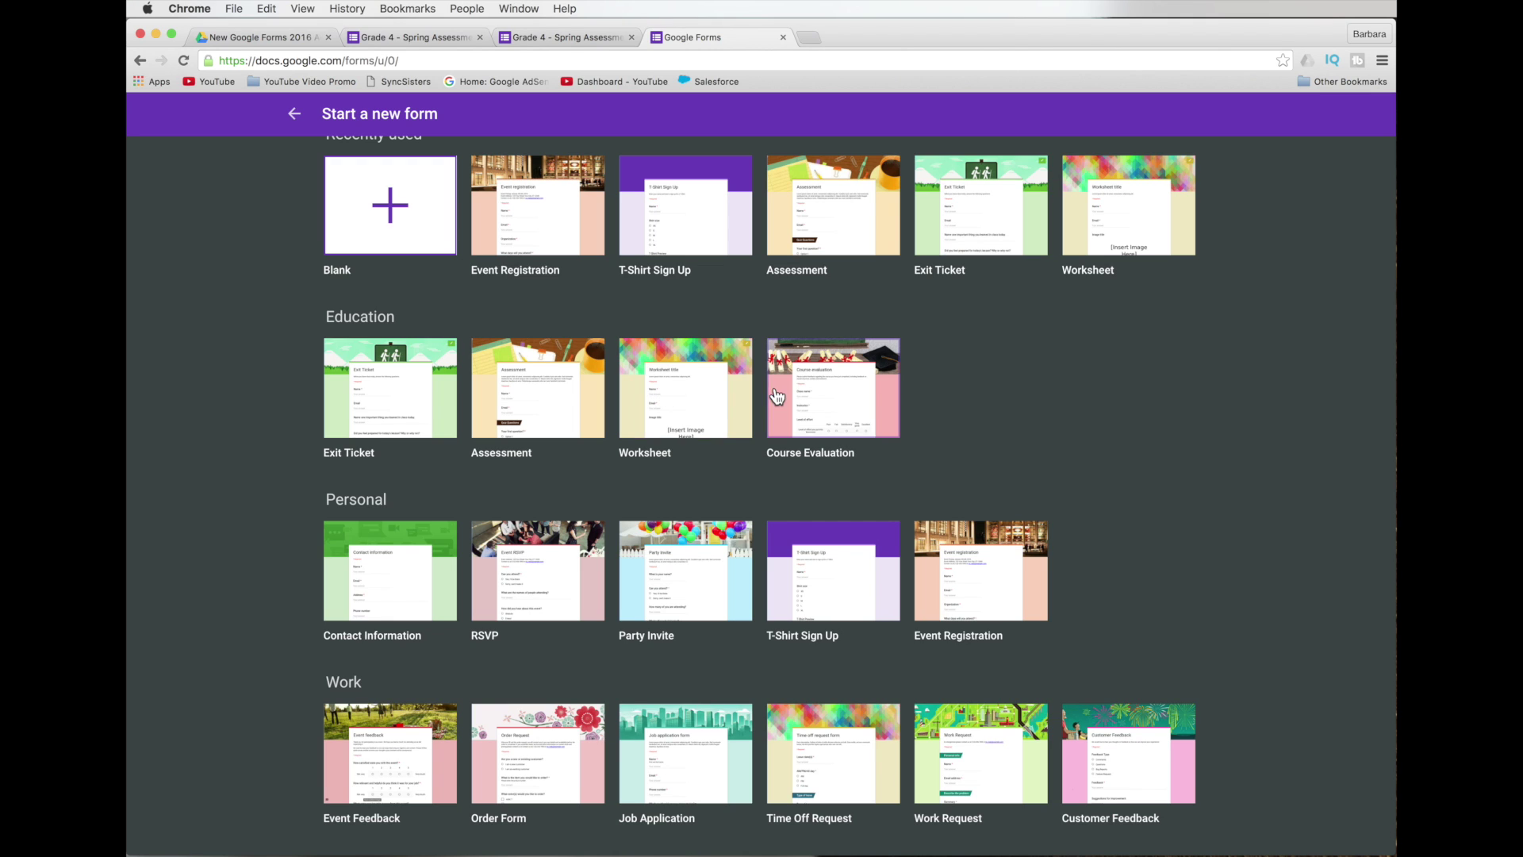
click(834, 387)
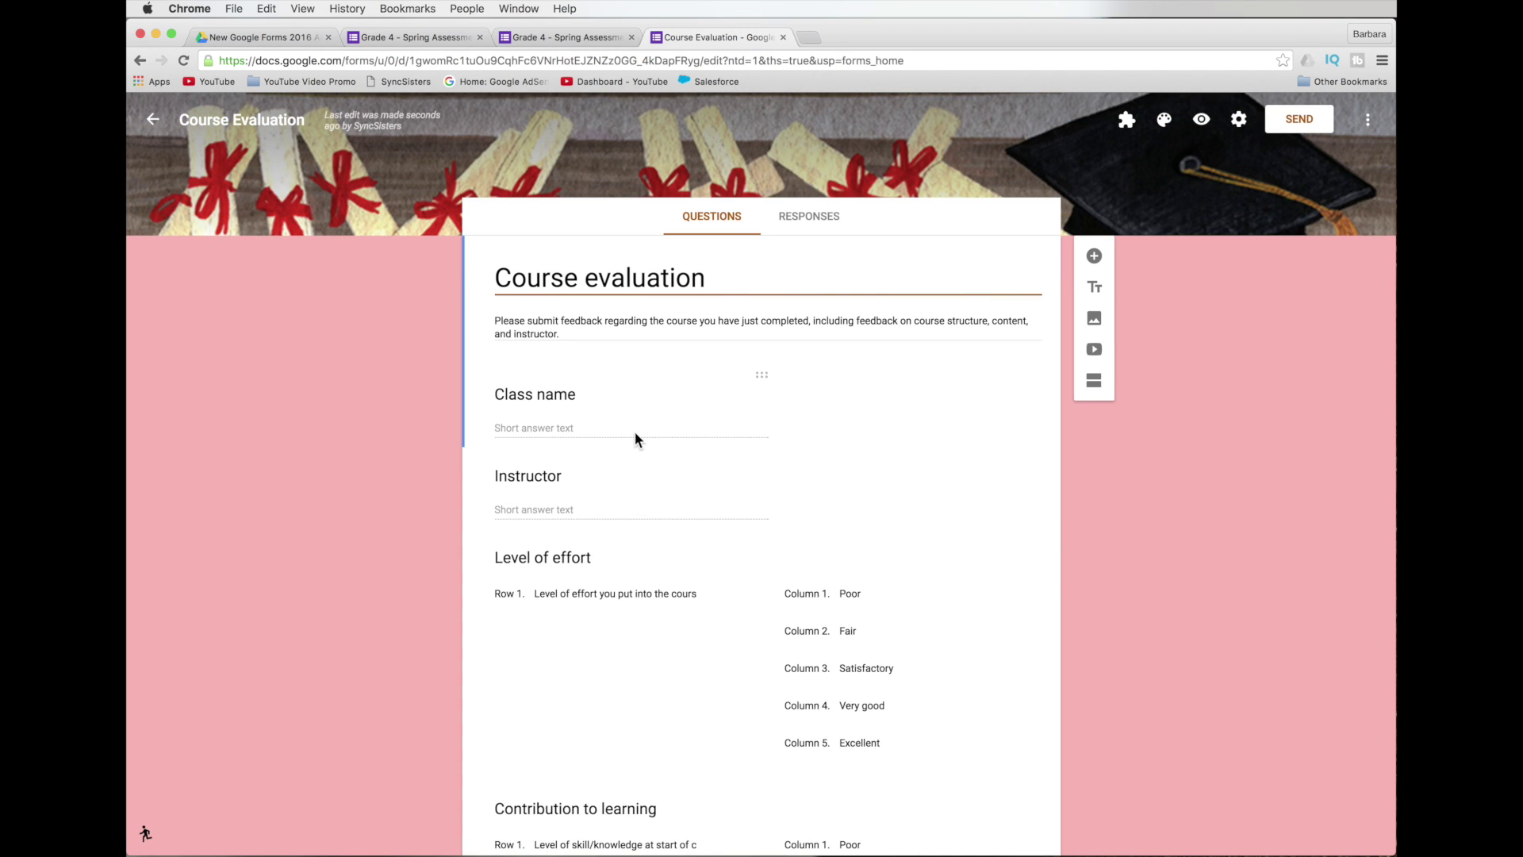
Scroll through the Course Evaluation form, then go back to the Forms home page.
scroll(944, 583, down, 10)
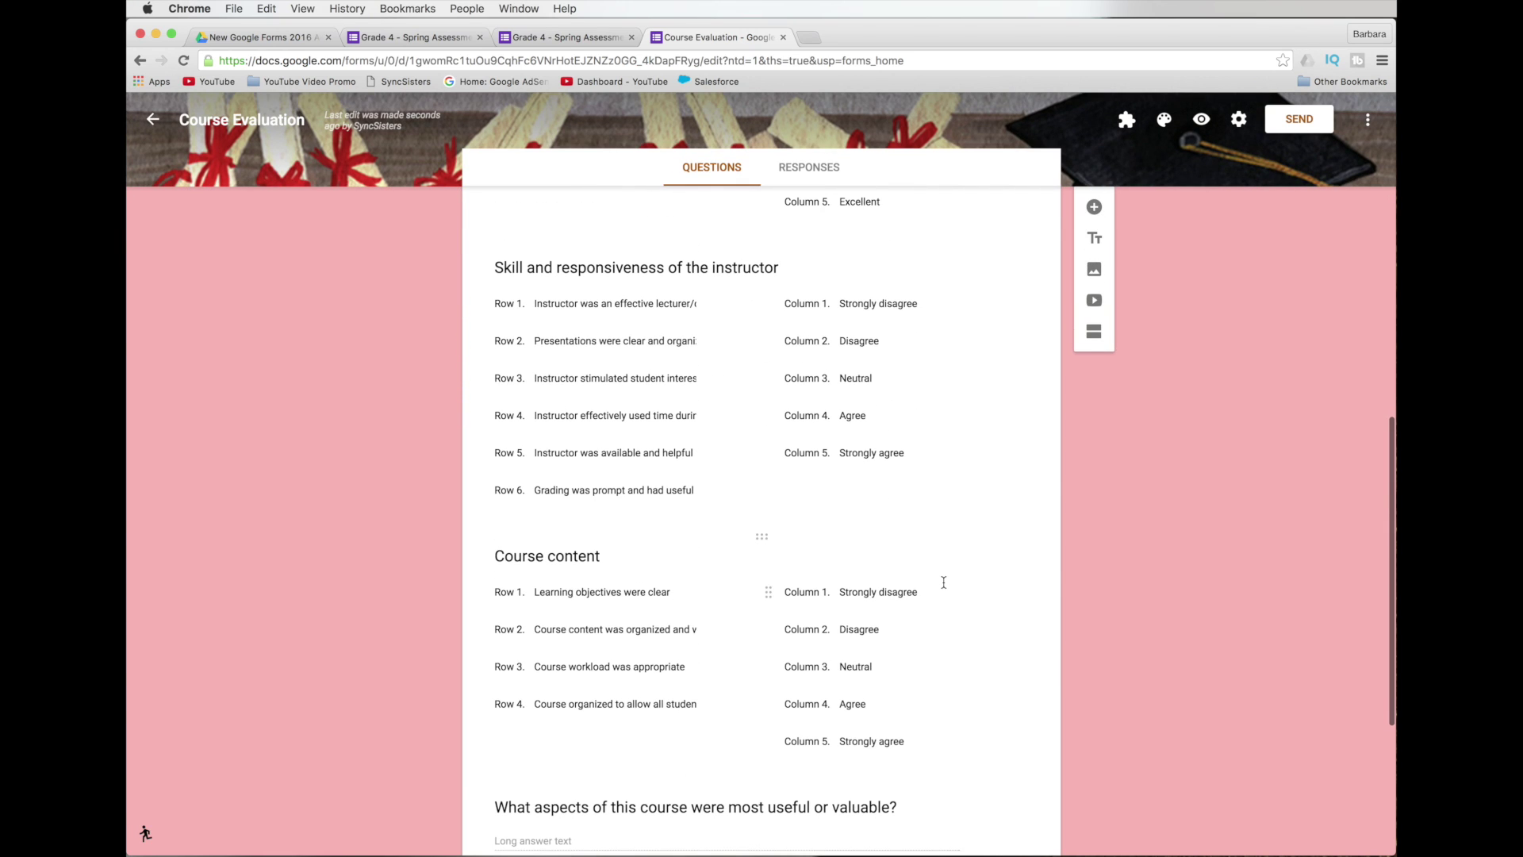
scroll(943, 583, down, 3)
scroll(943, 582, up, 20)
scroll(944, 582, down, 1)
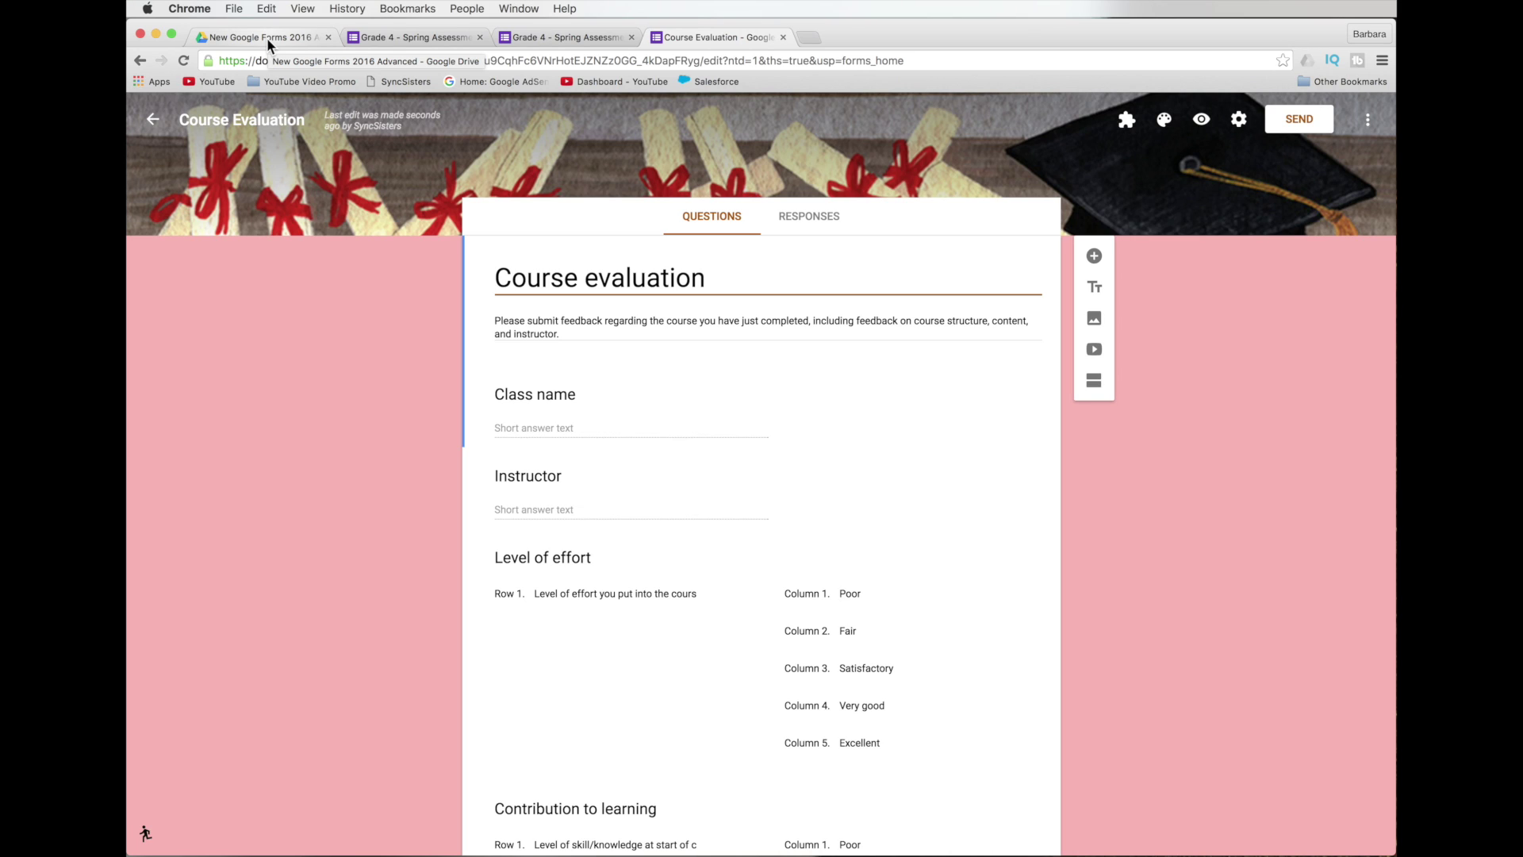
click(271, 121)
double_click(270, 121)
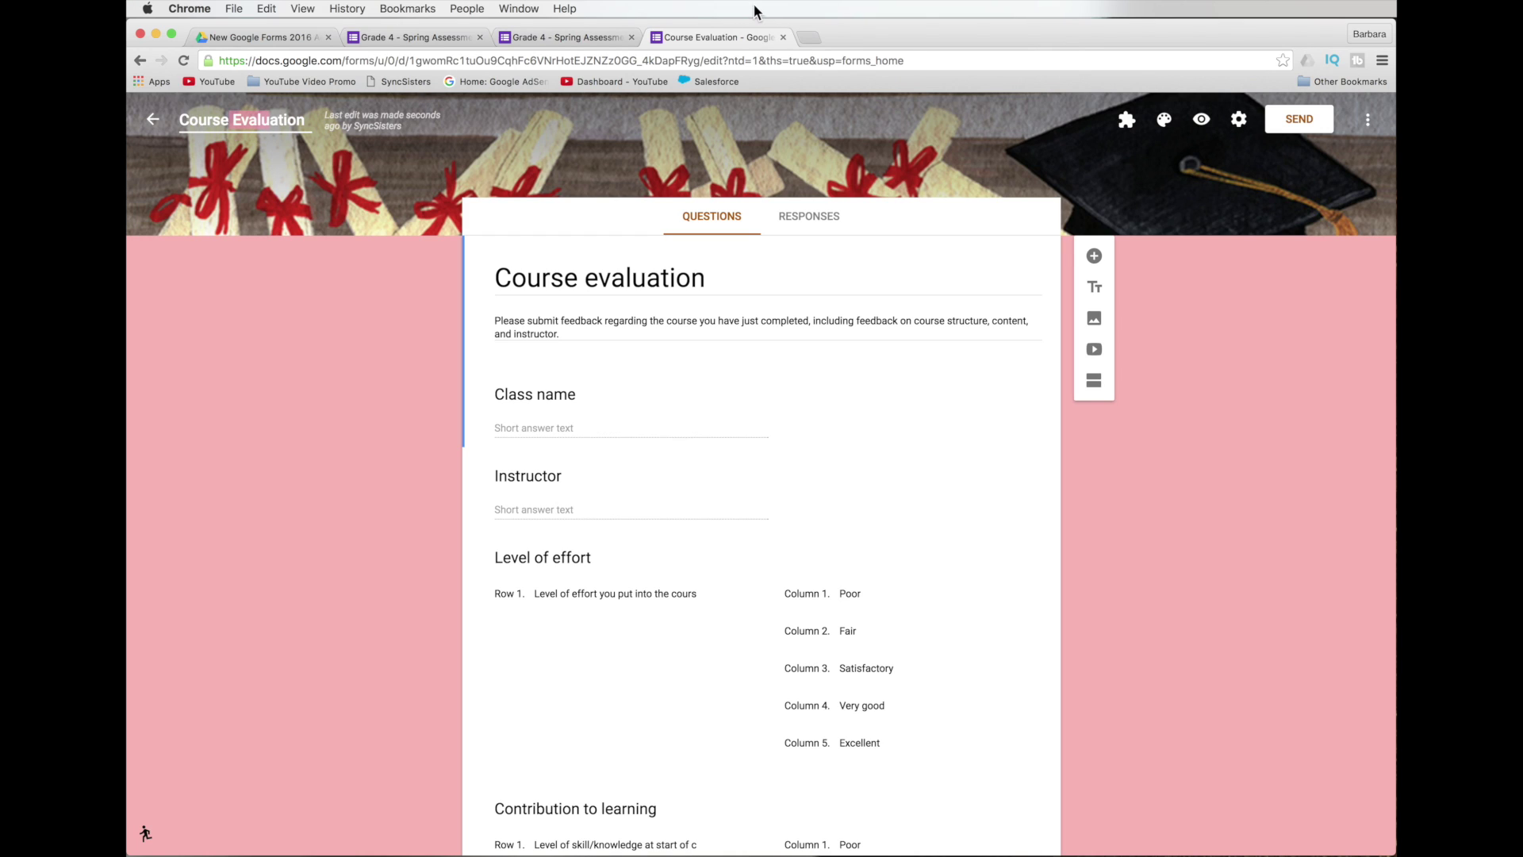
click(156, 123)
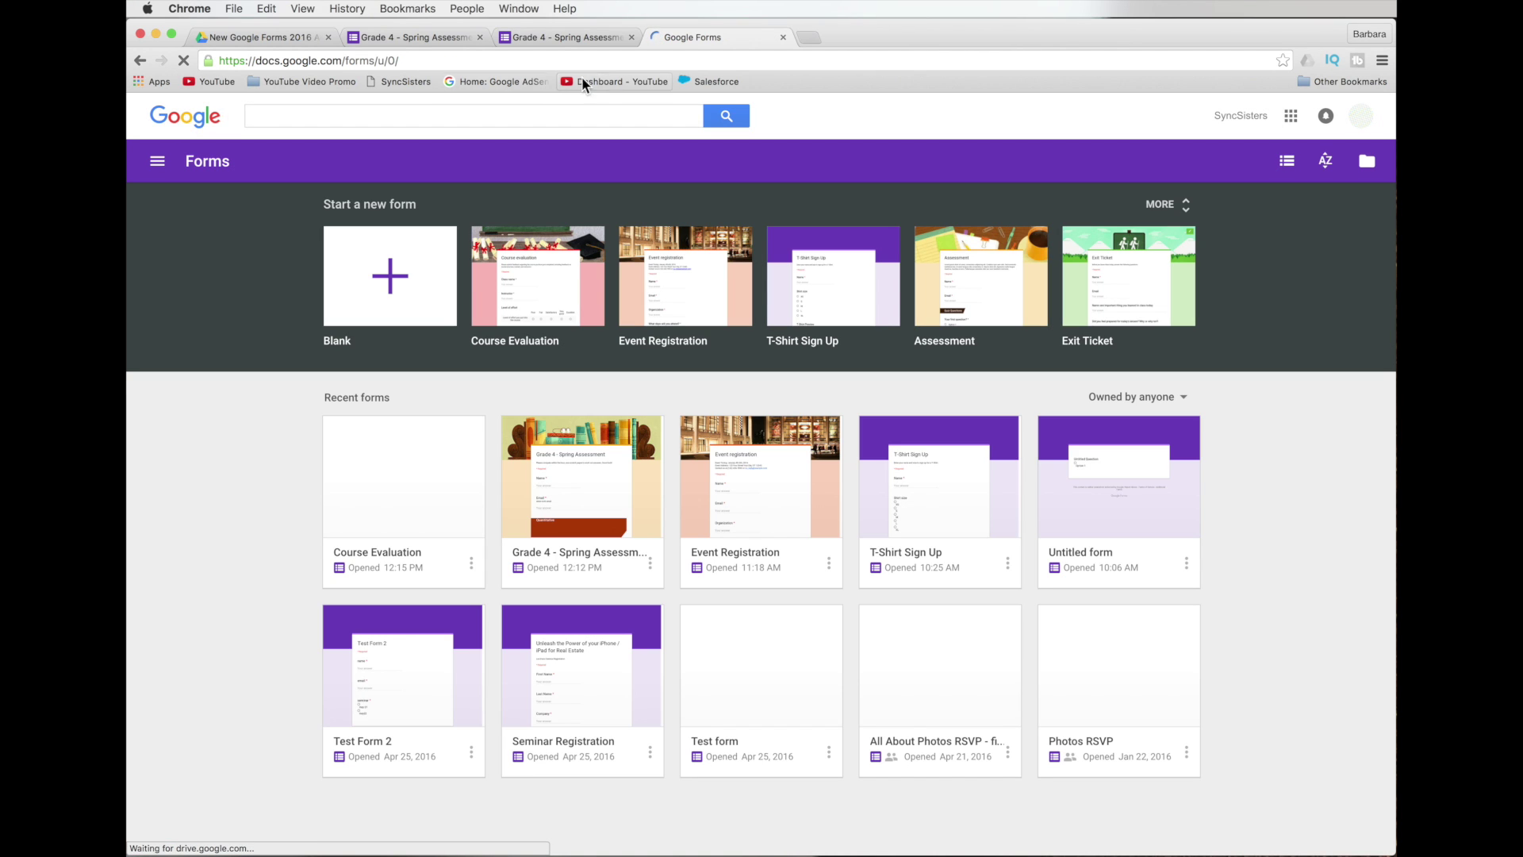
Return to the Grade 4 - Spring Assessment editor and look over its Color Palette.
click(783, 37)
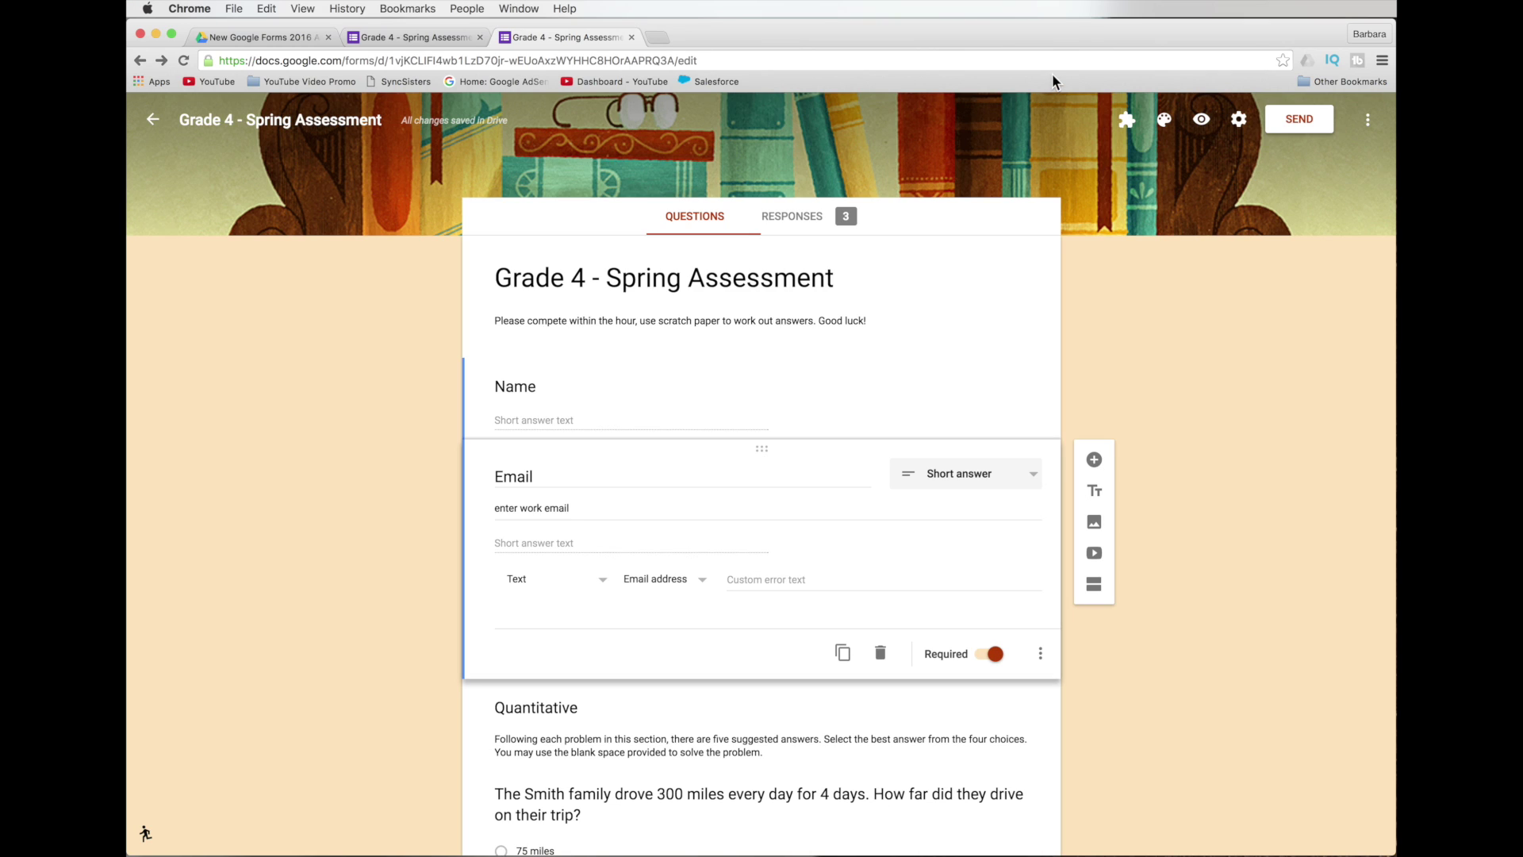
click(1165, 123)
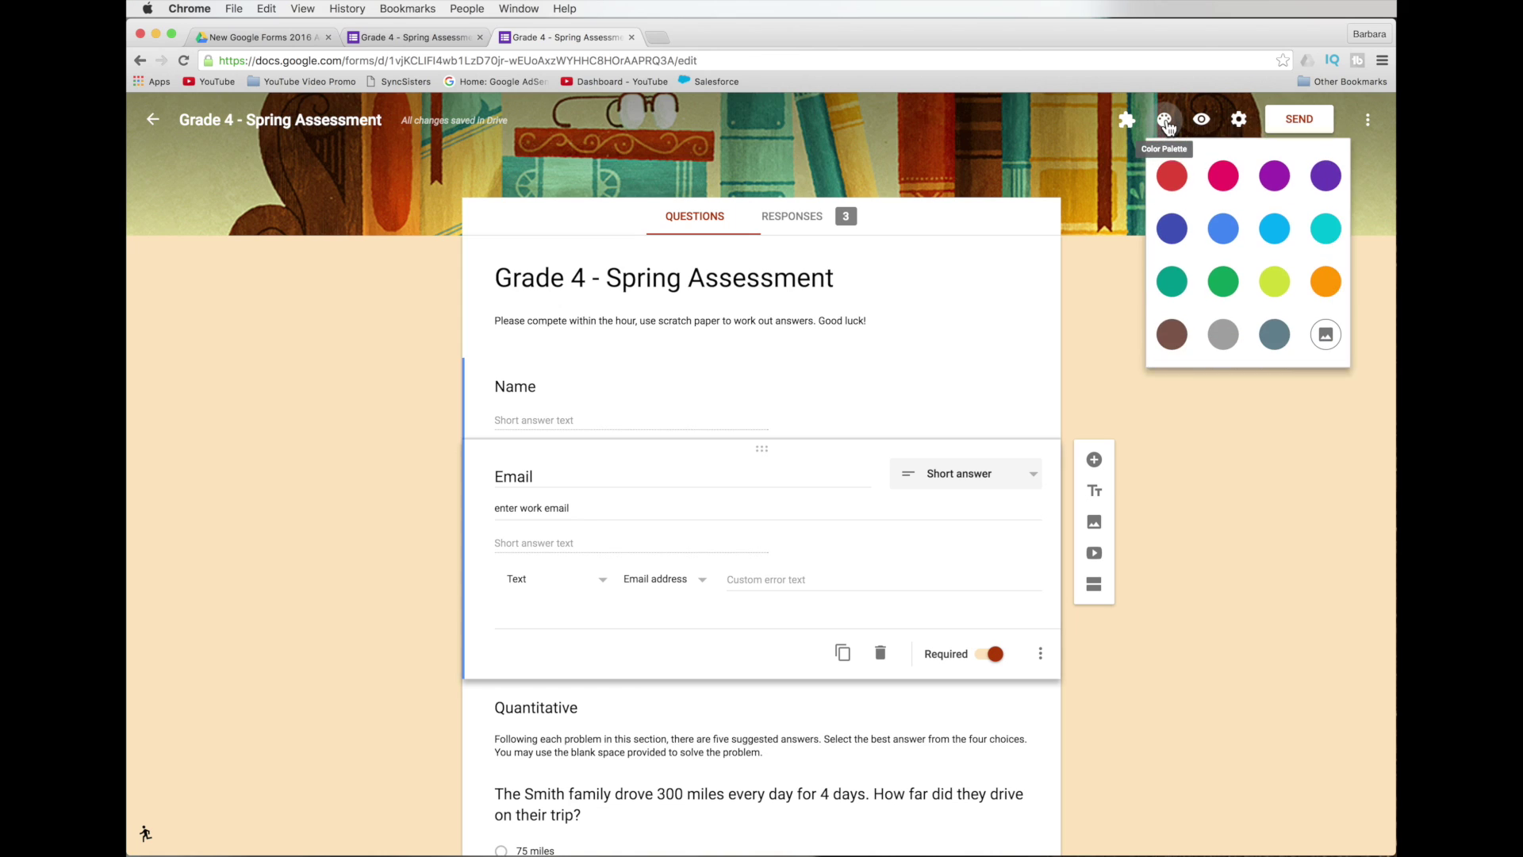
click(1338, 333)
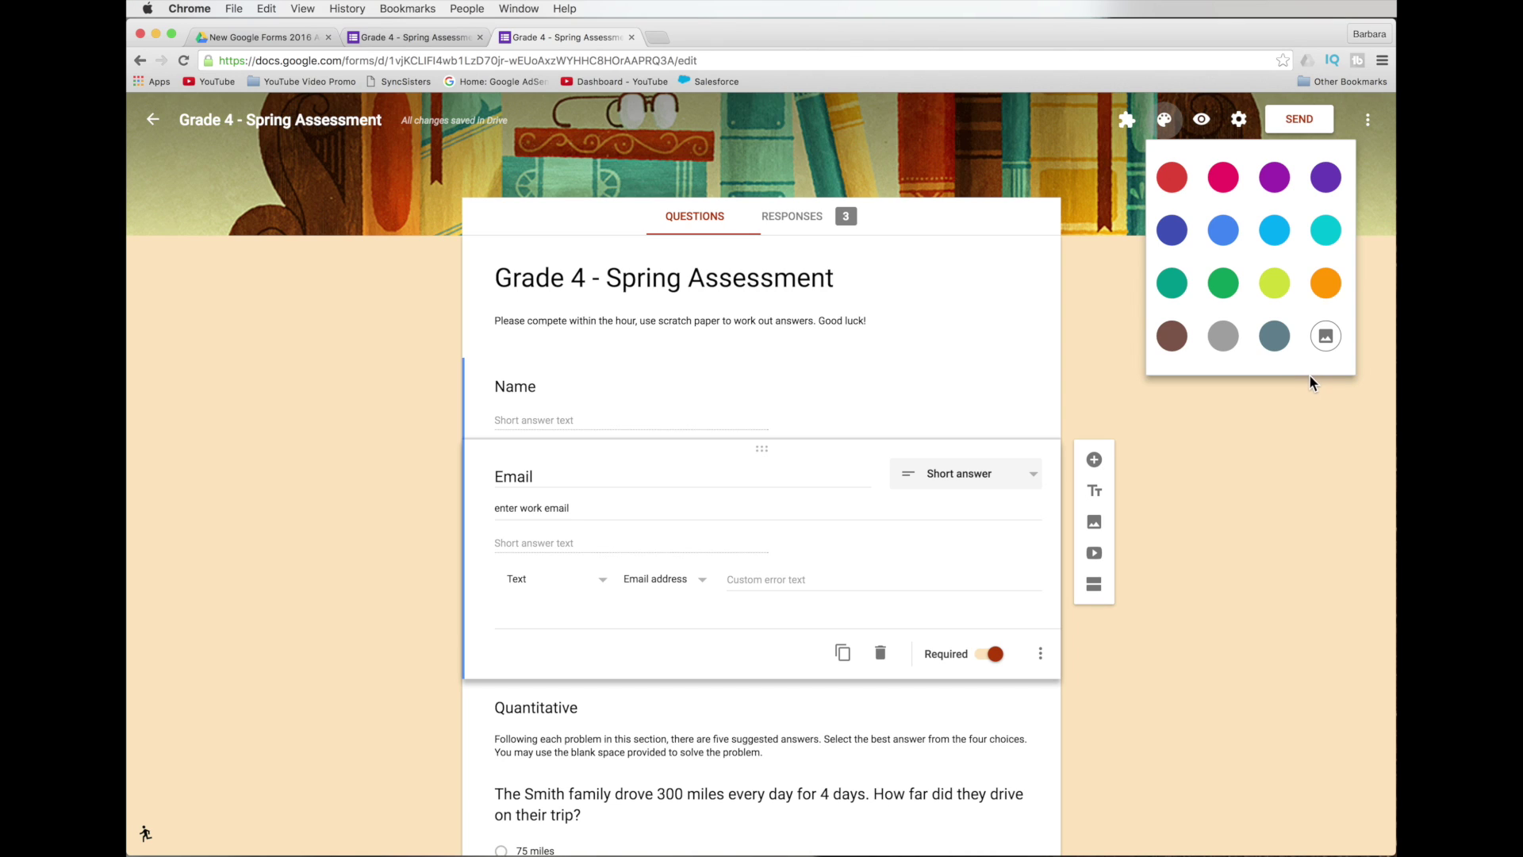
click(1097, 294)
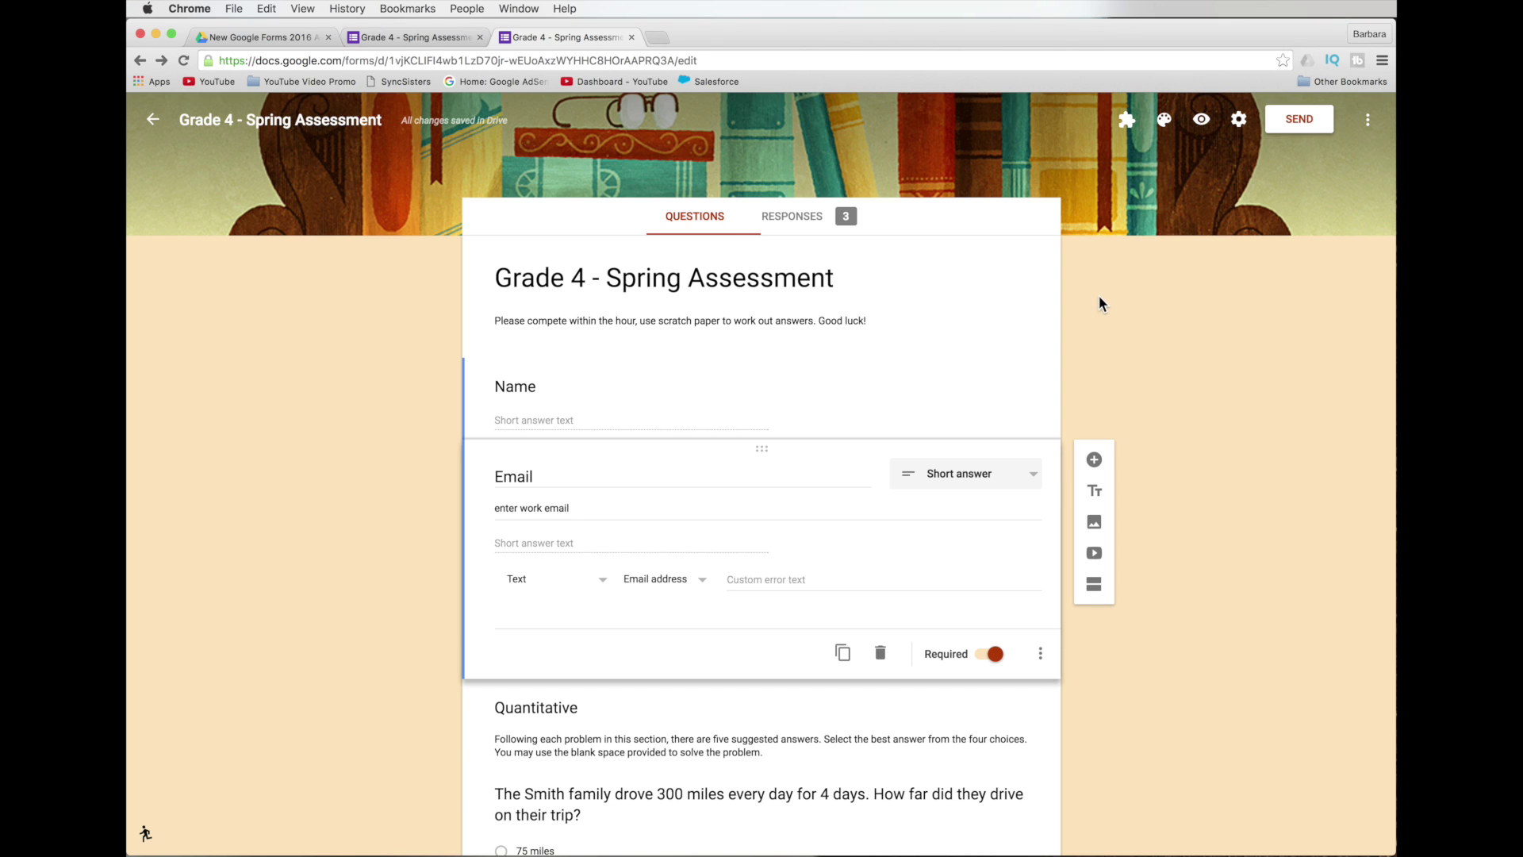
click(988, 305)
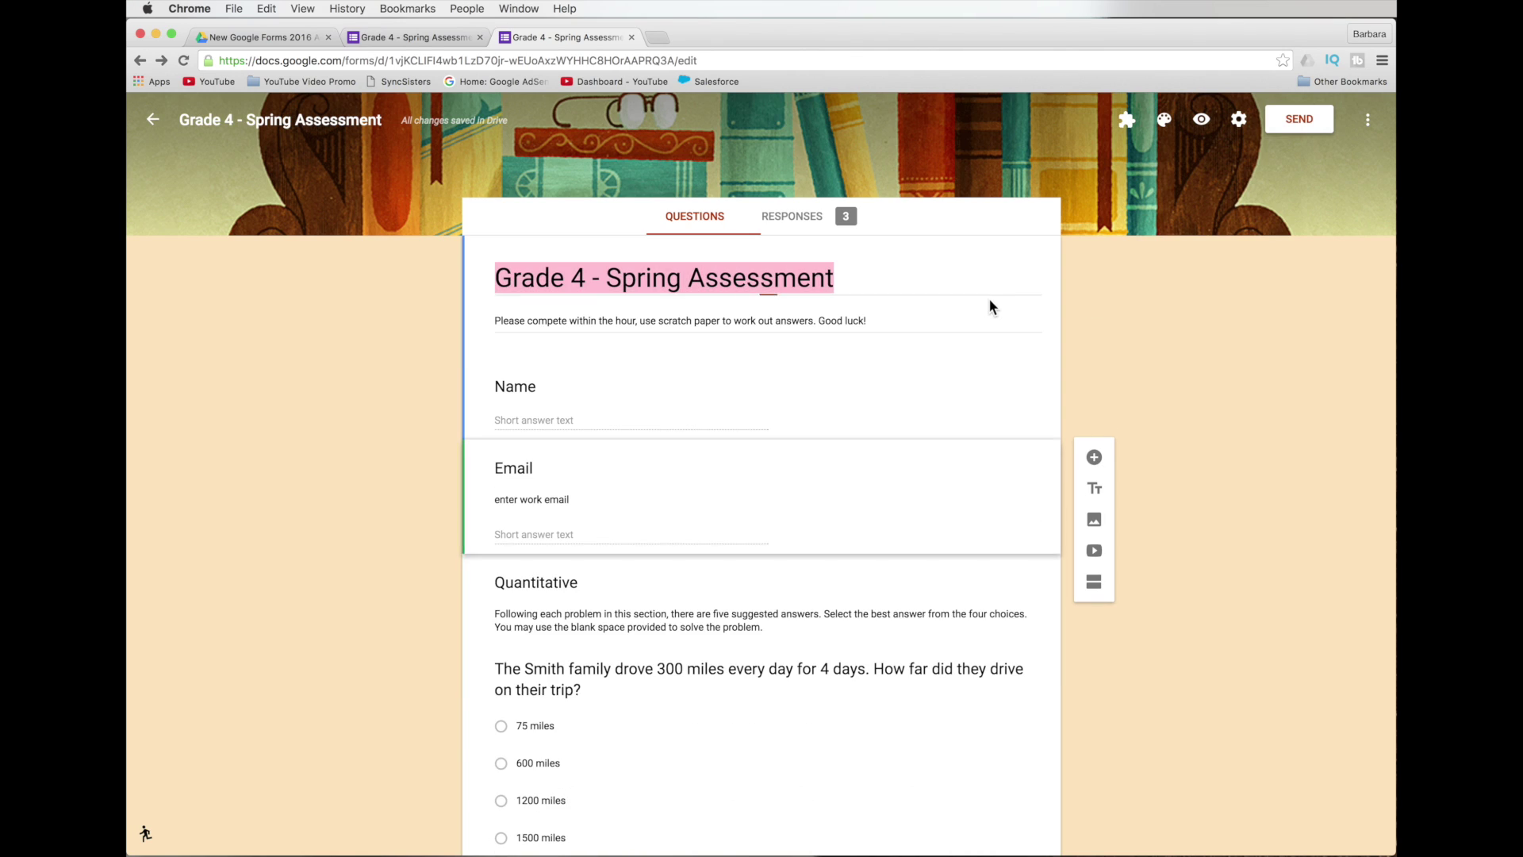
click(937, 216)
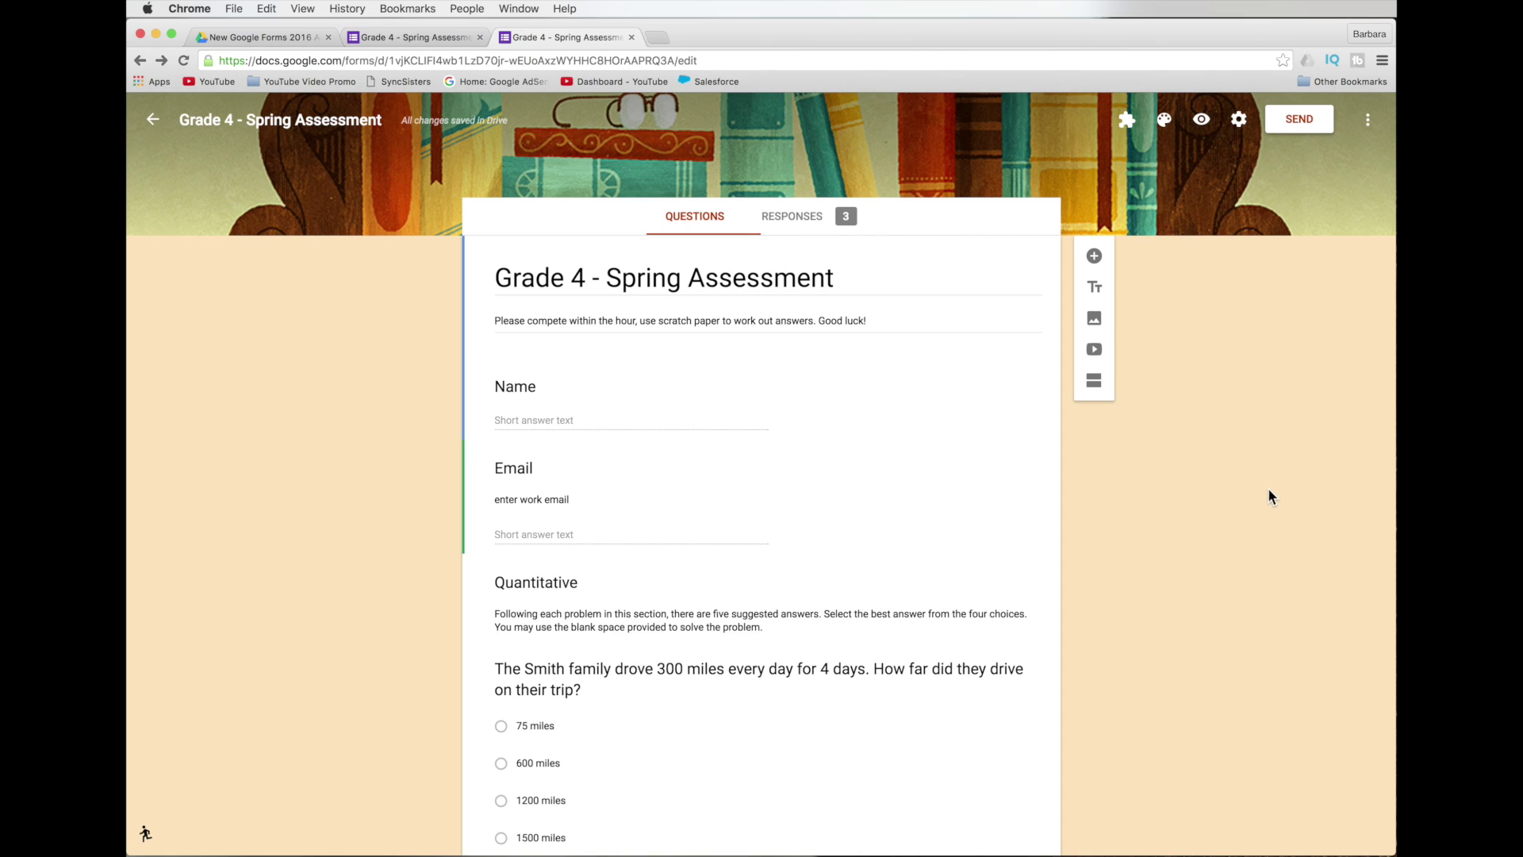
Check the More menu and installed add-ons list, then open More > Add-ons.
click(1368, 125)
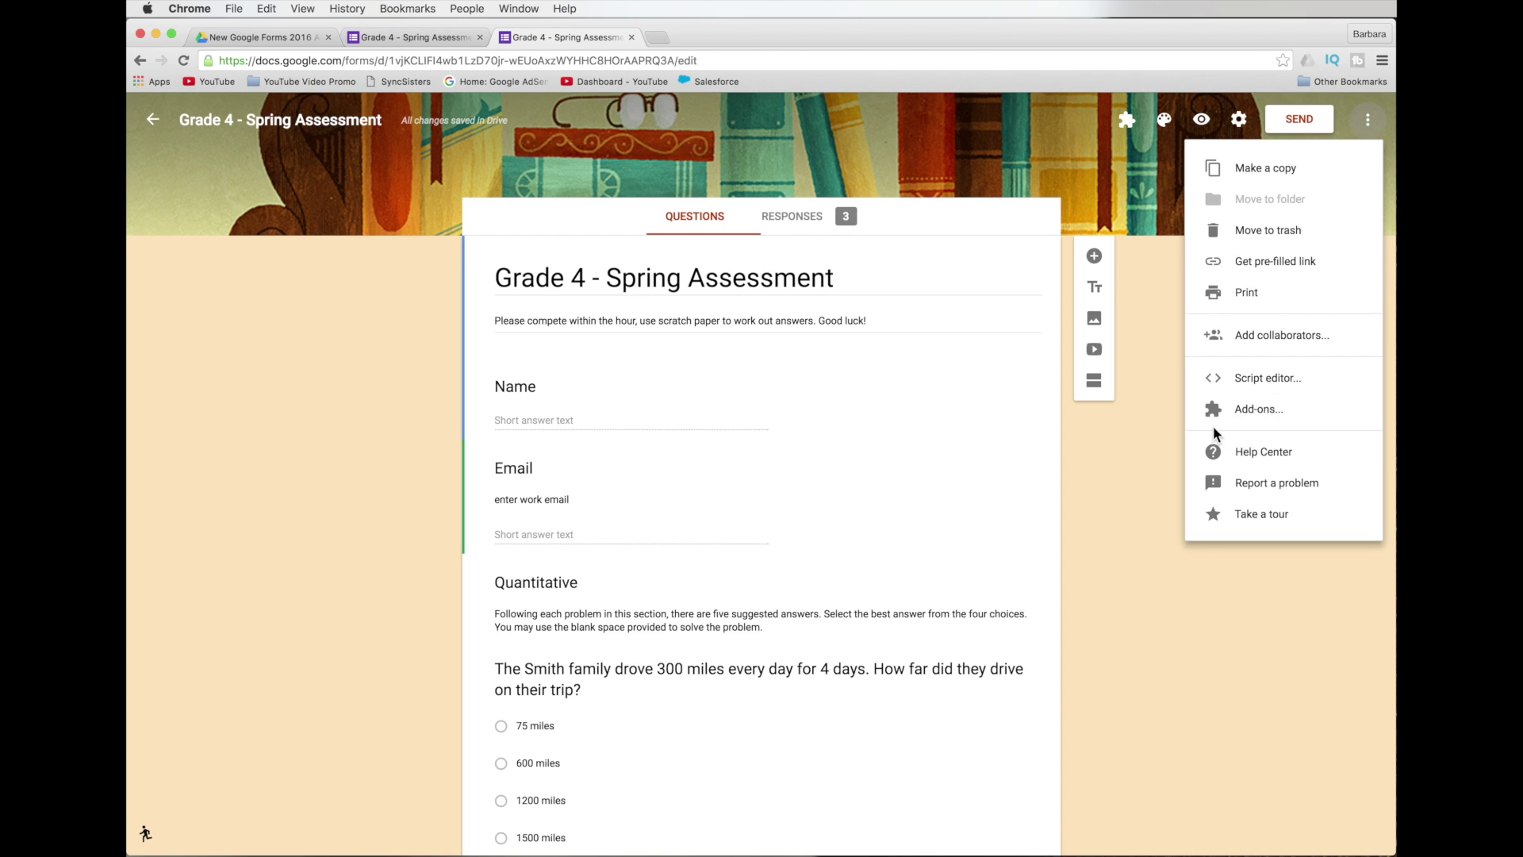
click(1163, 397)
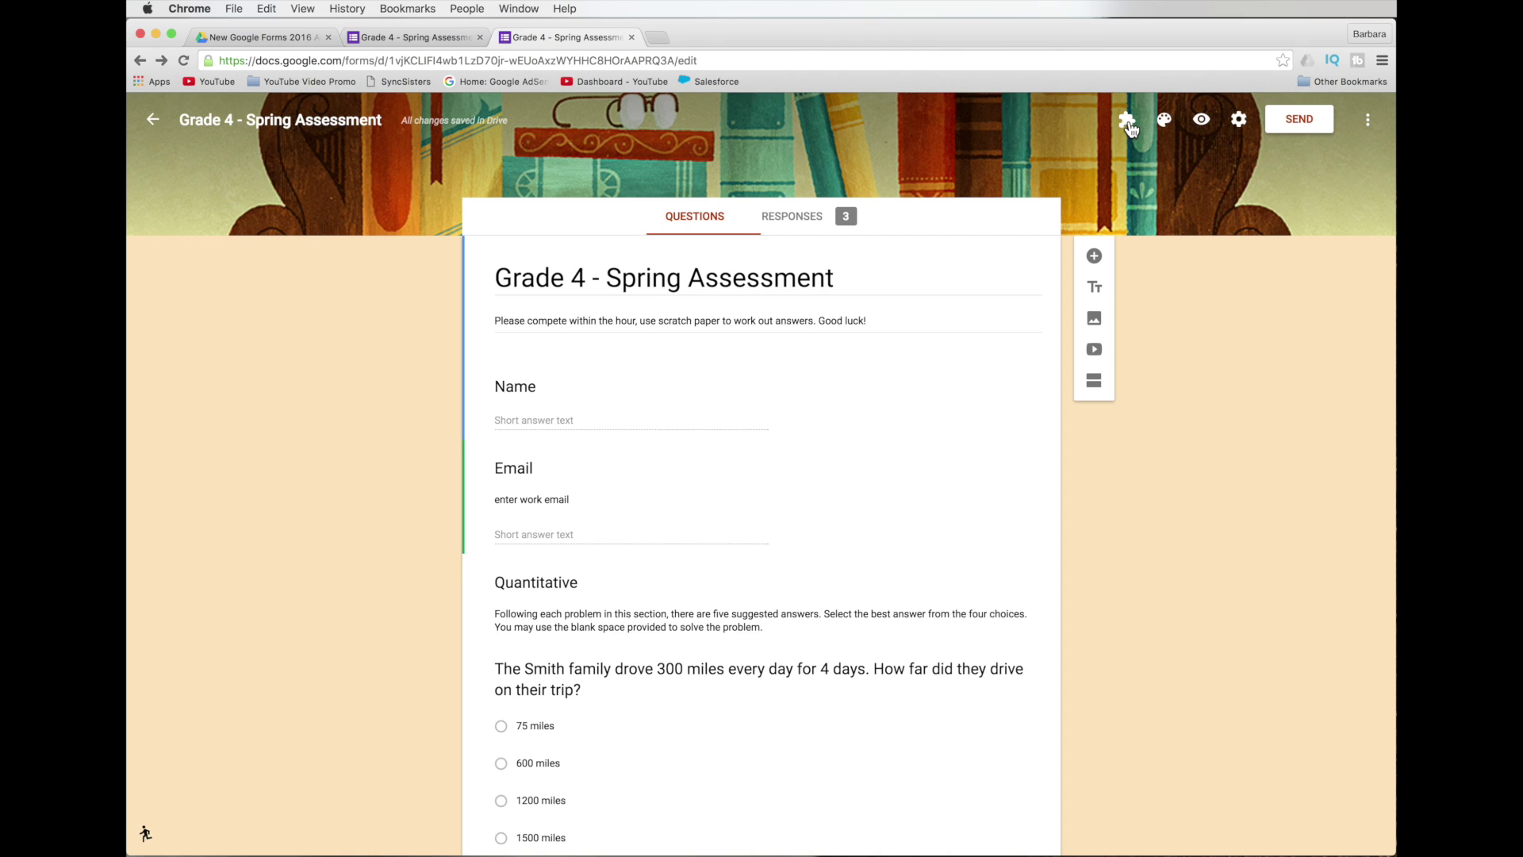
click(1127, 120)
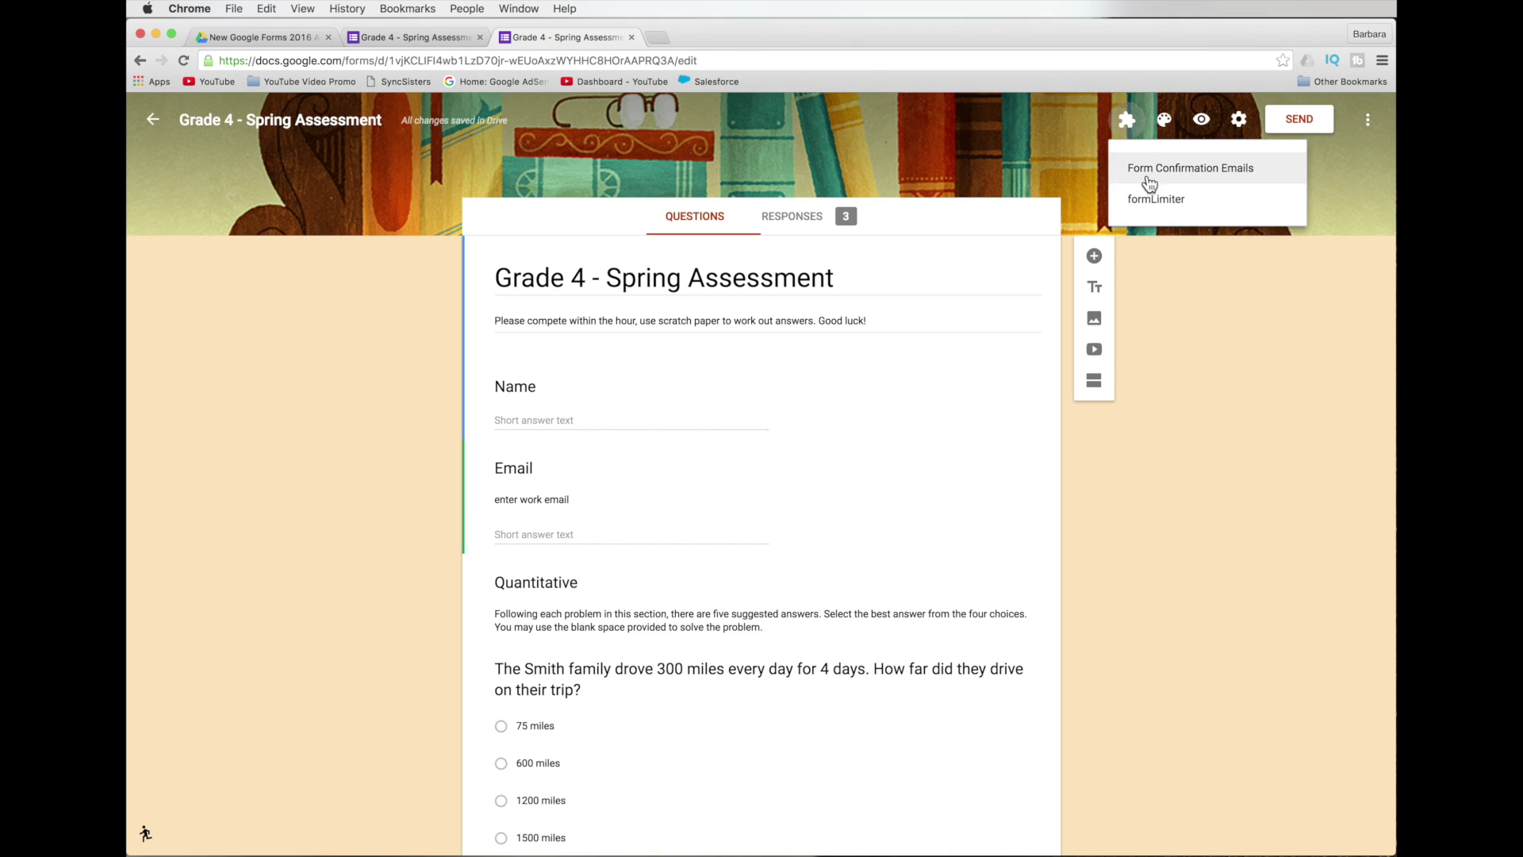
click(1143, 230)
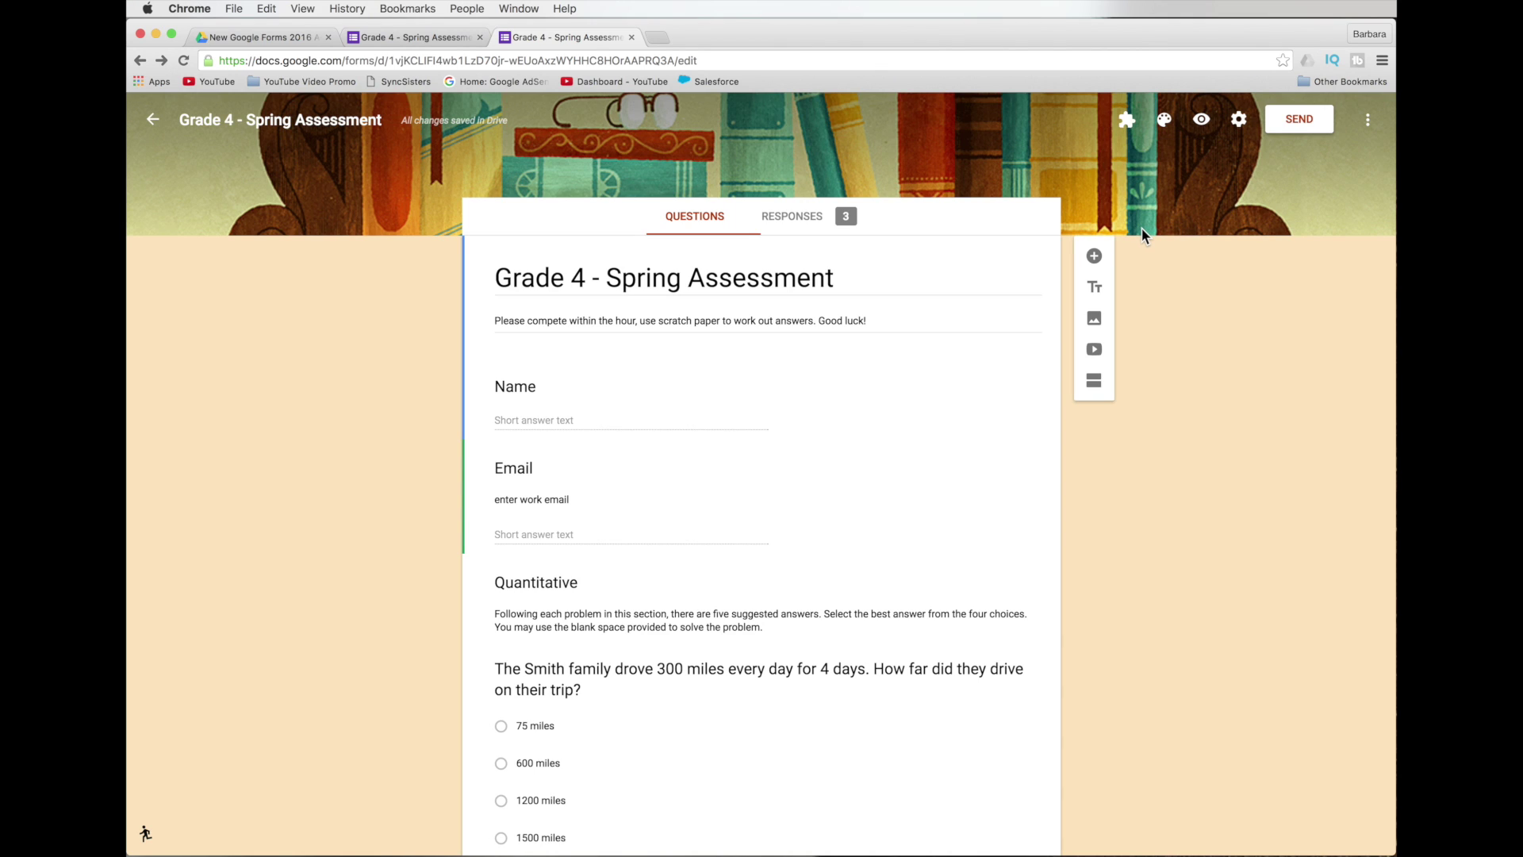
click(1367, 123)
click(1333, 411)
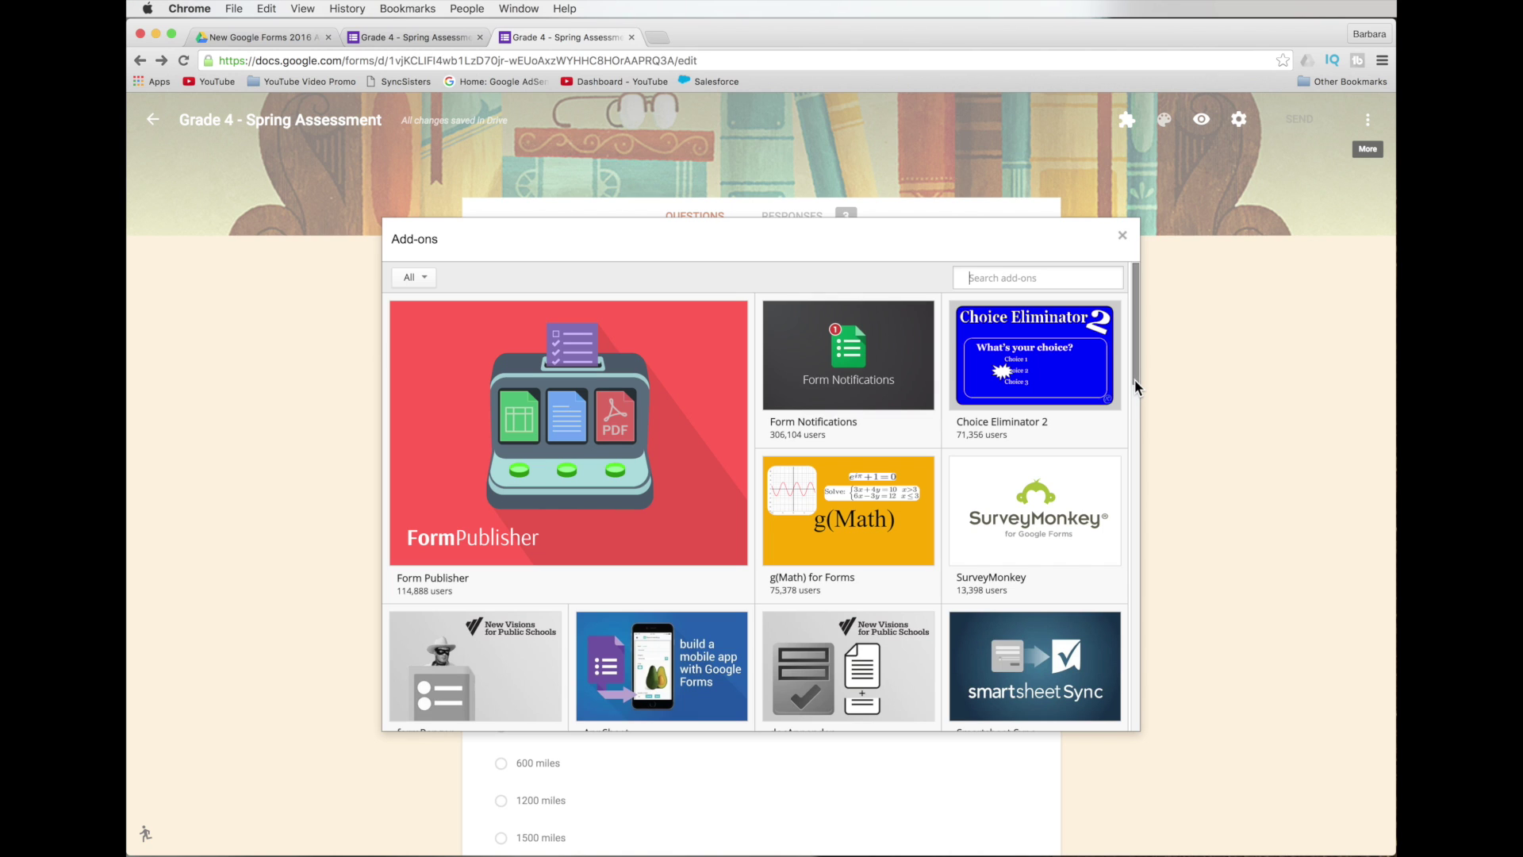
Find Form Notifications in the add-ons gallery and install it with + FREE.
drag(1136, 387, 1103, 383)
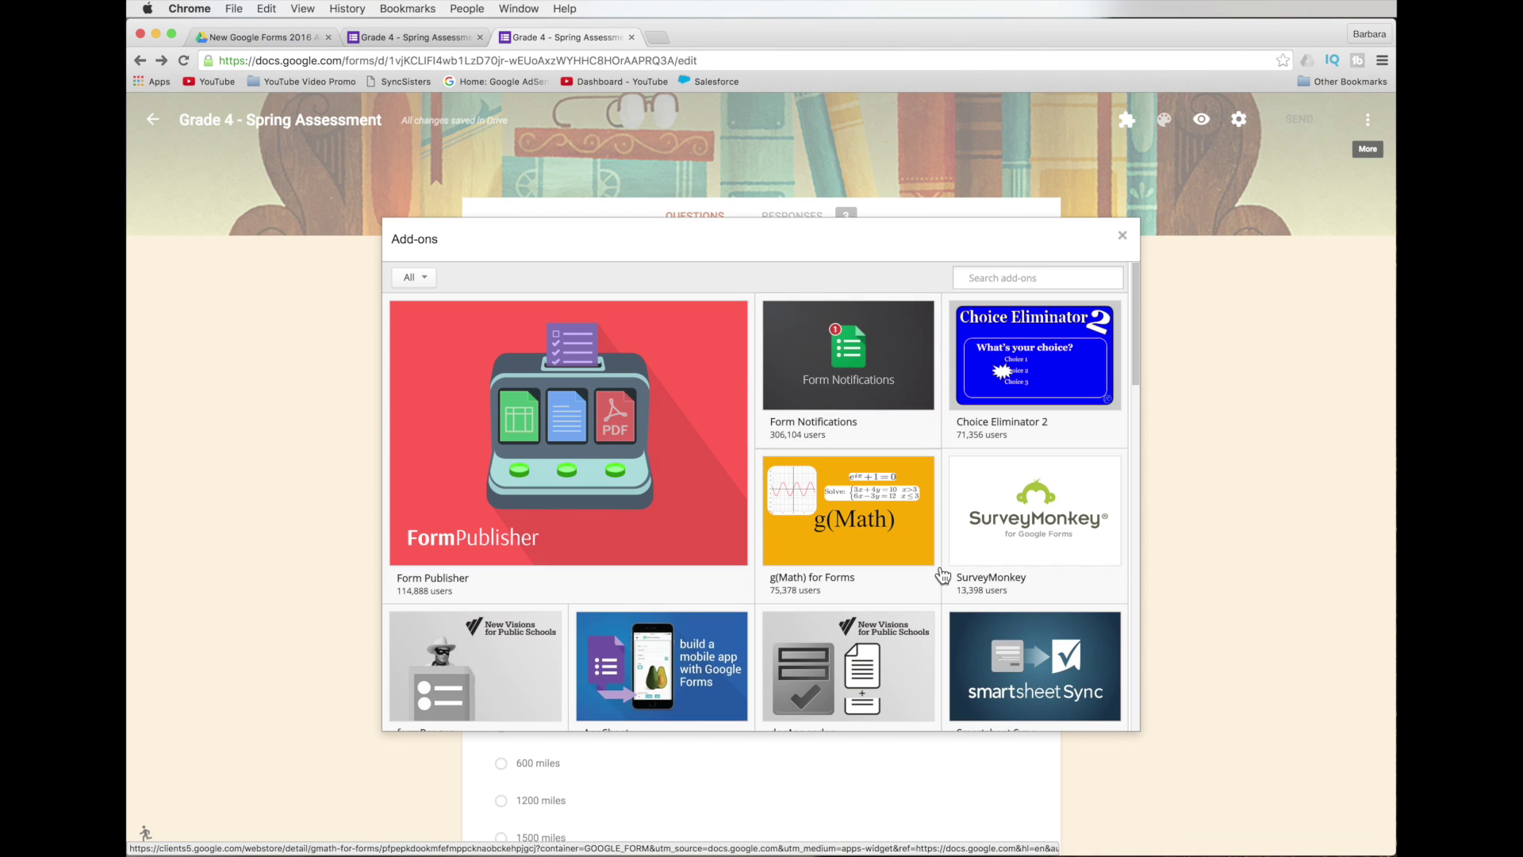
scroll(936, 569, down, 2)
scroll(900, 561, down, 2)
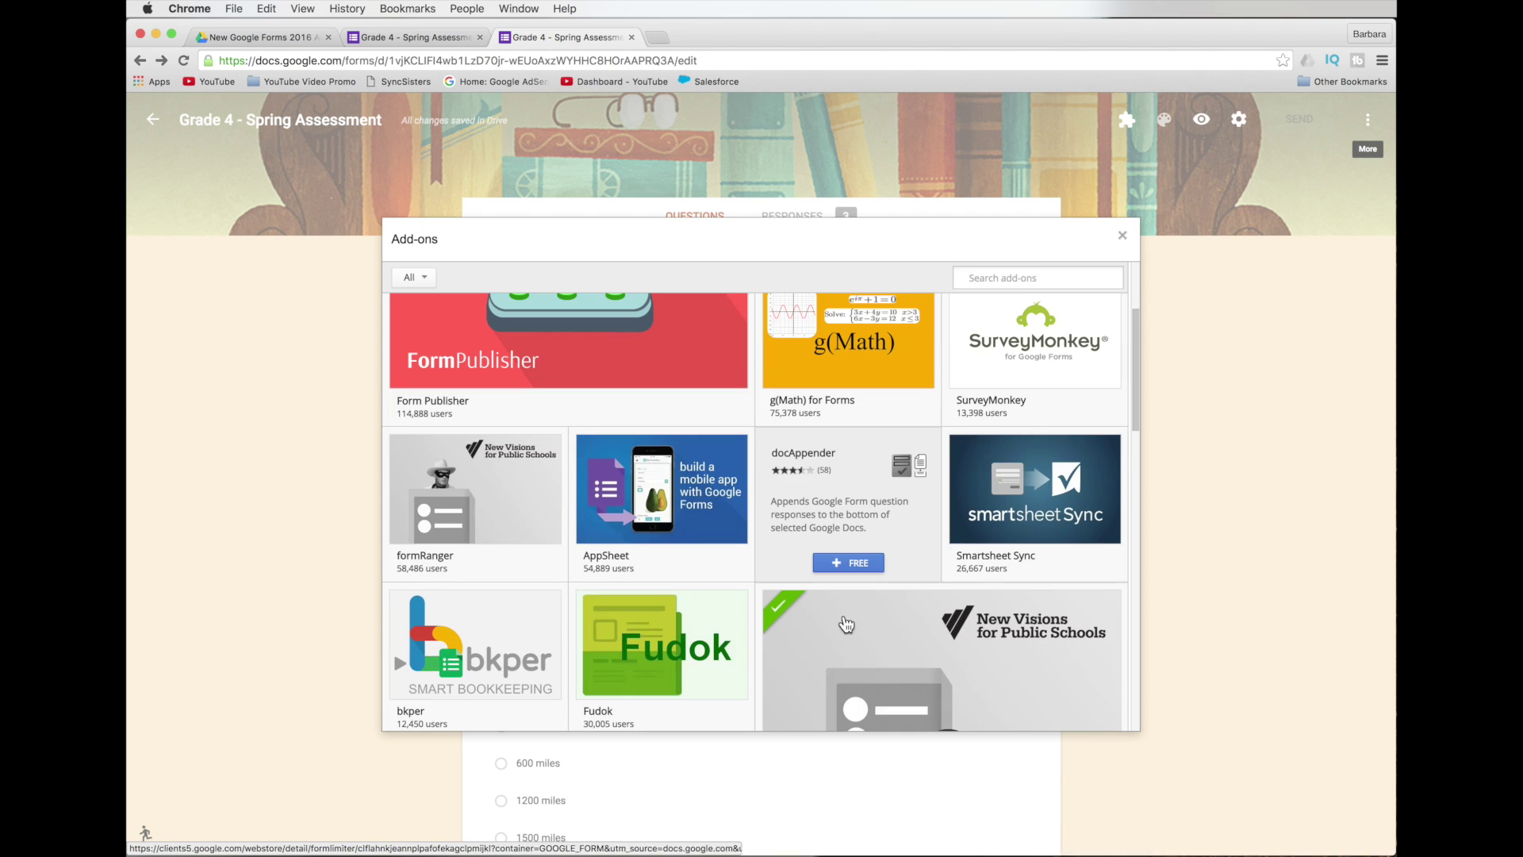
scroll(803, 631, down, 3)
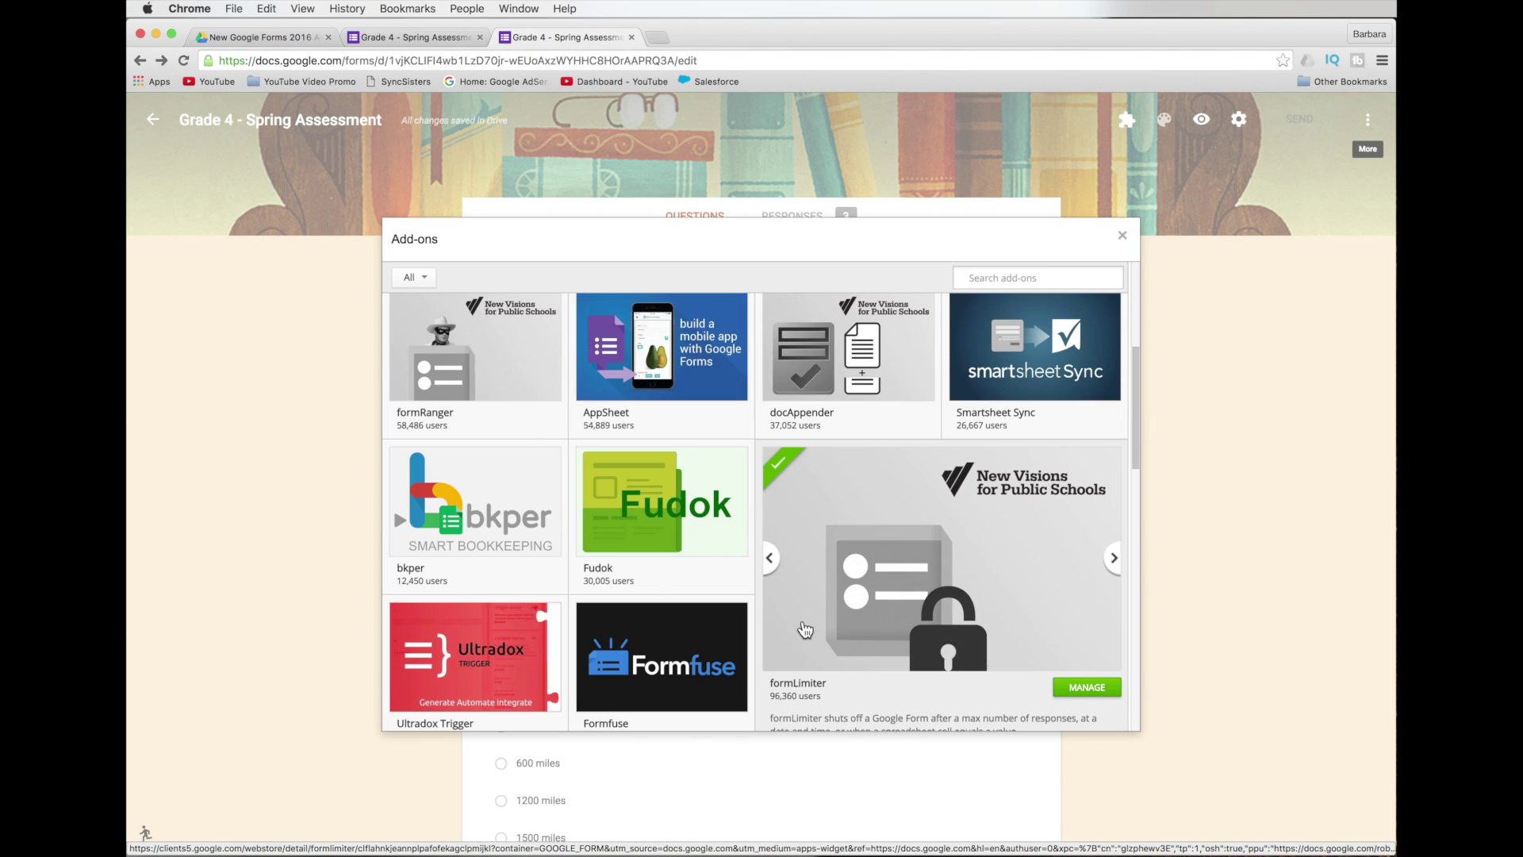
scroll(806, 630, up, 7)
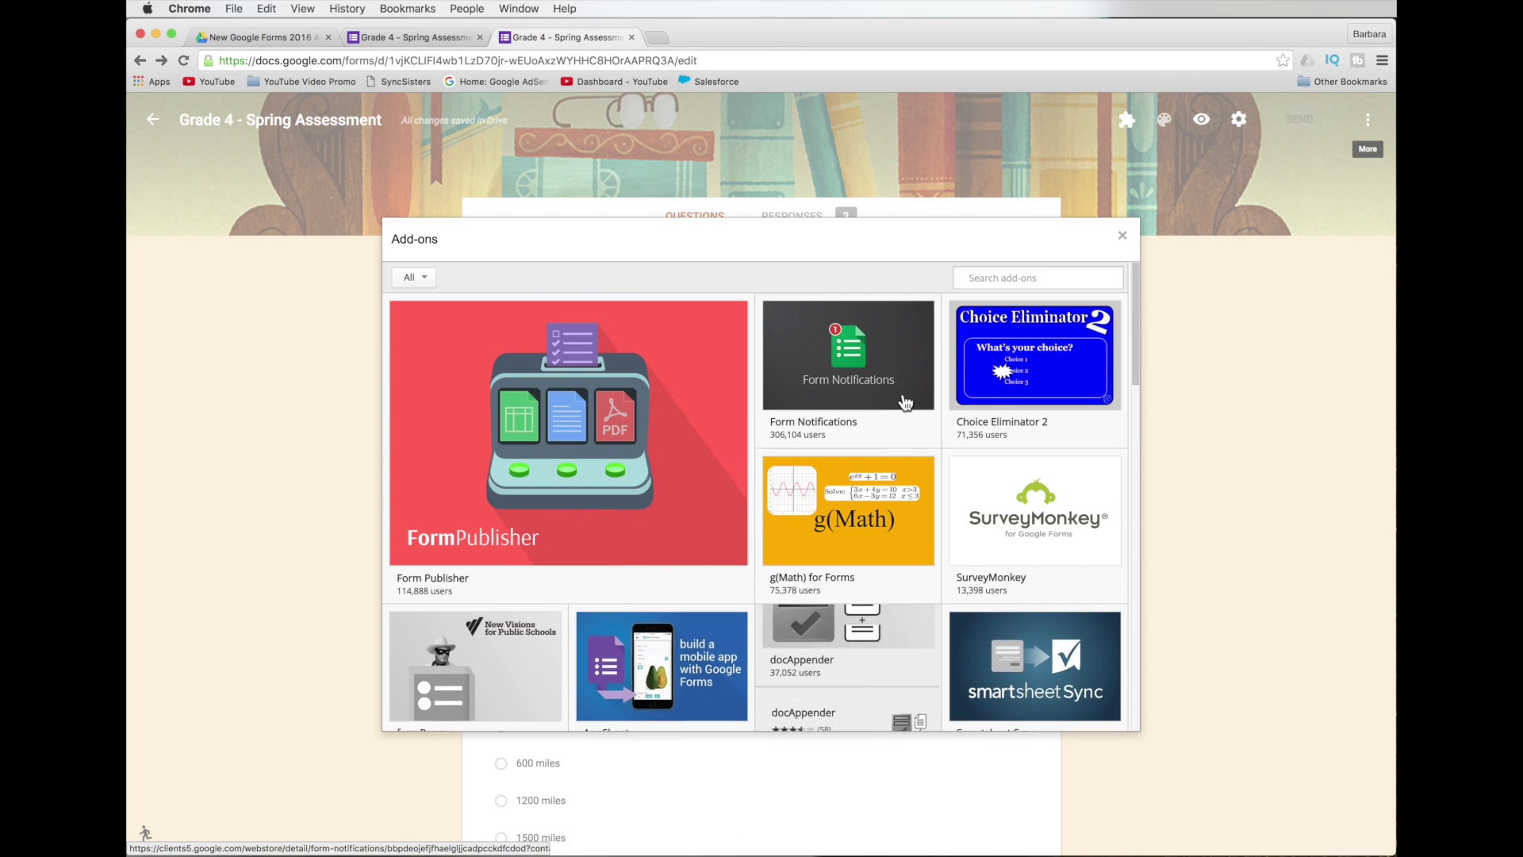
click(855, 429)
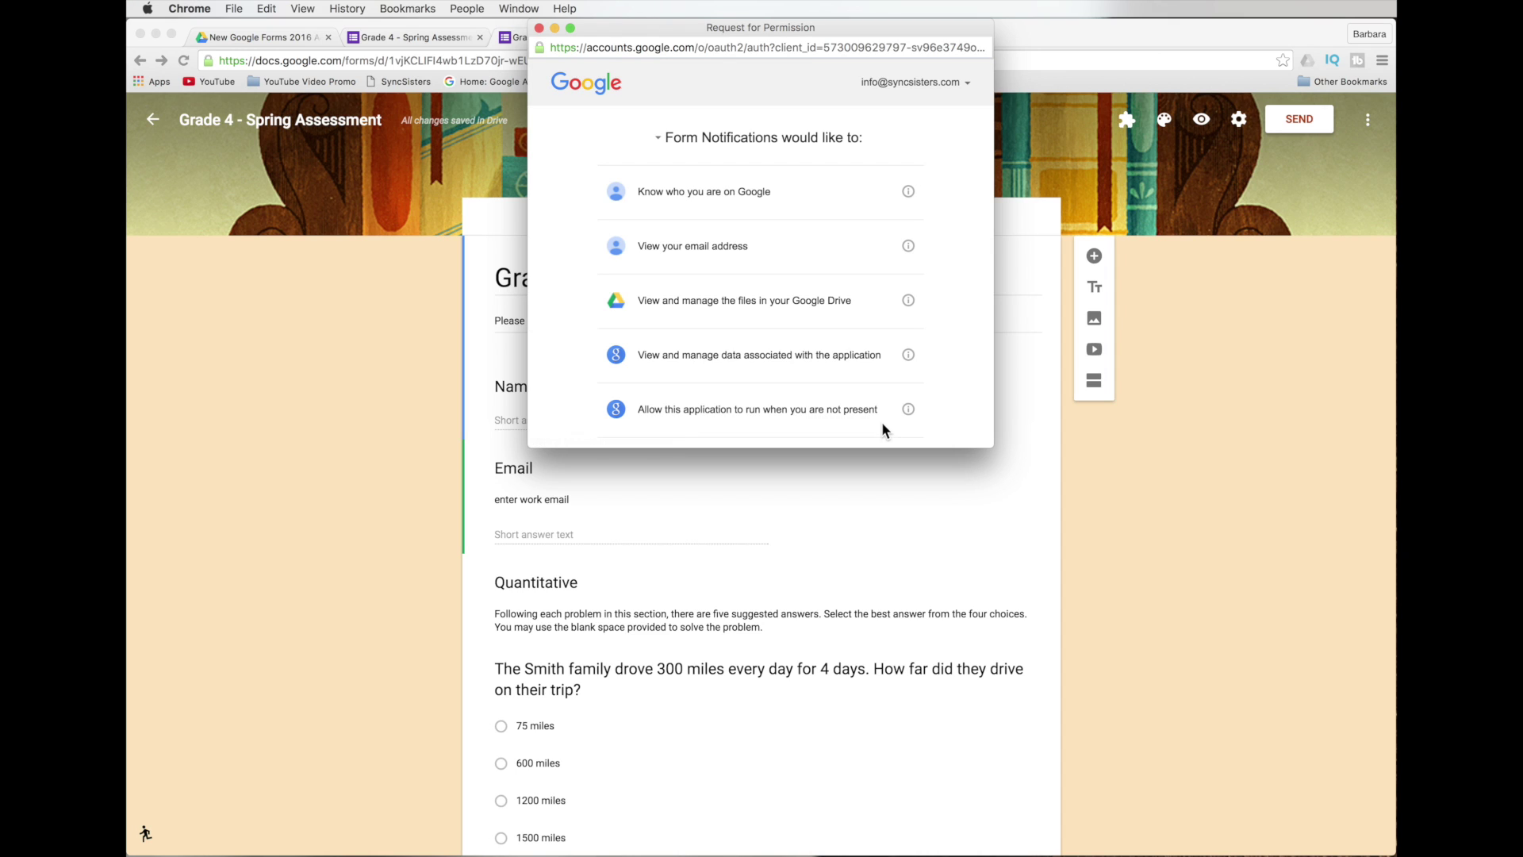
Review the Form Notifications permission request and allow it.
scroll(821, 367, down, 1)
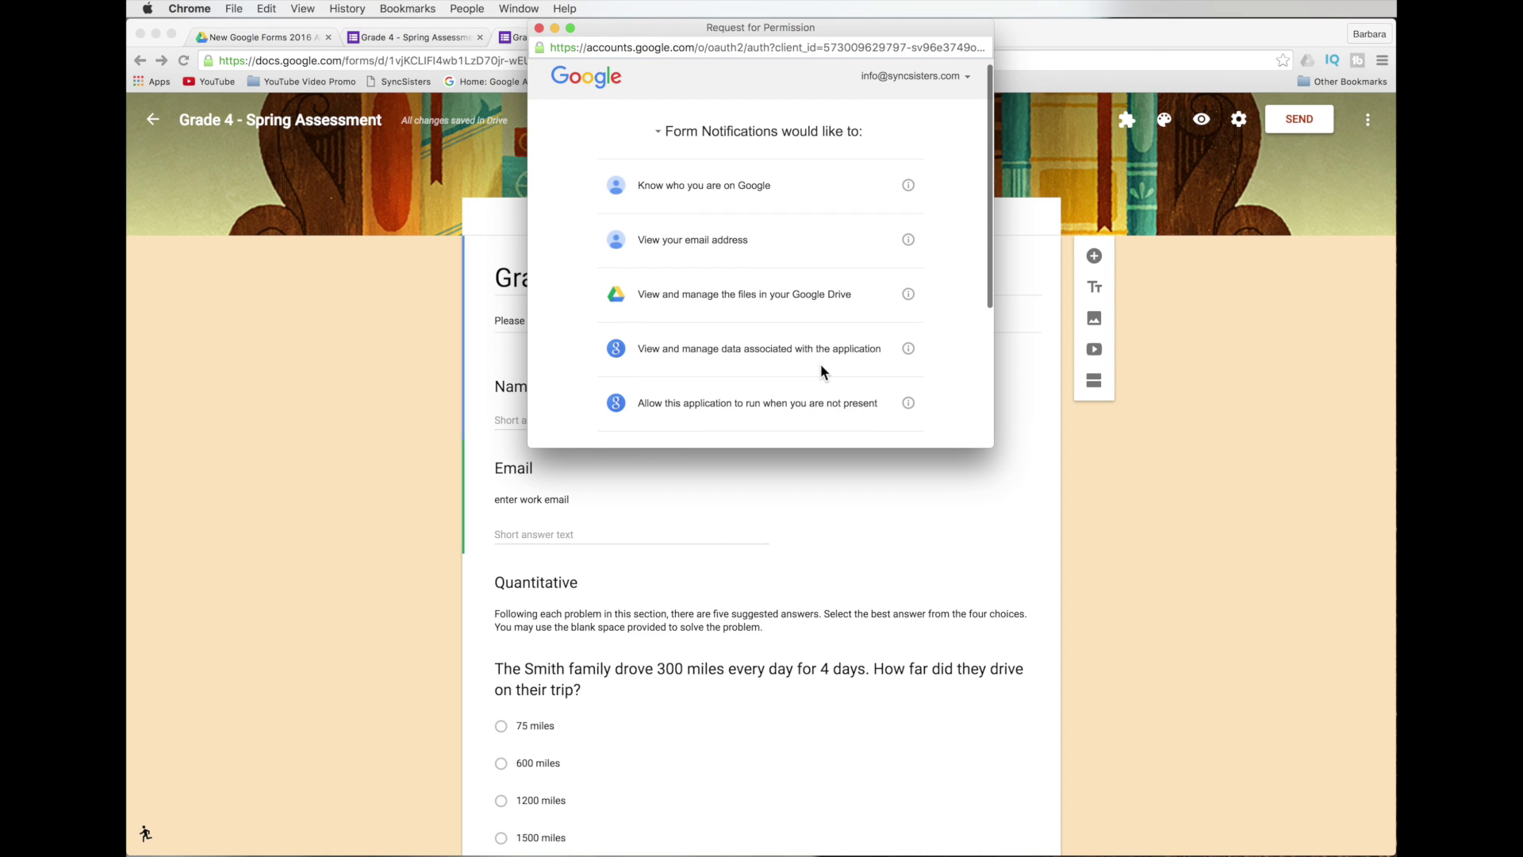
scroll(822, 370, down, 3)
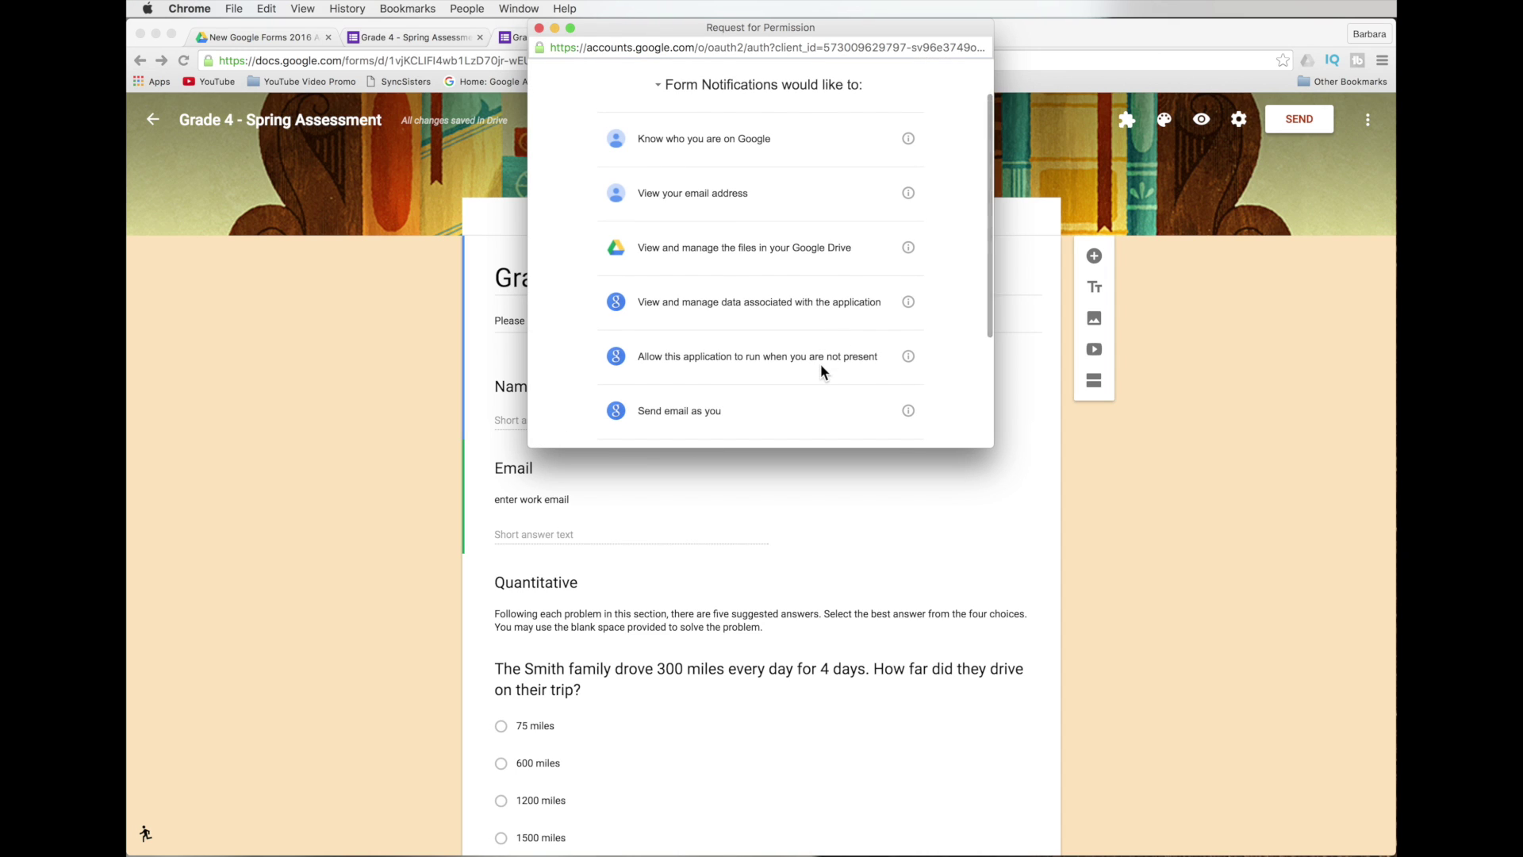
scroll(821, 366, down, 3)
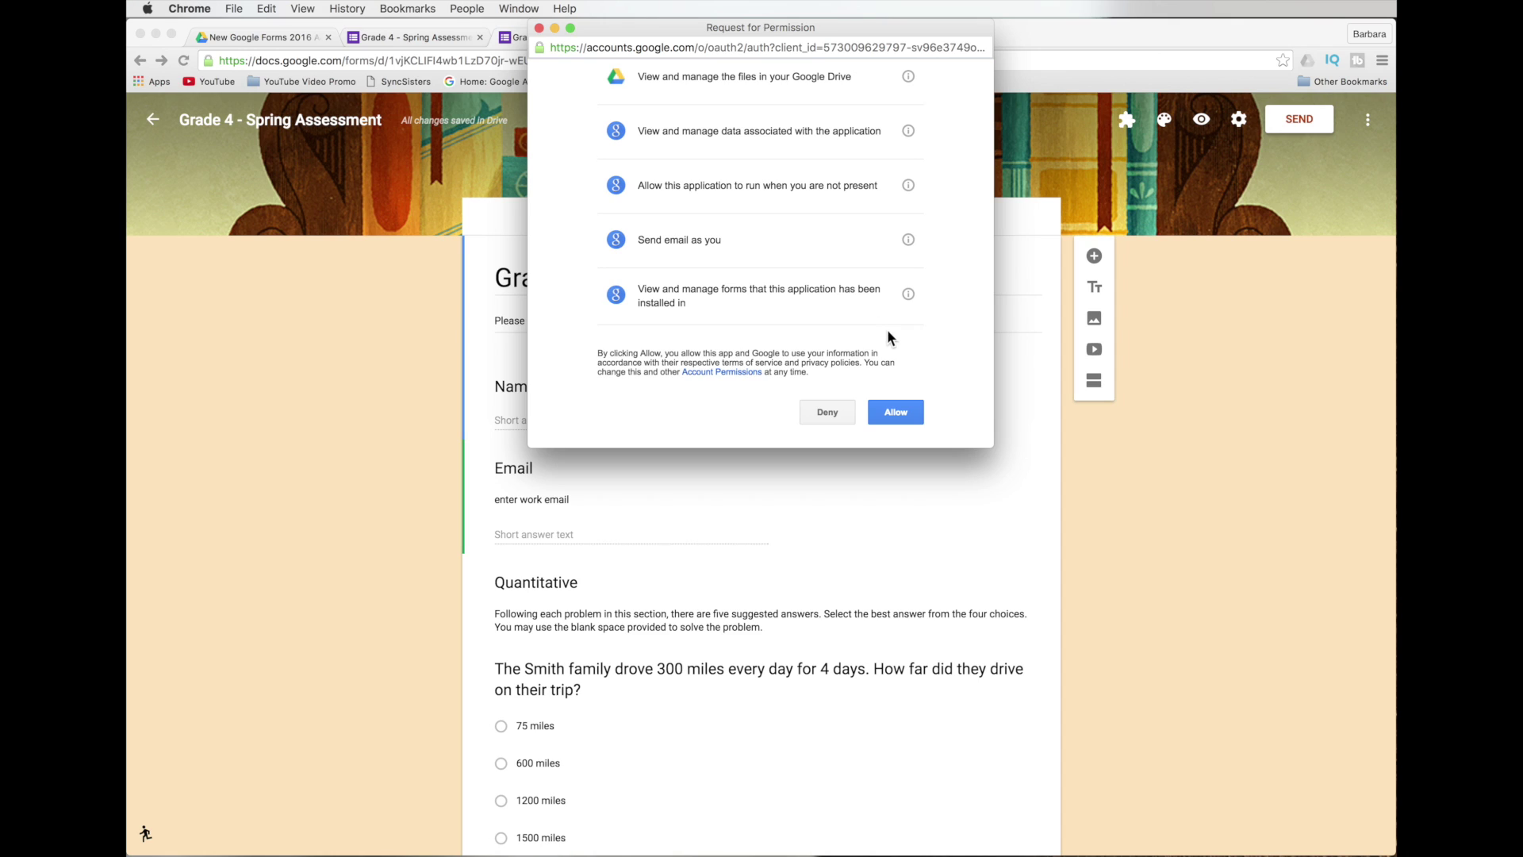
click(893, 412)
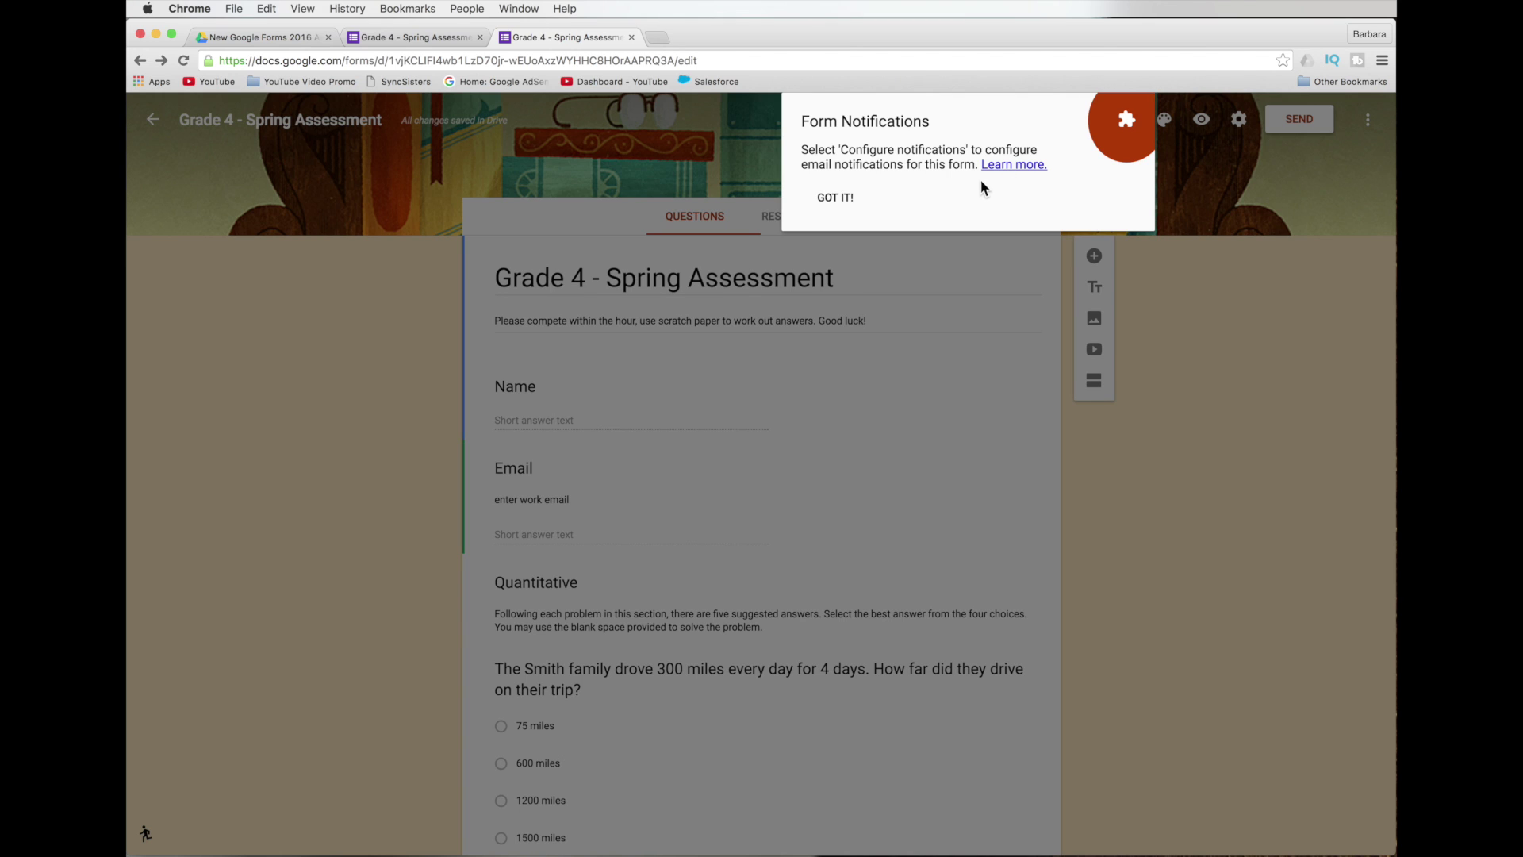
Dismiss the Form Notifications welcome tip with GOT IT to return to the form editor.
click(844, 198)
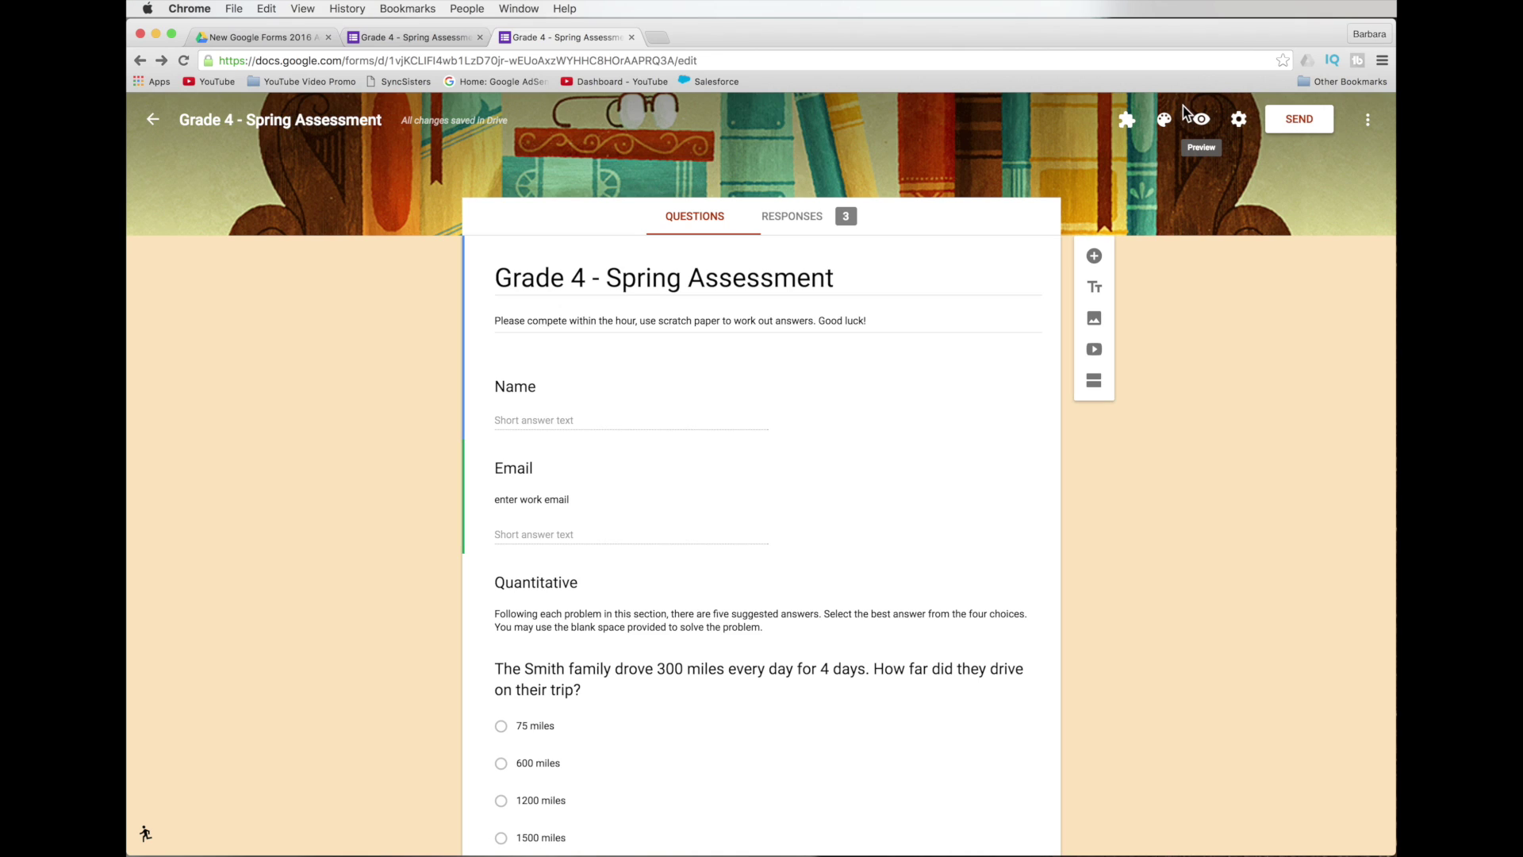
Choose Form Notifications from the Add-ons menu and open Configure notifications.
click(1131, 124)
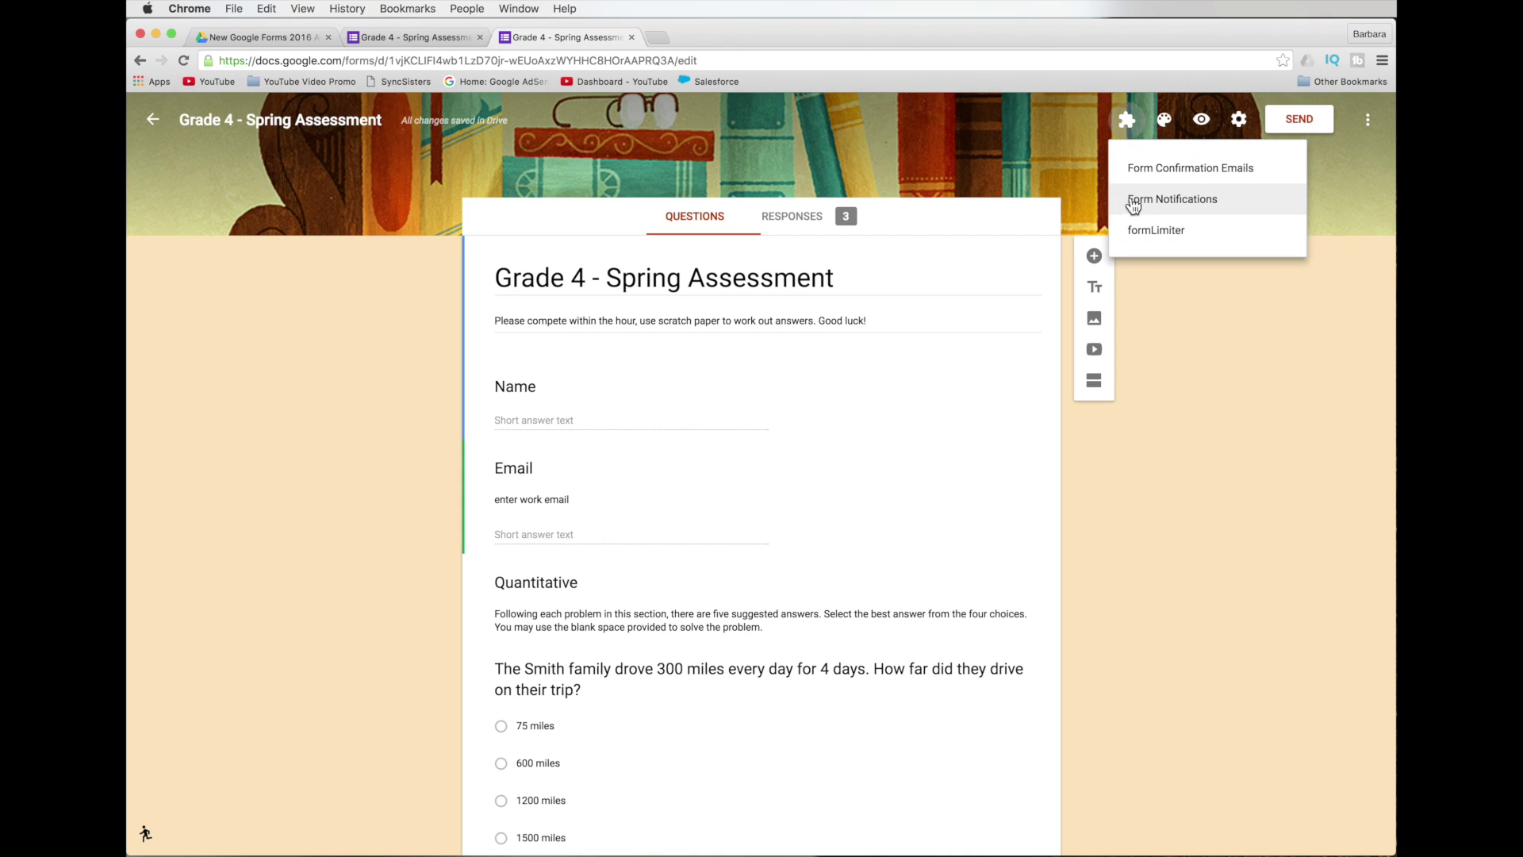
click(1131, 208)
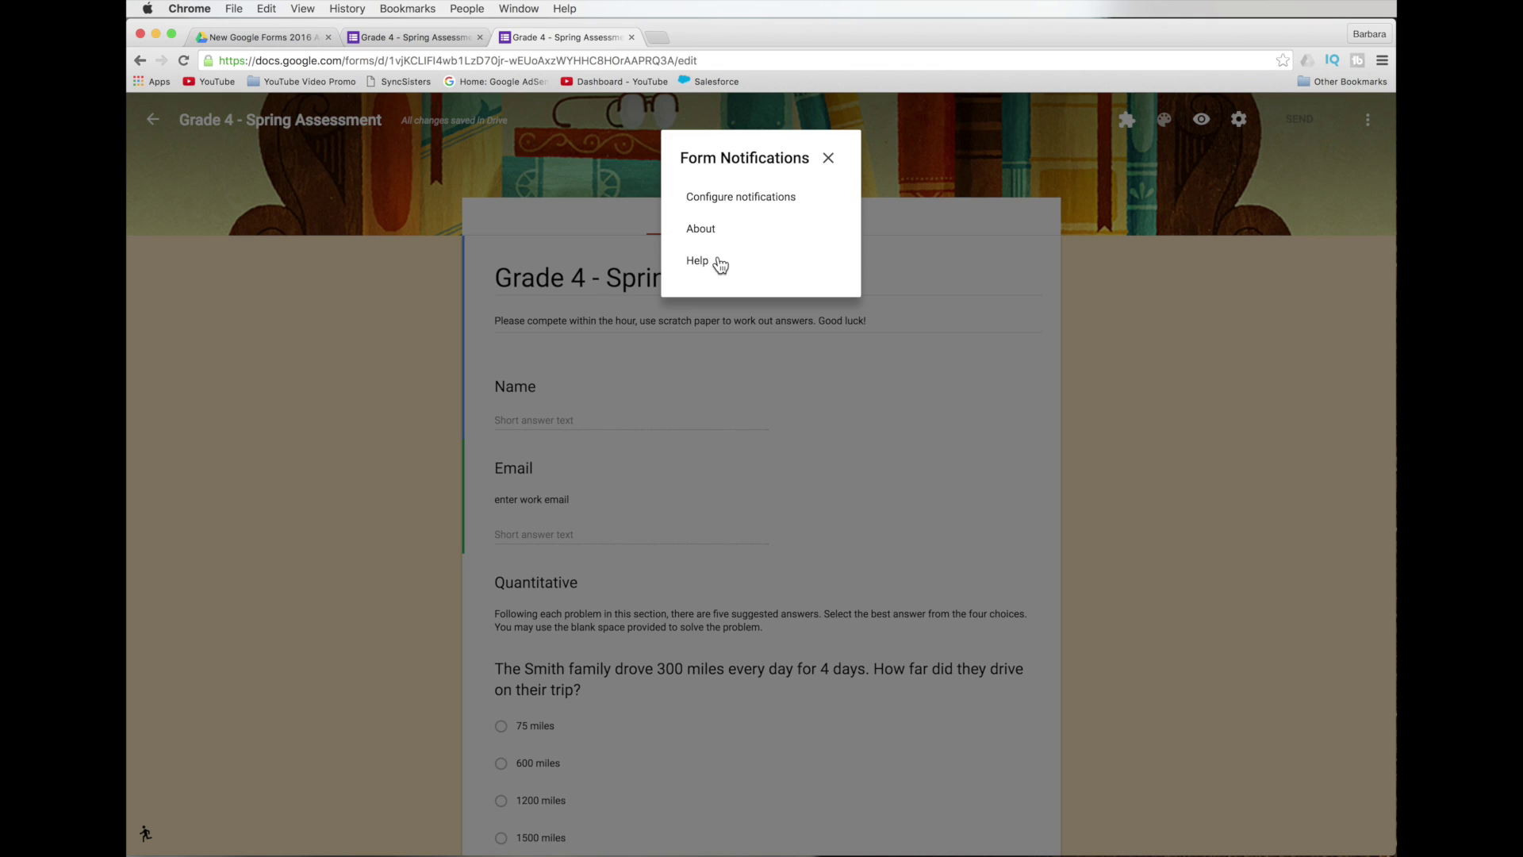
click(743, 200)
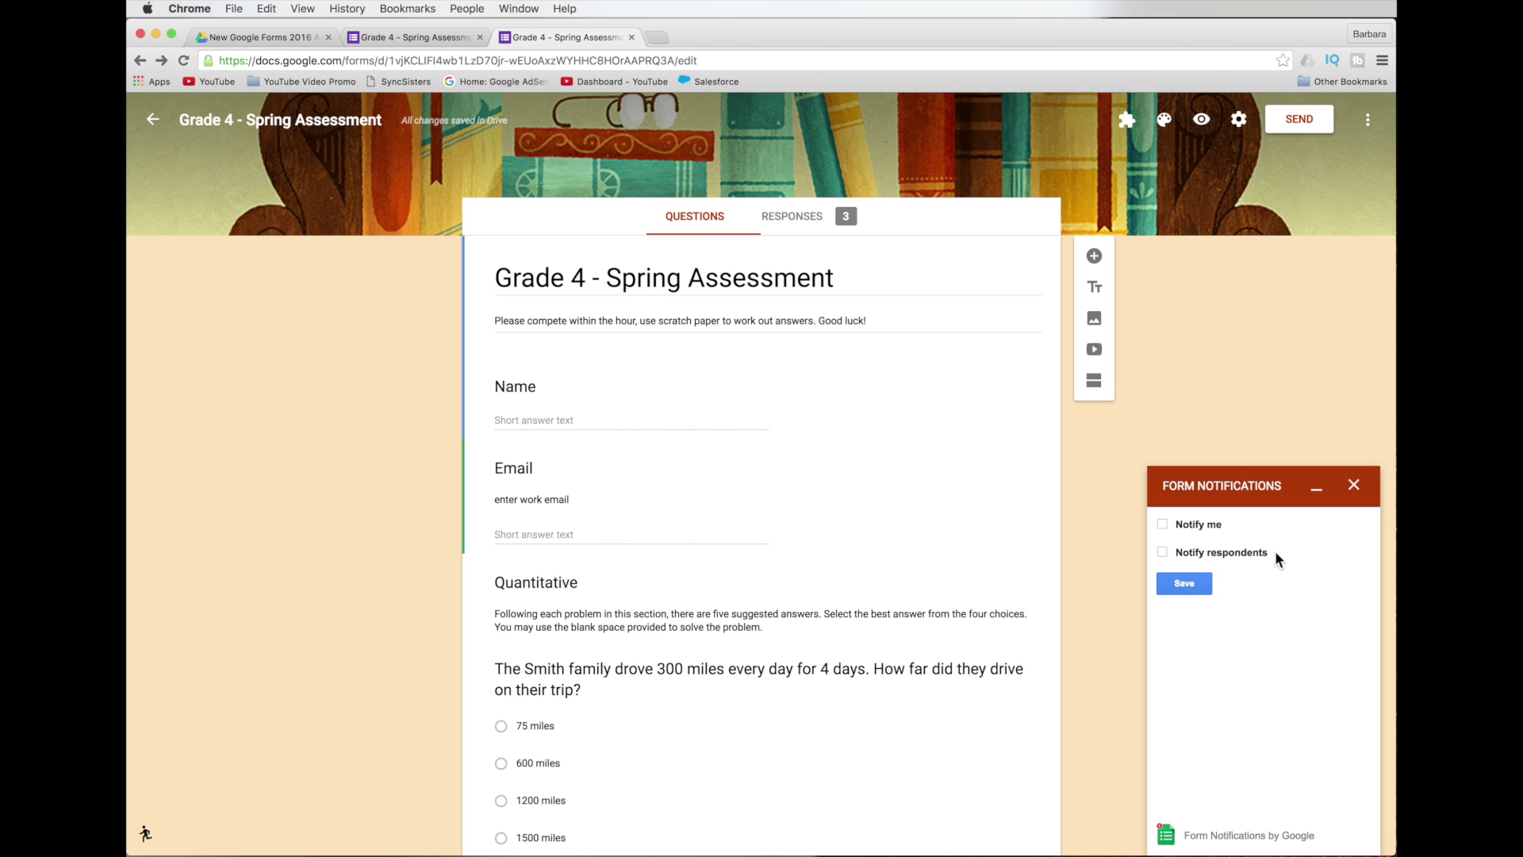
Enable notifications to yourself and to respondents via the Email question, then save.
click(1162, 524)
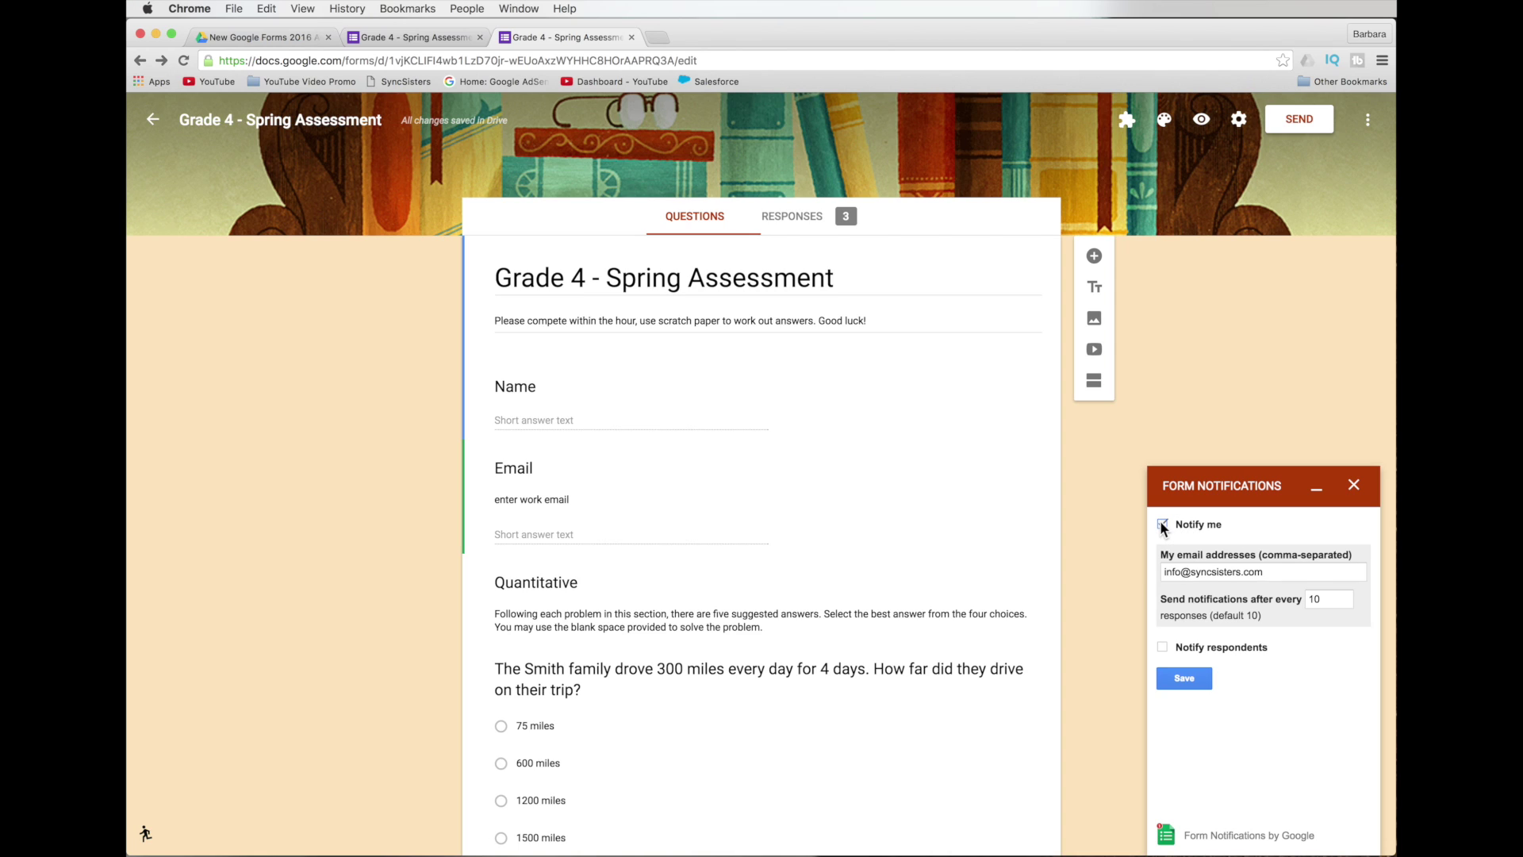
click(1295, 570)
click(1162, 647)
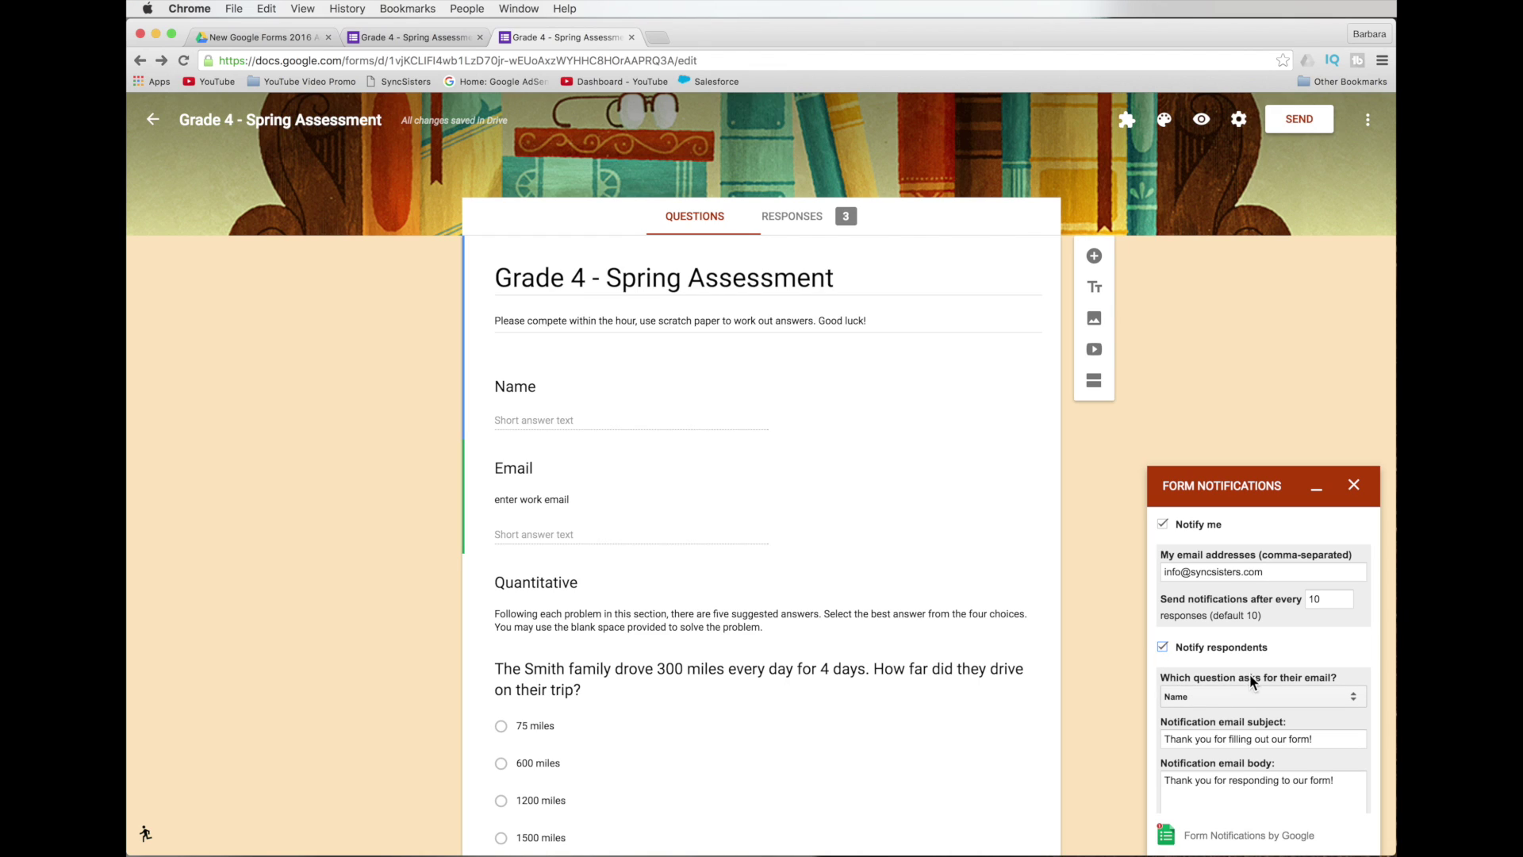
click(1290, 687)
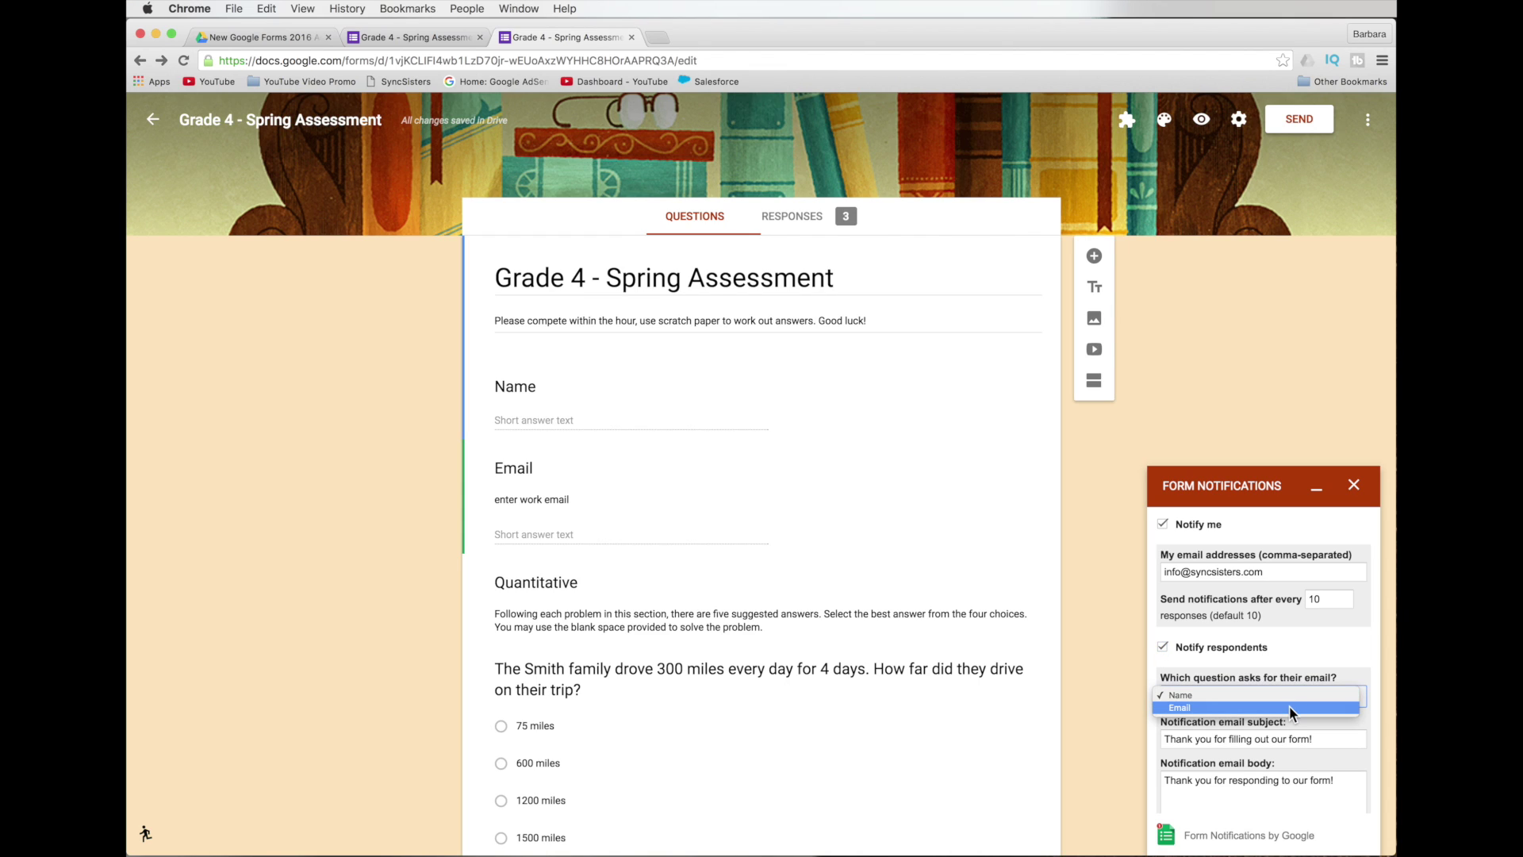
click(1289, 706)
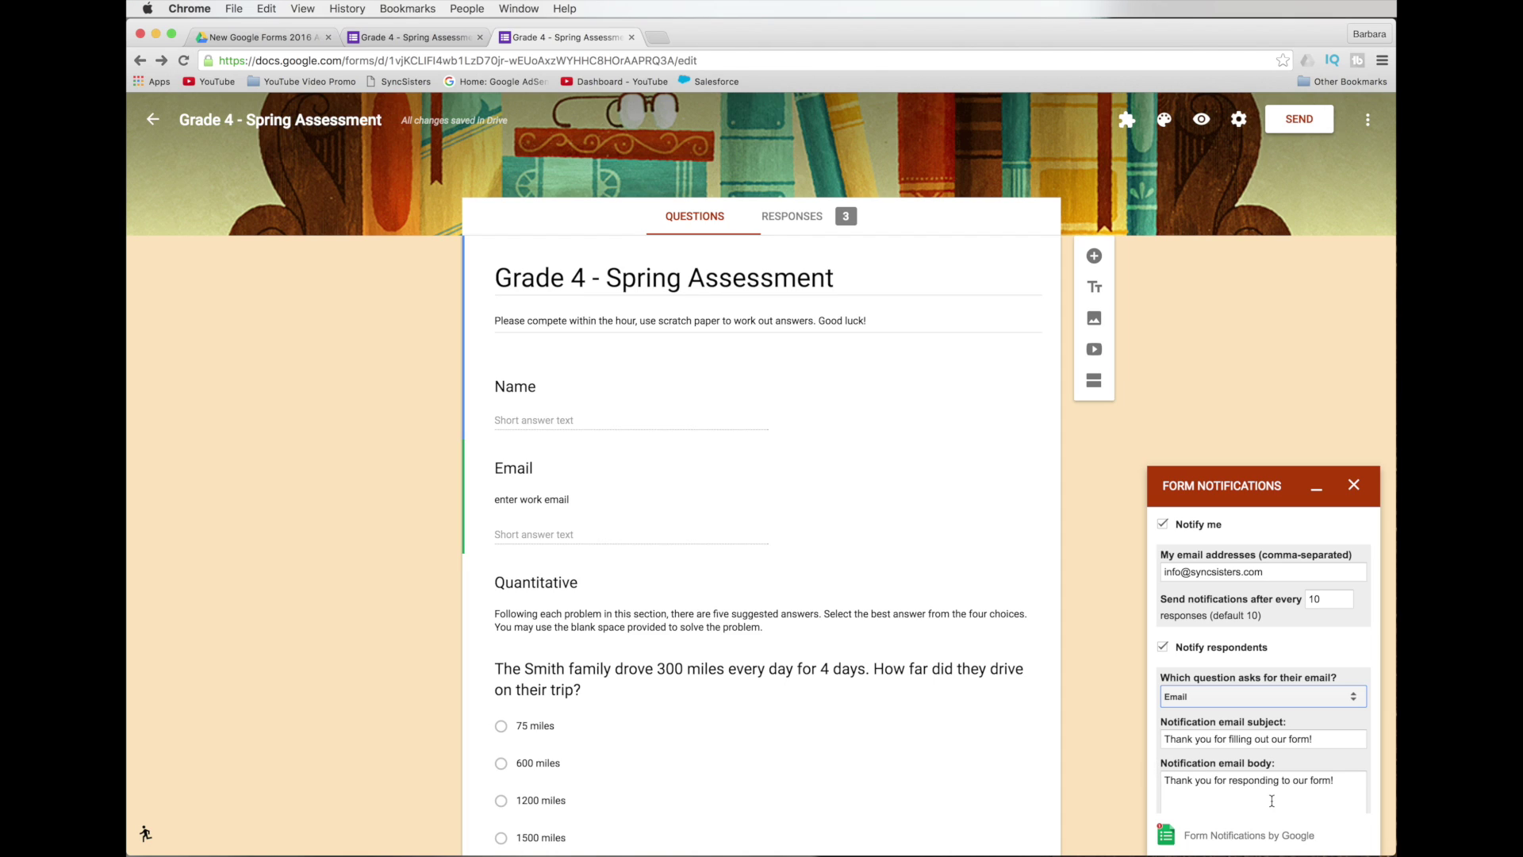
scroll(1267, 800, down, 3)
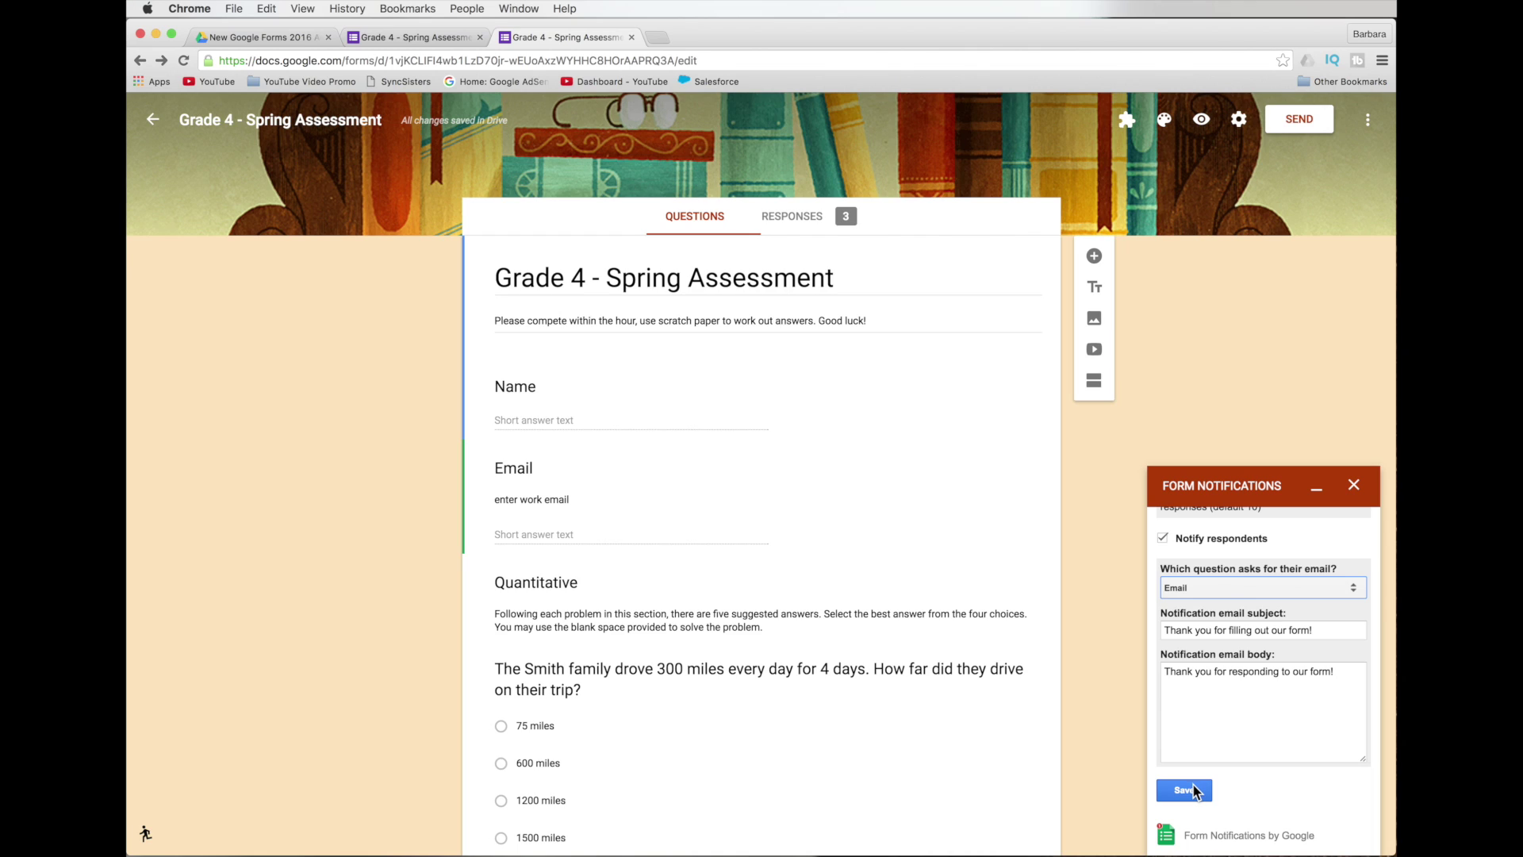
click(1352, 487)
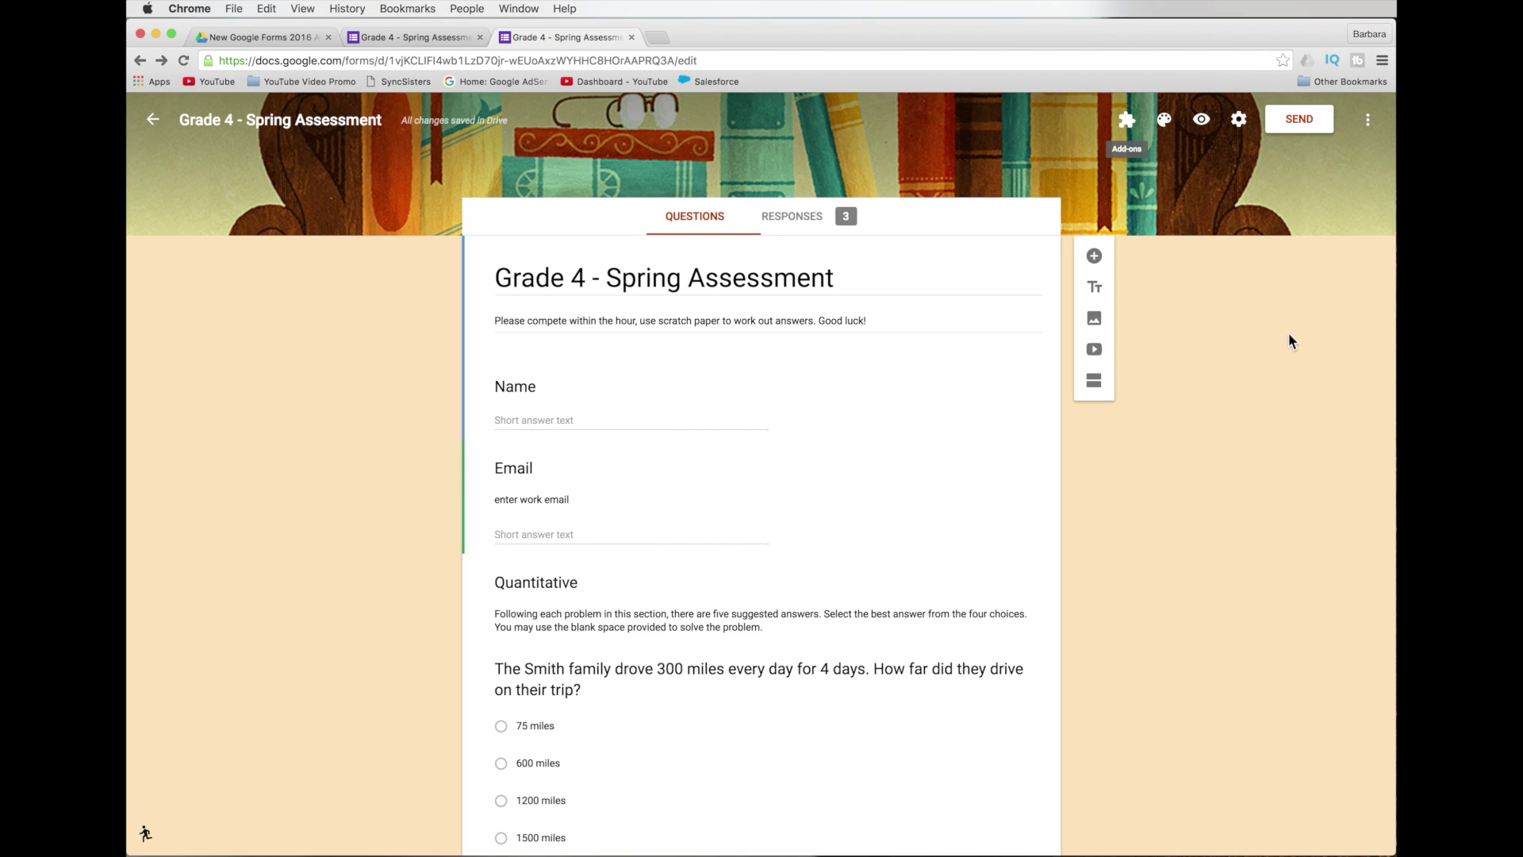
Open the add-ons gallery from the More menu and browse its add-ons, including installed formLimiter.
click(1368, 121)
click(1307, 418)
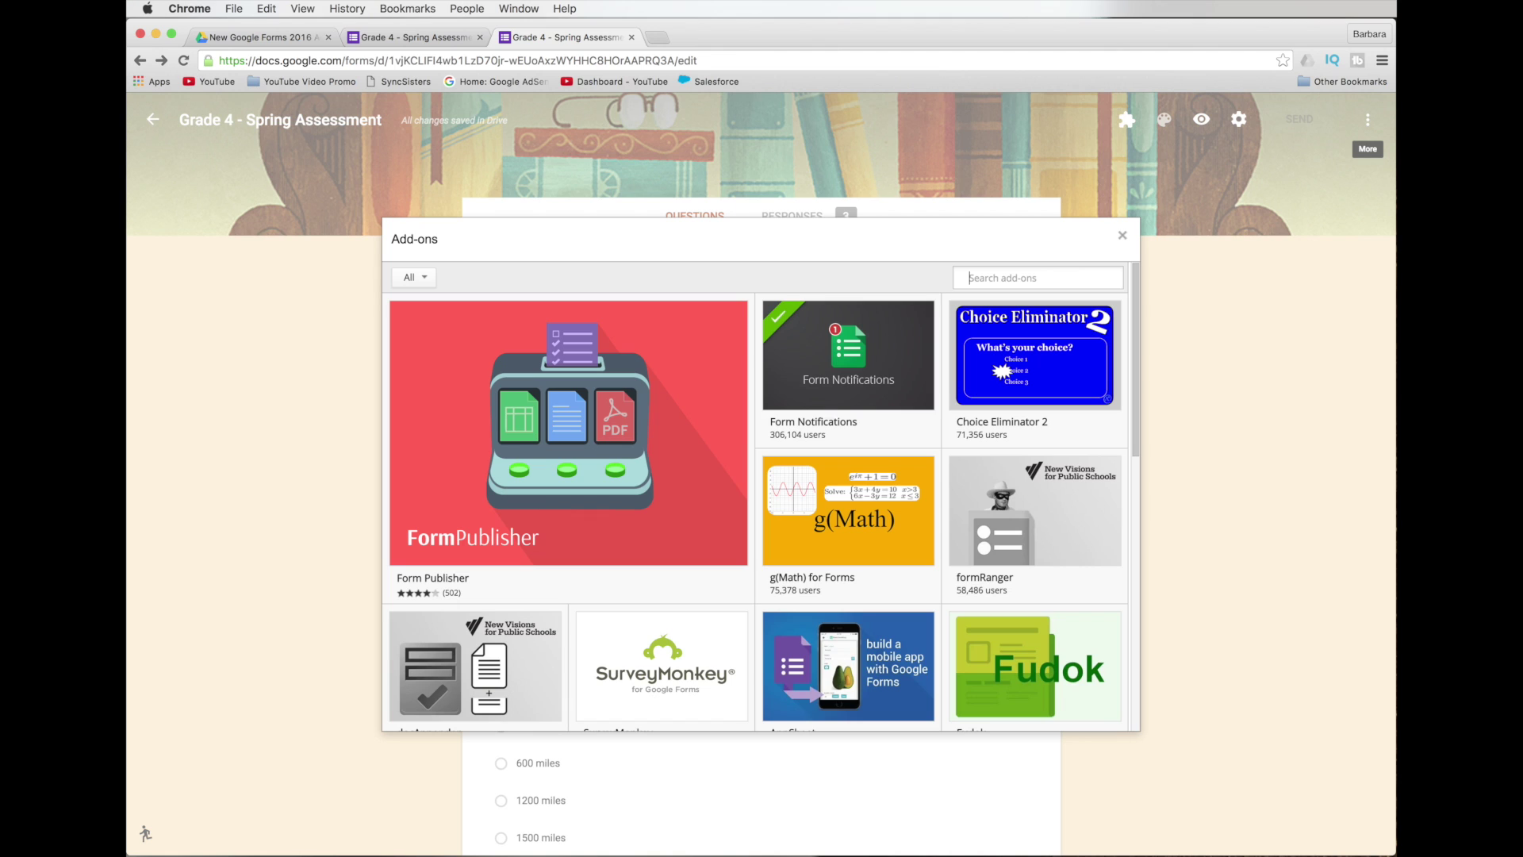
mouse_move(1067, 530)
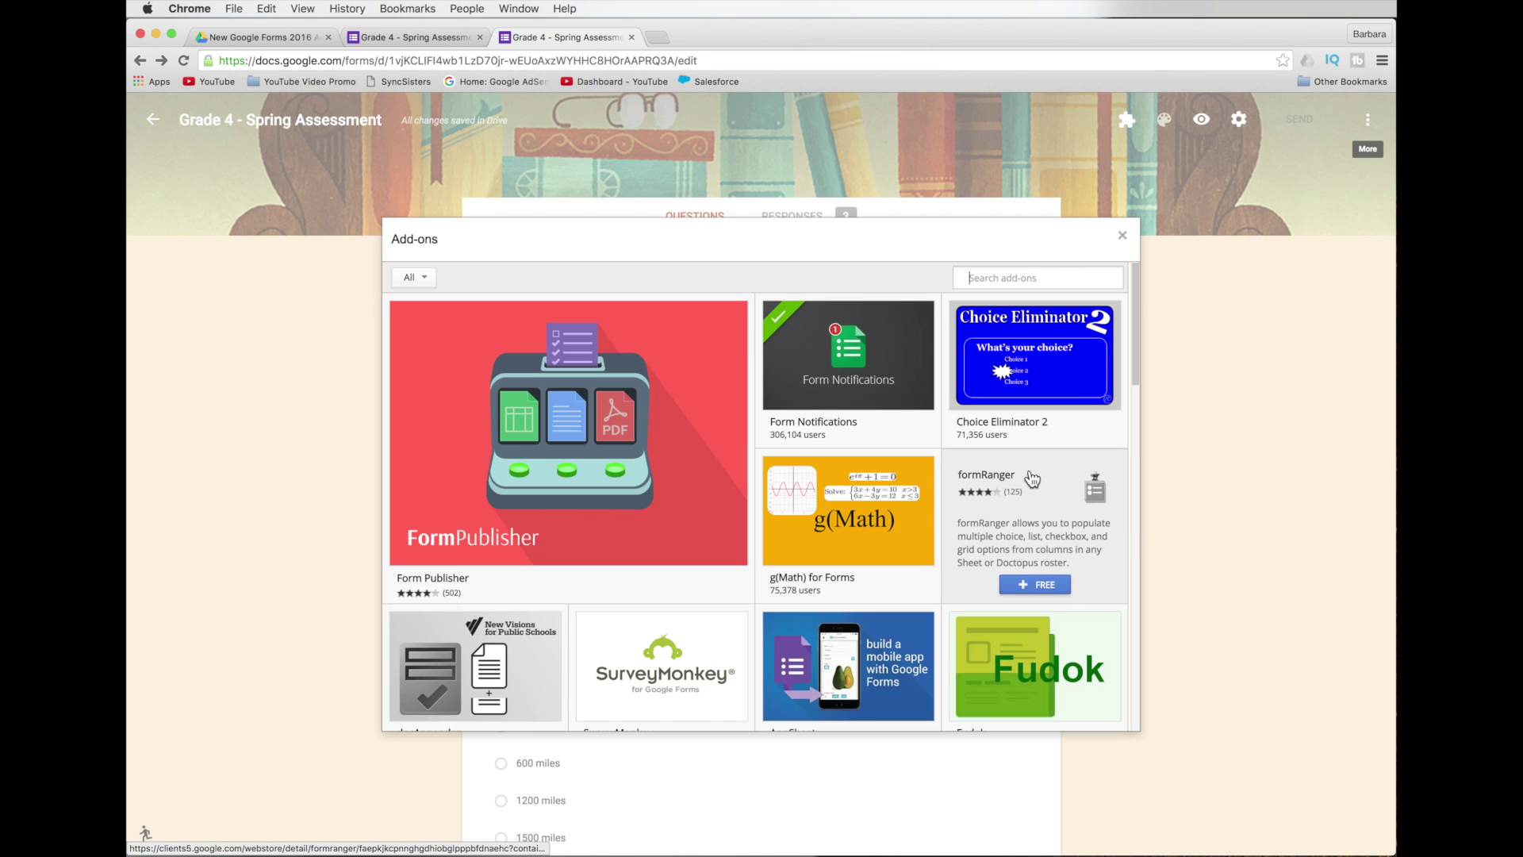
mouse_move(887, 399)
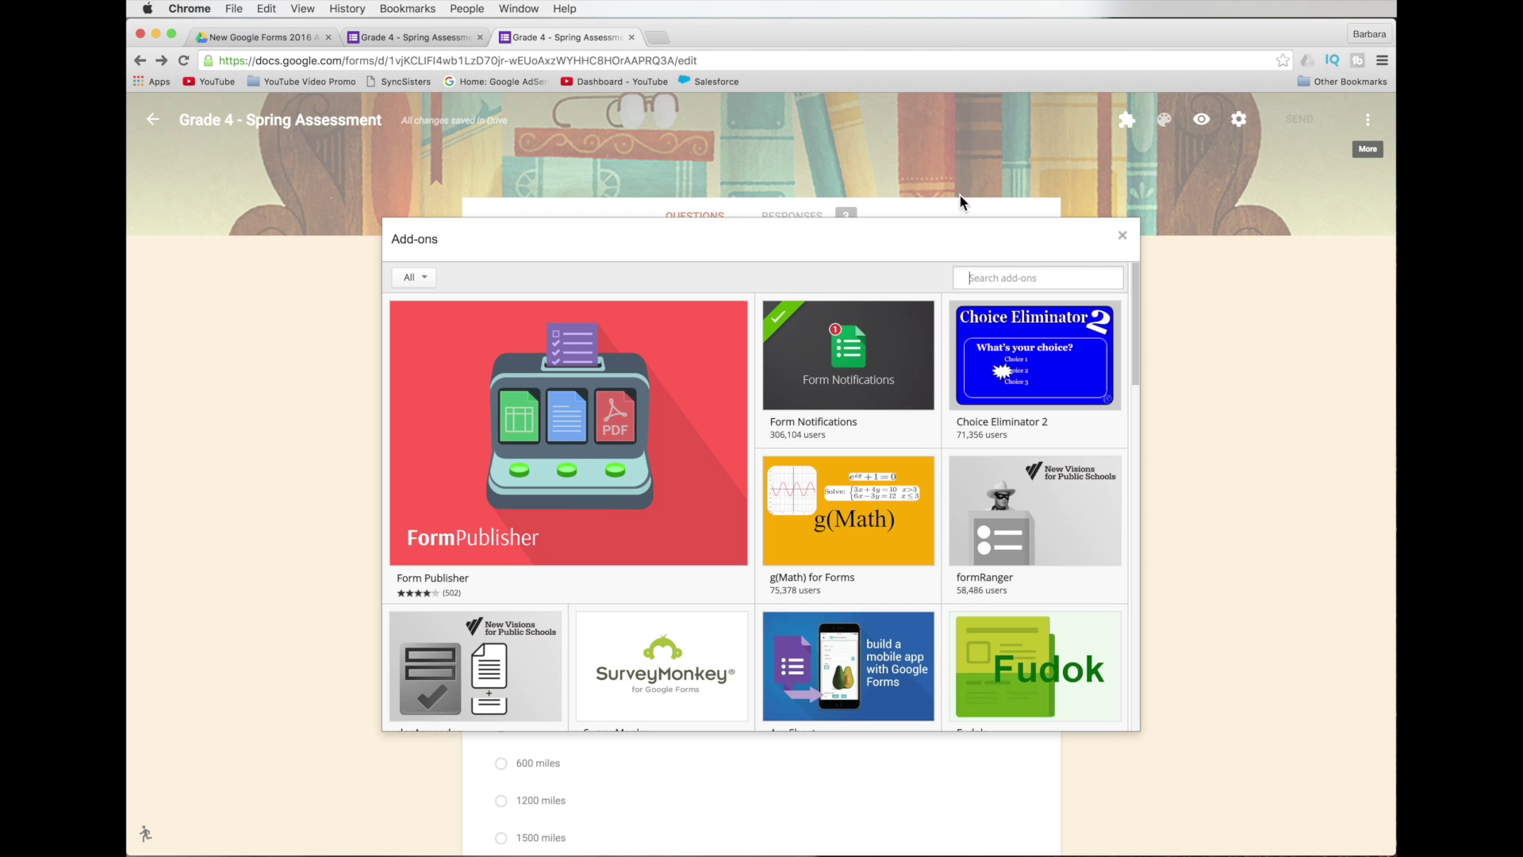
scroll(990, 627, down, 2)
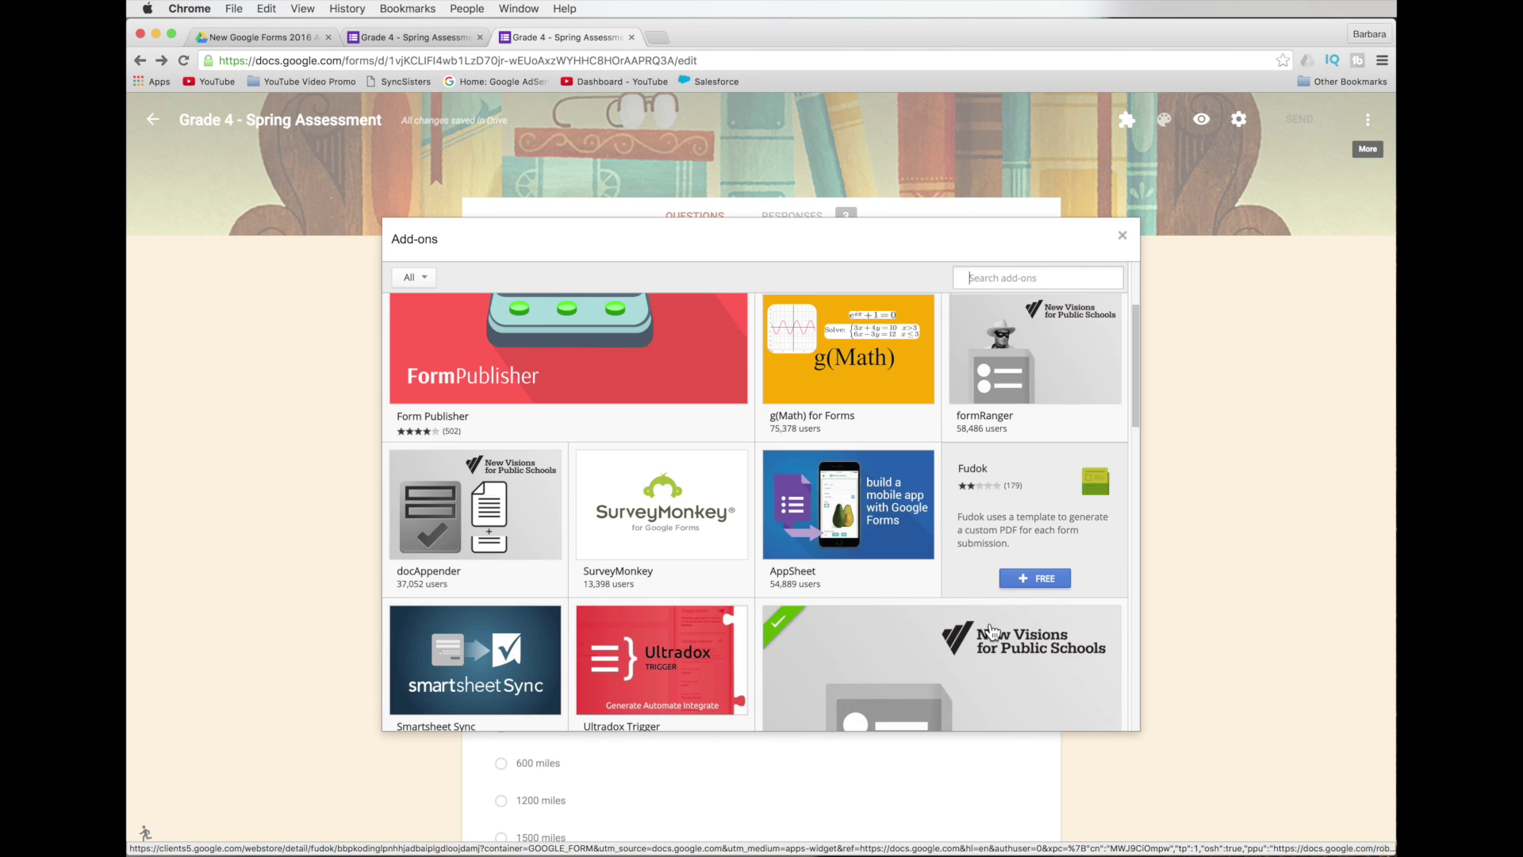
scroll(990, 626, down, 3)
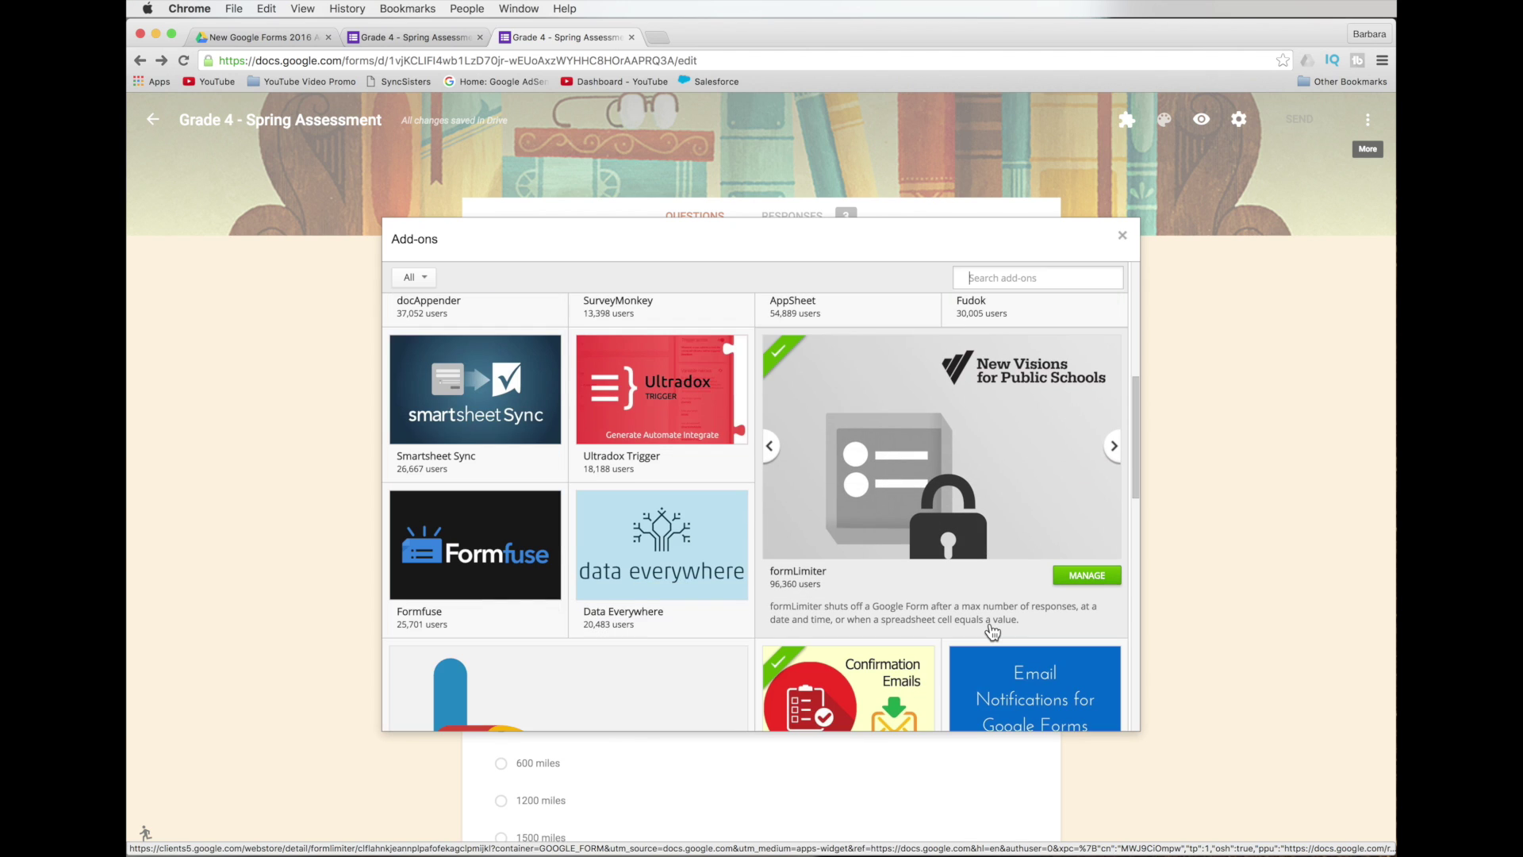
scroll(992, 630, down, 2)
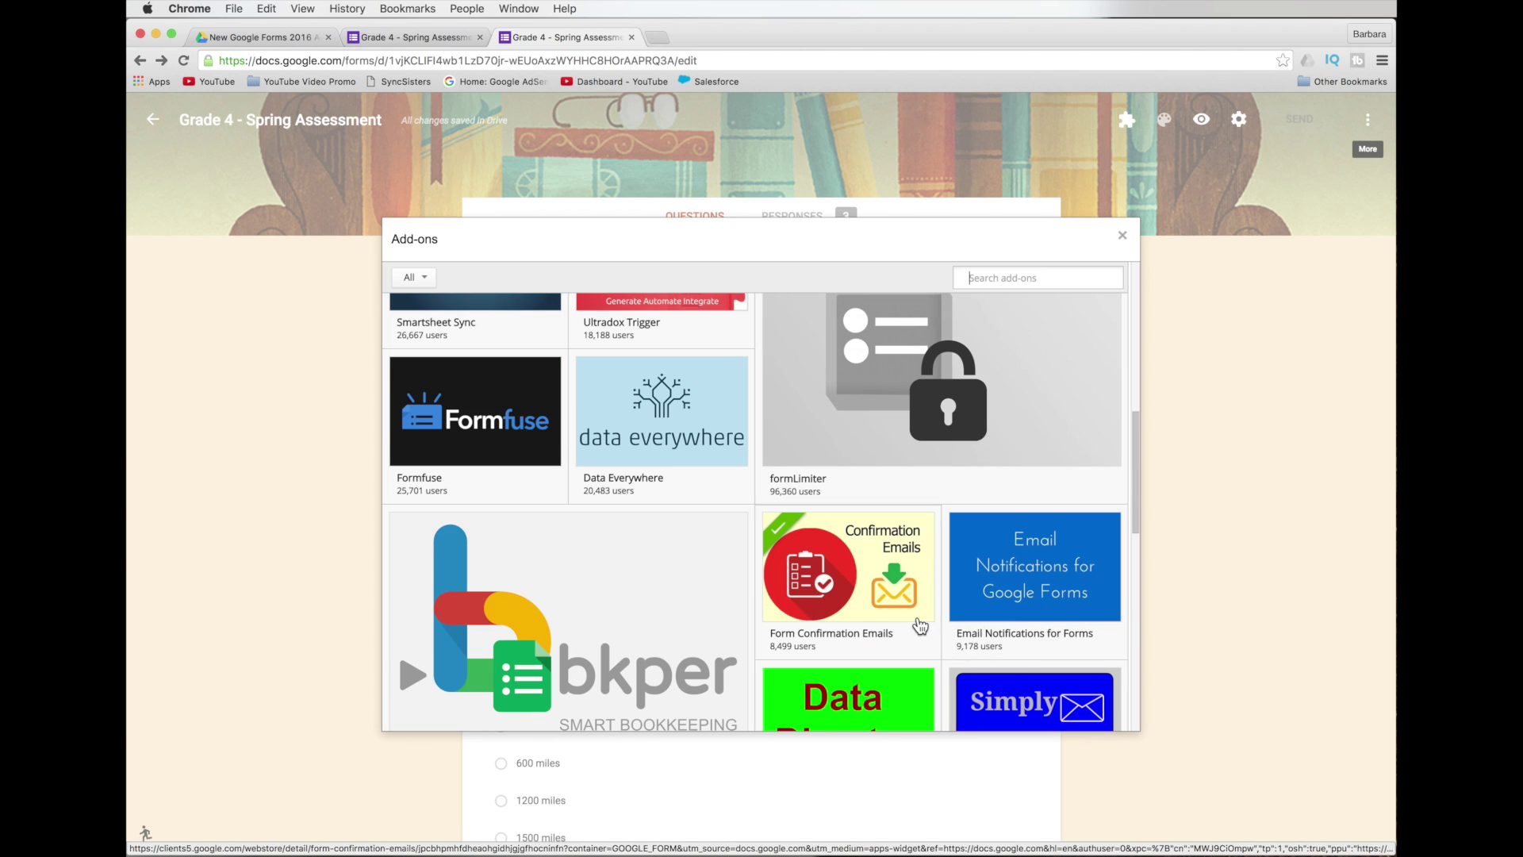
mouse_move(919, 624)
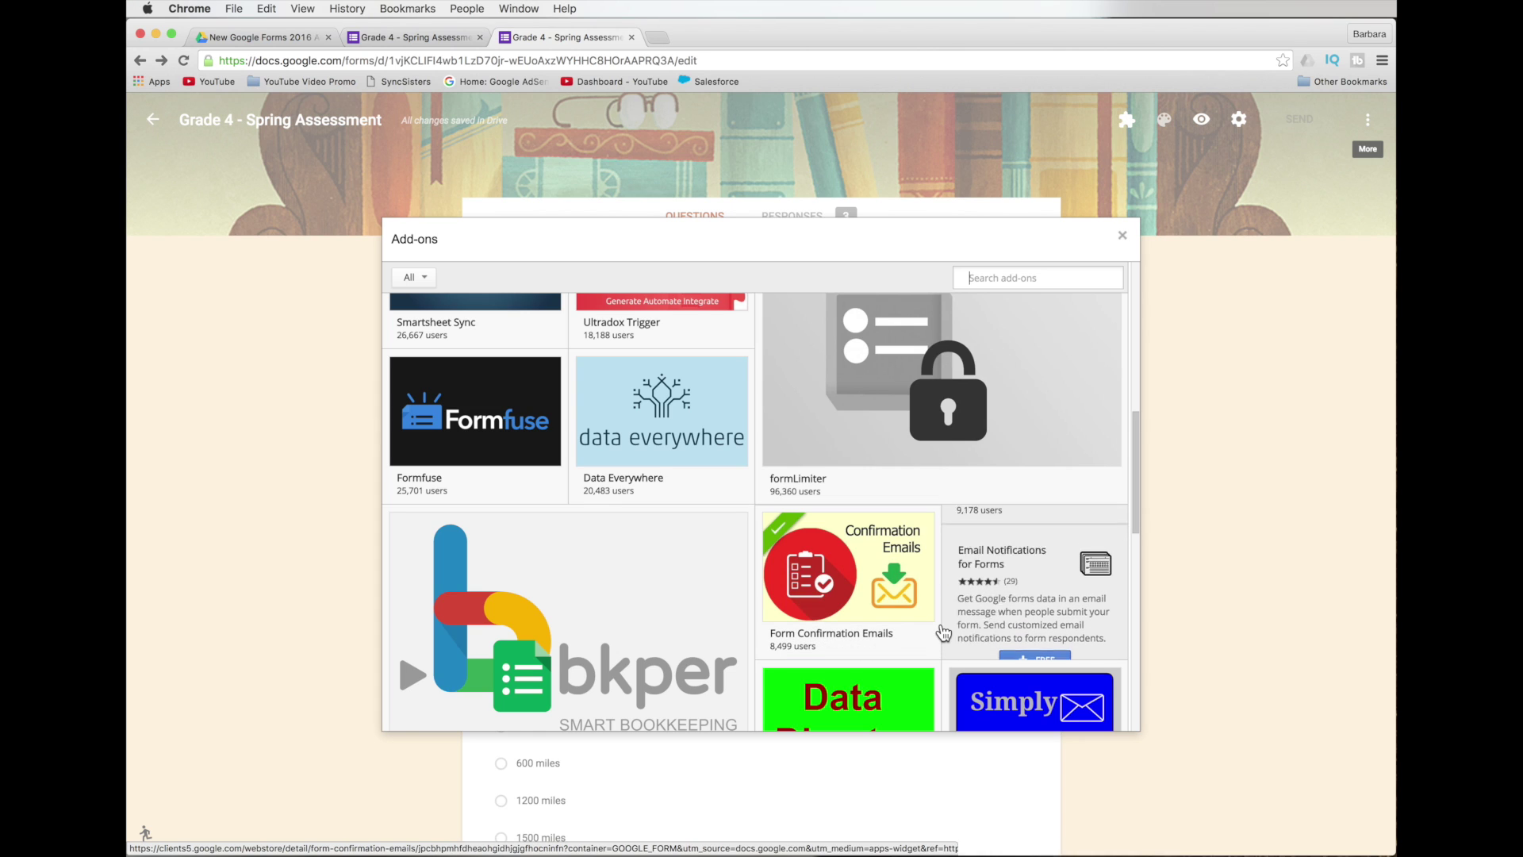
scroll(941, 627, up, 1)
scroll(941, 627, up, 4)
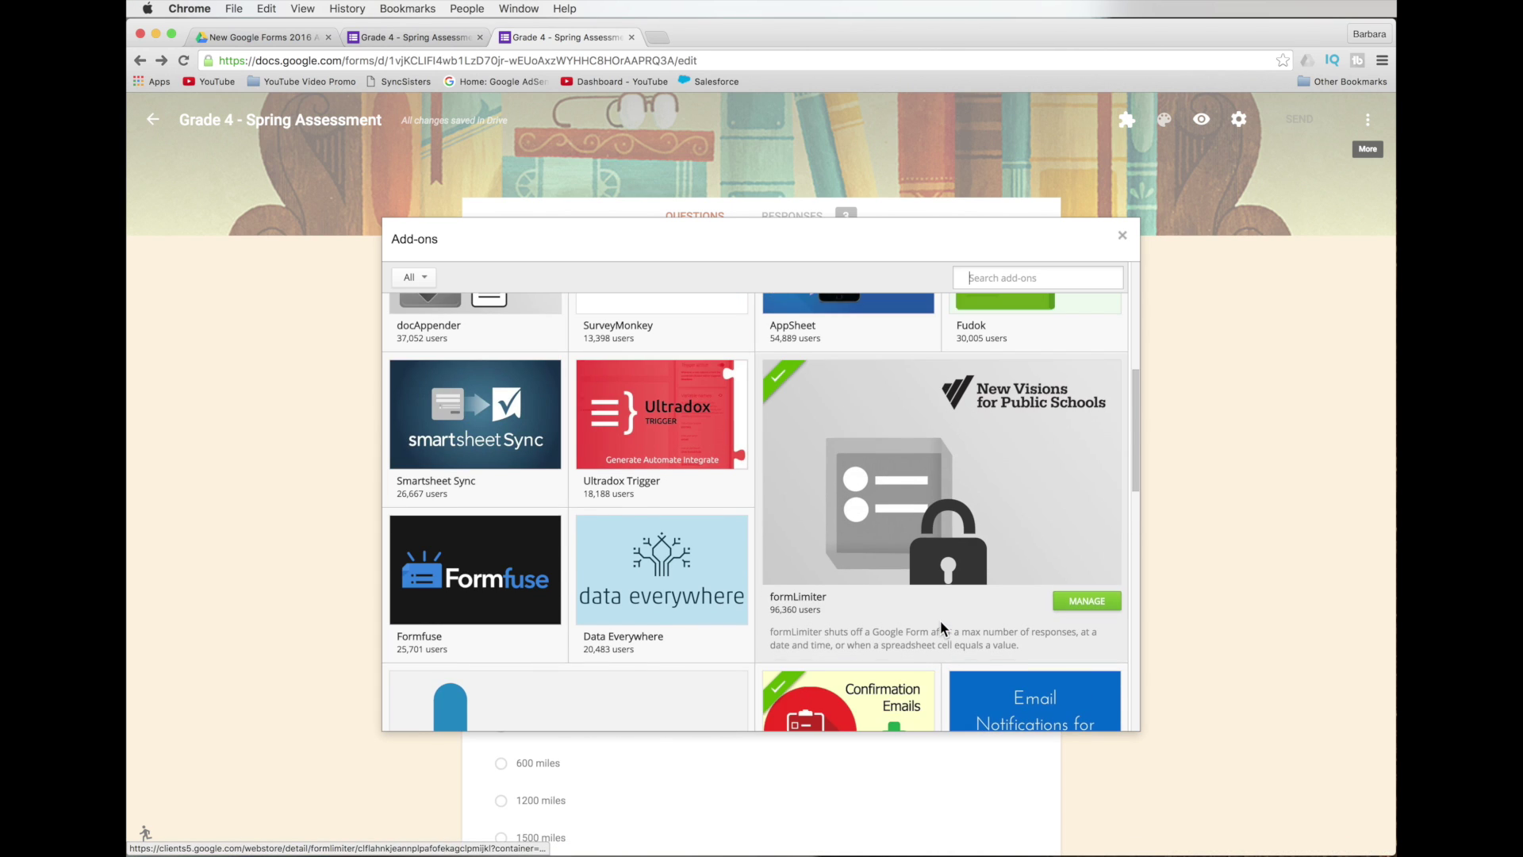
scroll(998, 627, down, 1)
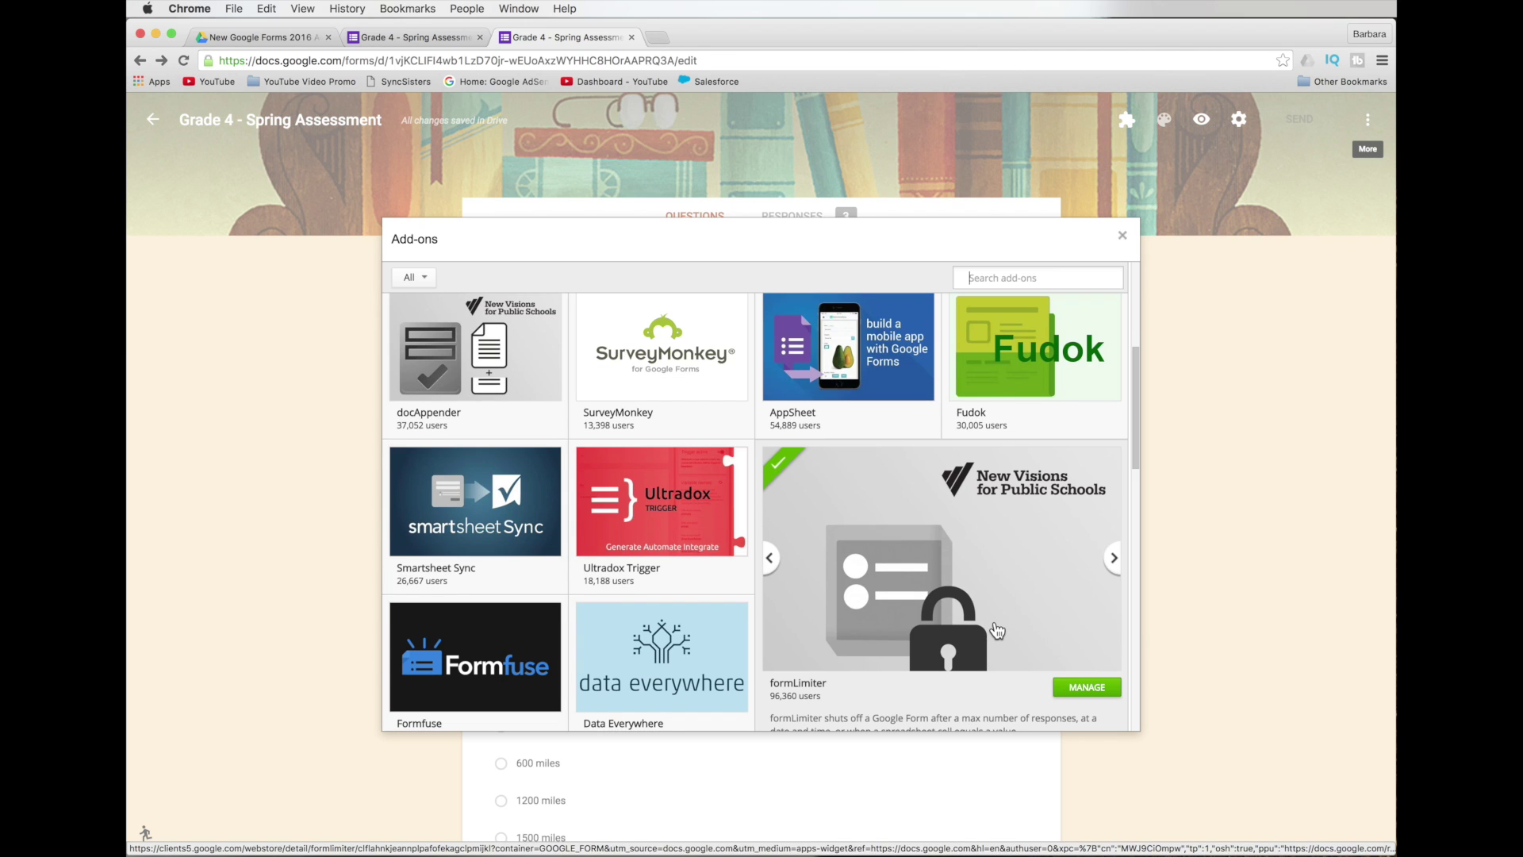
scroll(998, 626, down, 1)
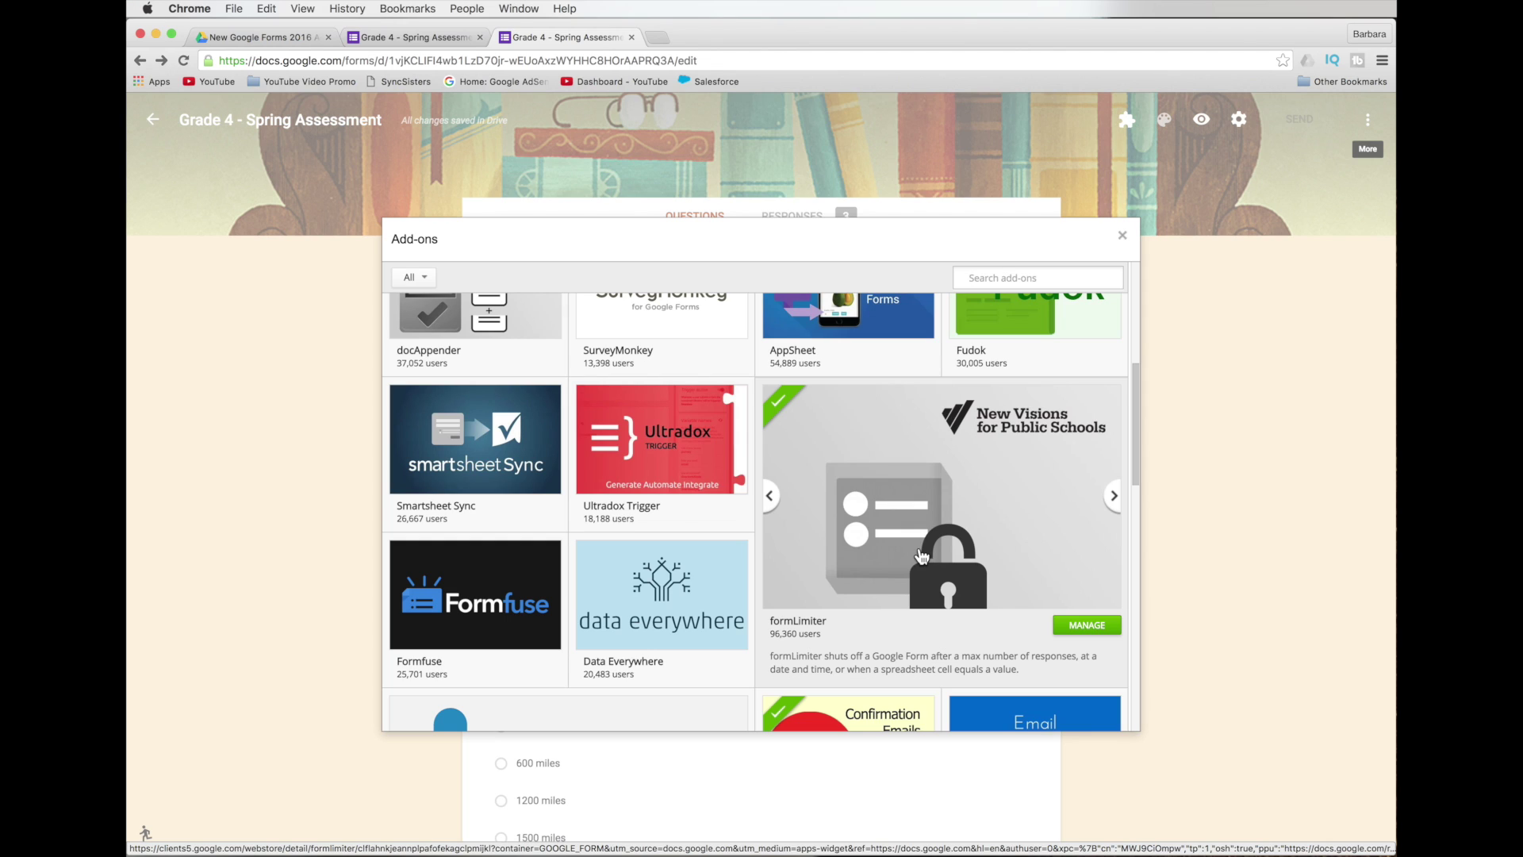
Scroll through the add-ons gallery reading tile descriptions, then close it.
scroll(921, 548, up, 3)
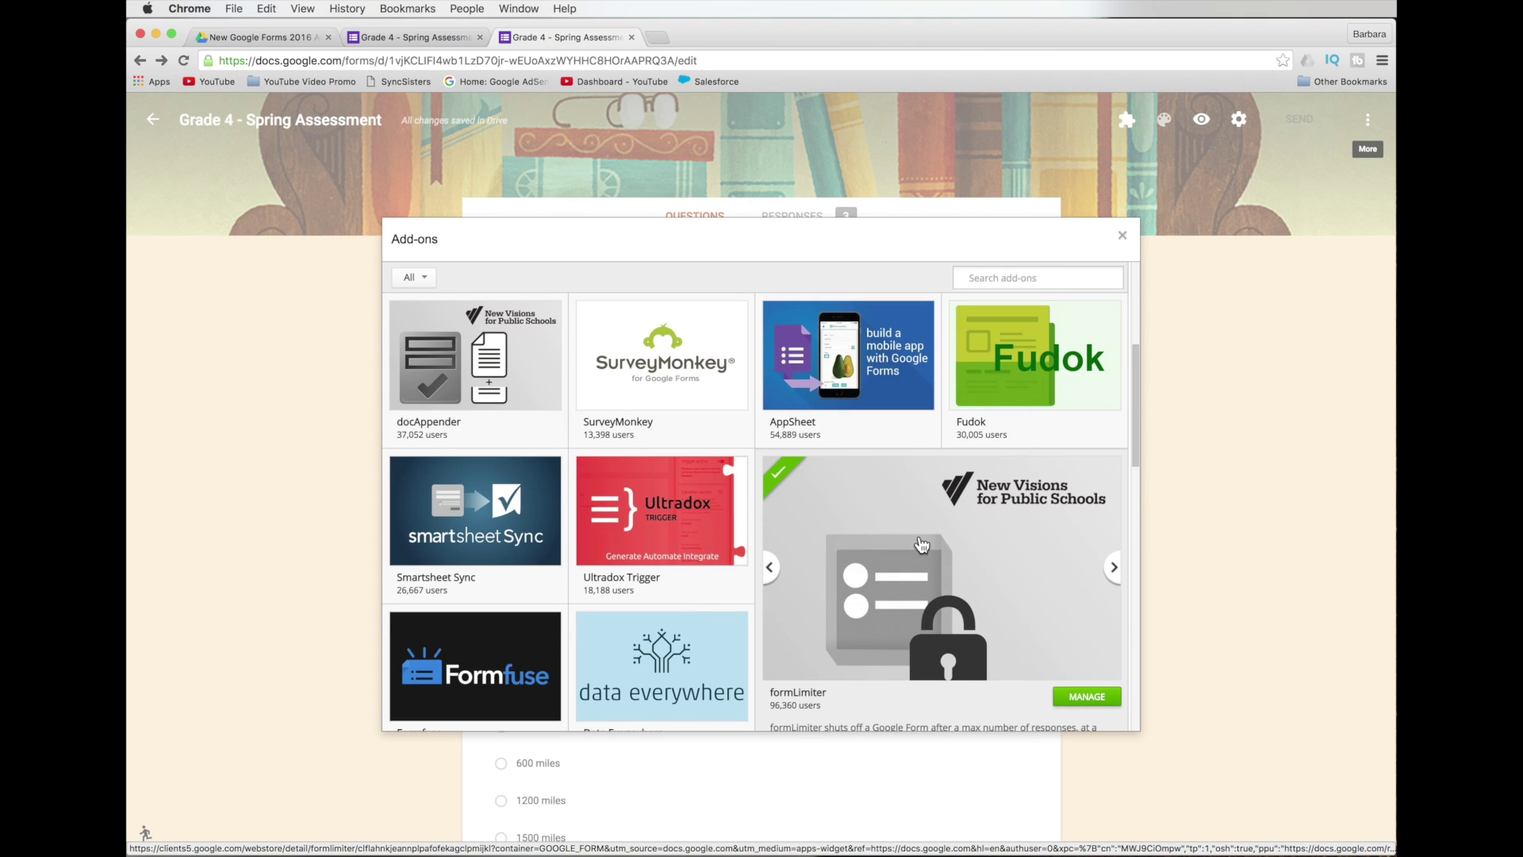
scroll(922, 546, up, 3)
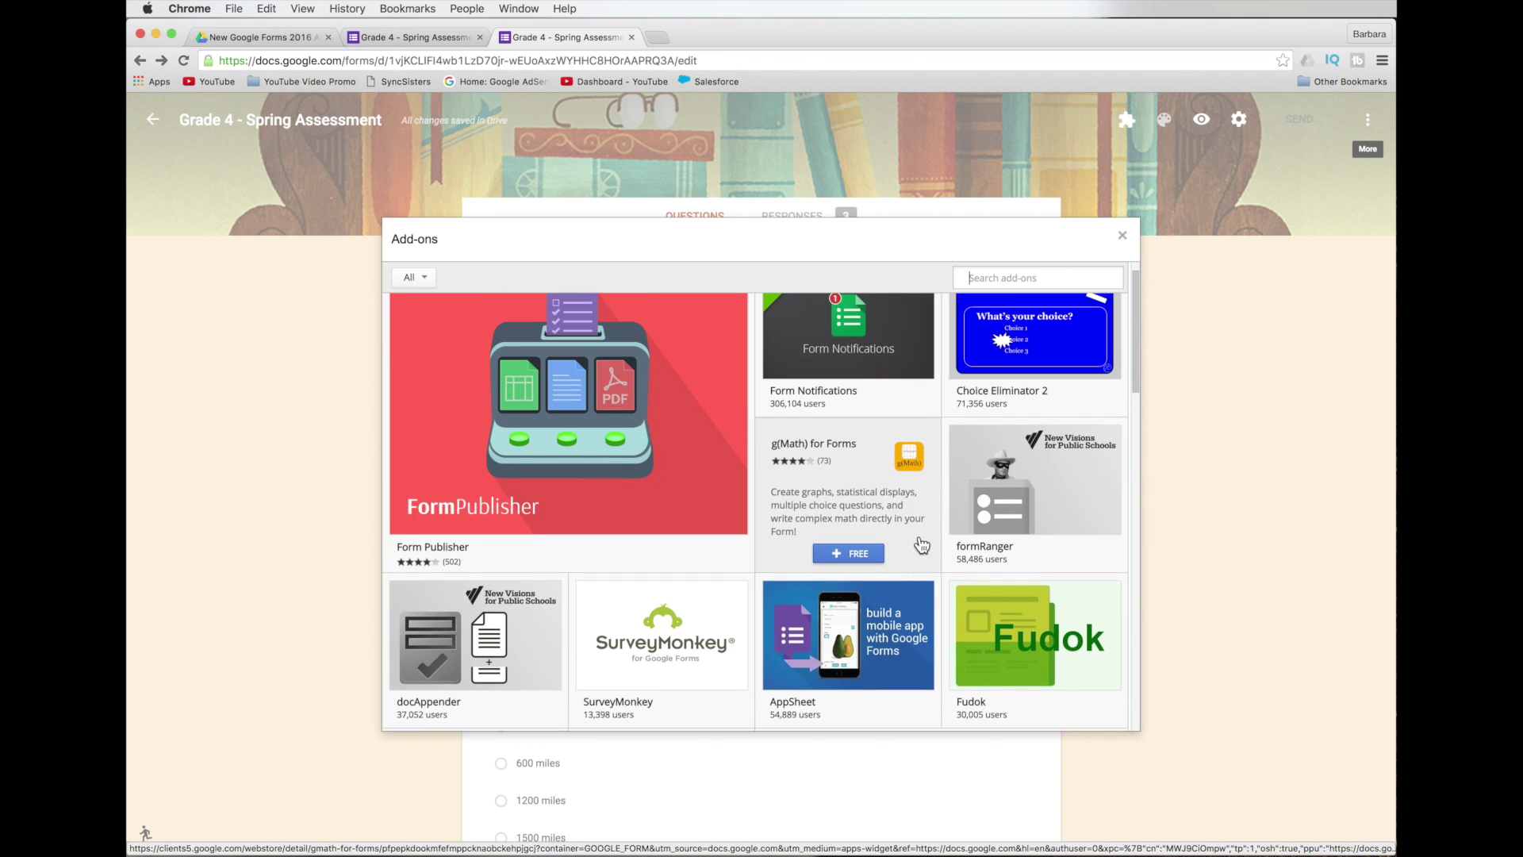
mouse_move(1052, 362)
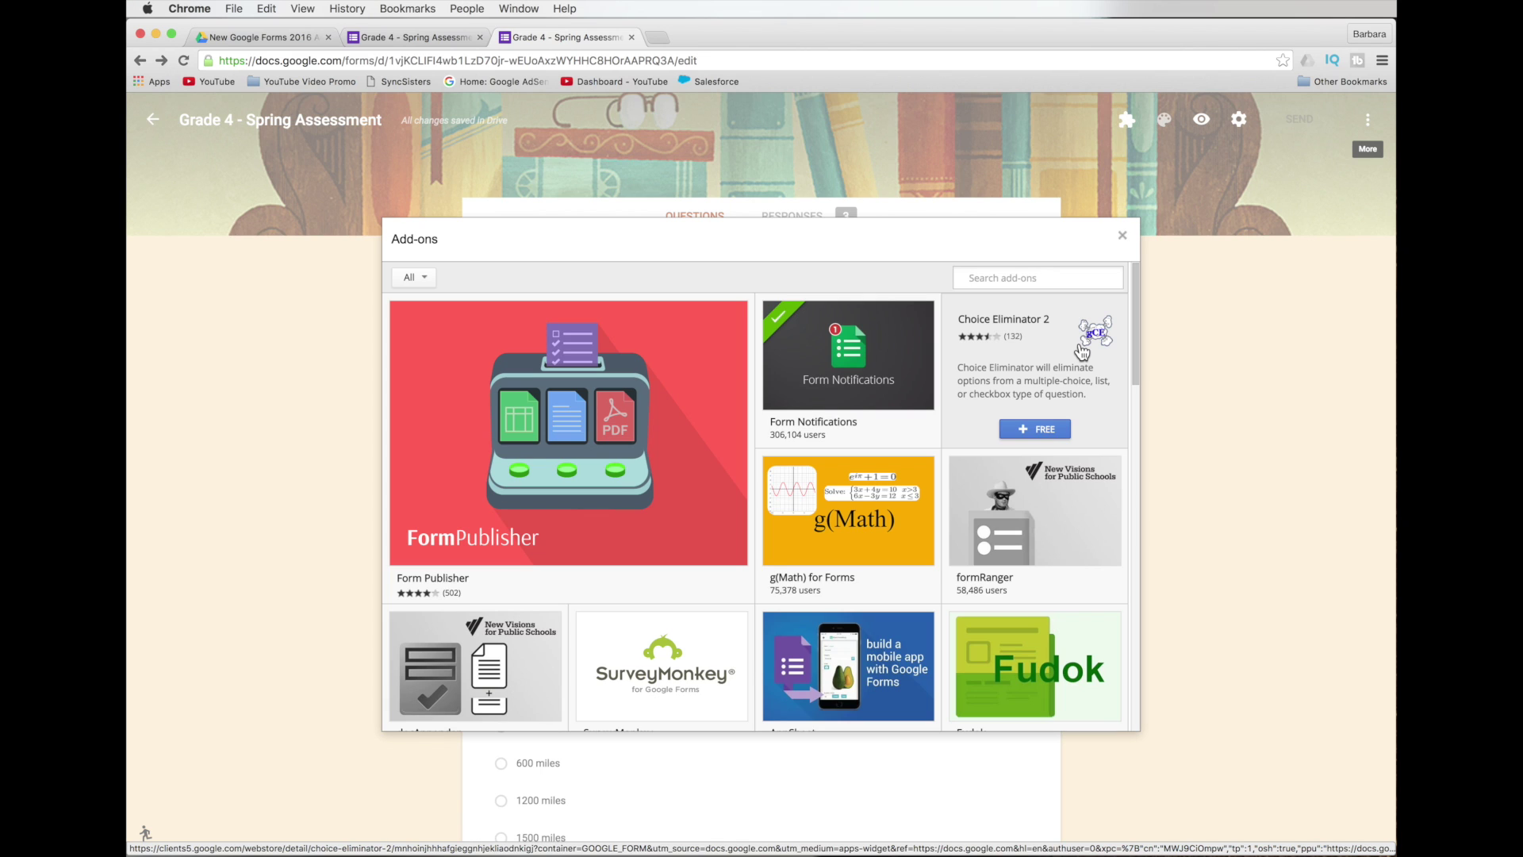
mouse_move(1000, 499)
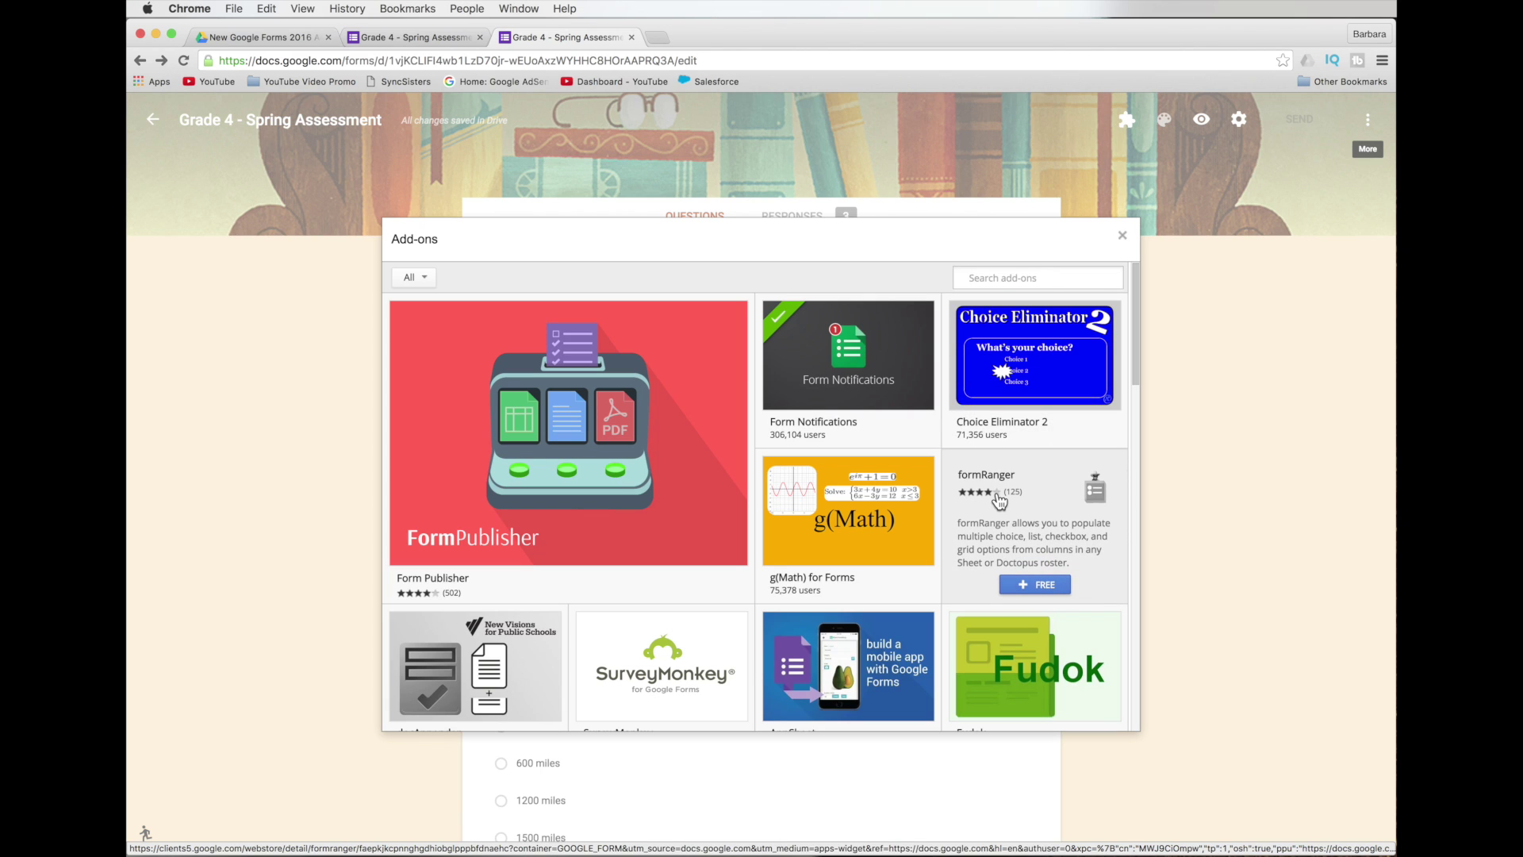
mouse_move(872, 538)
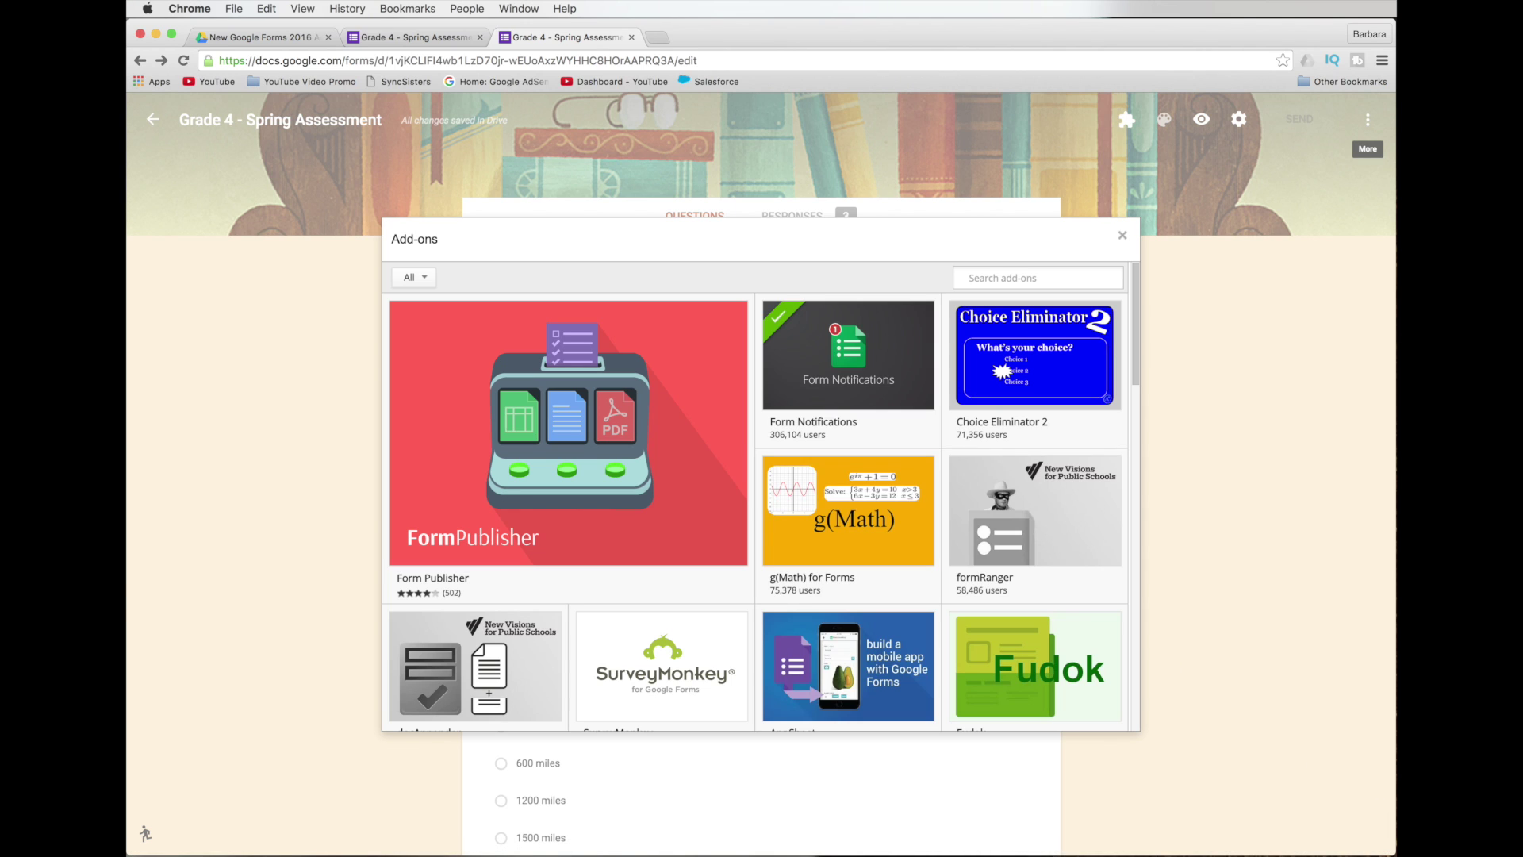
mouse_move(809, 718)
scroll(808, 709, down, 1)
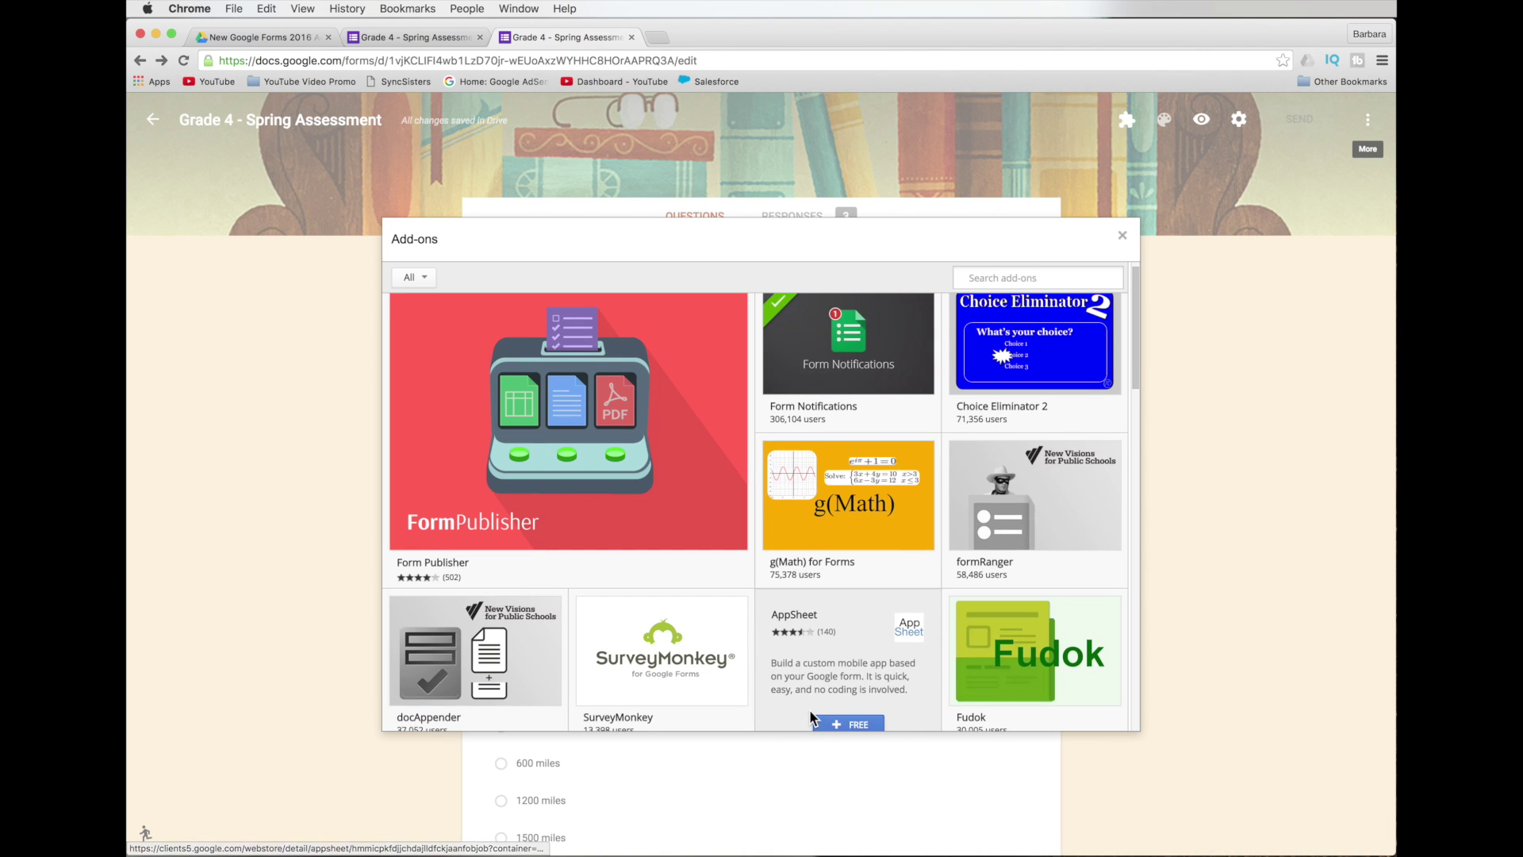
scroll(801, 709, down, 5)
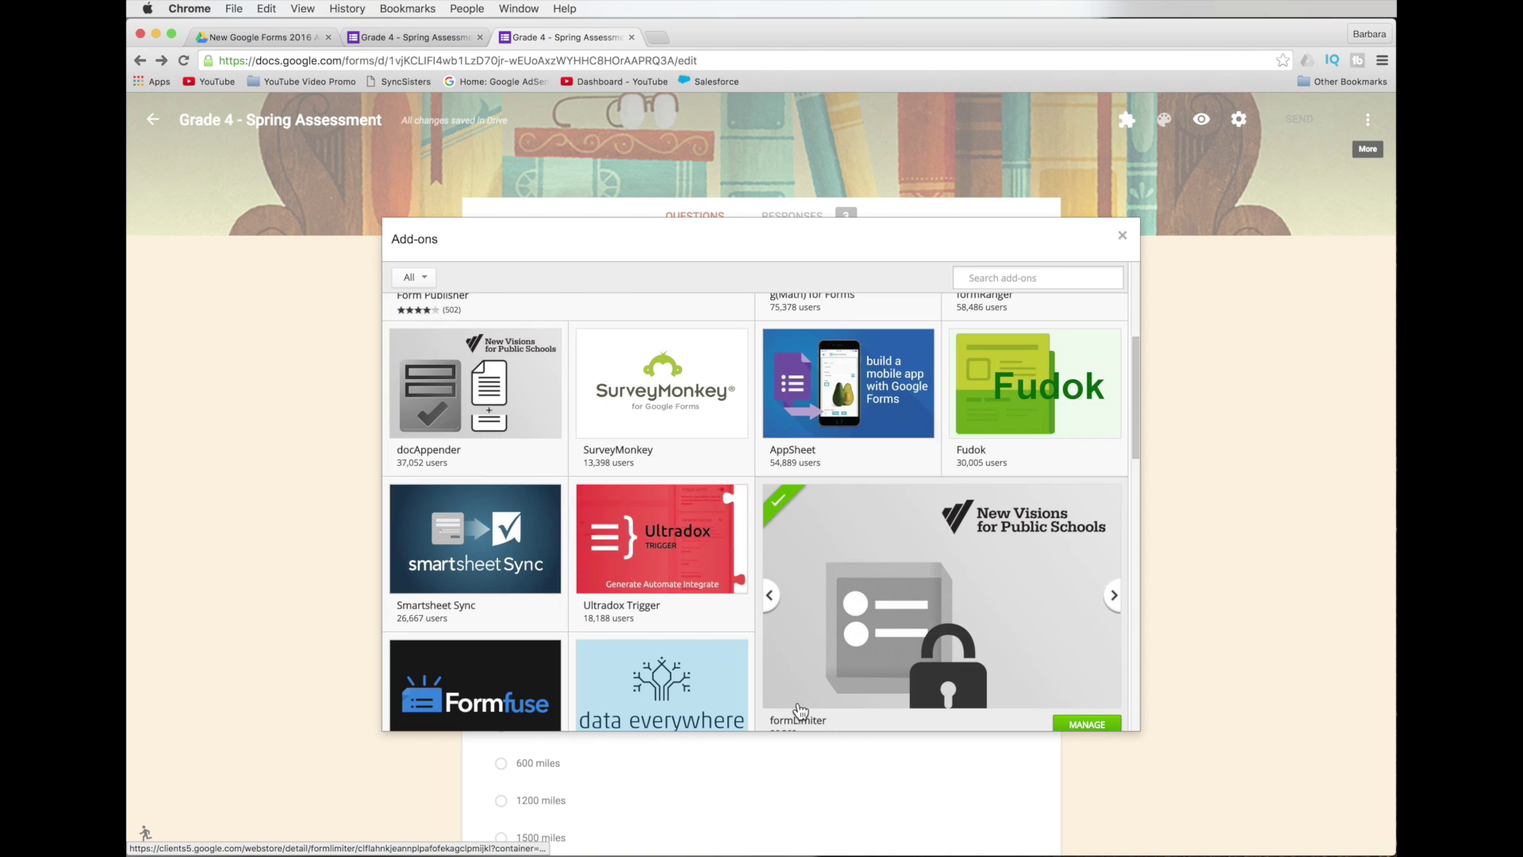
scroll(800, 708, down, 4)
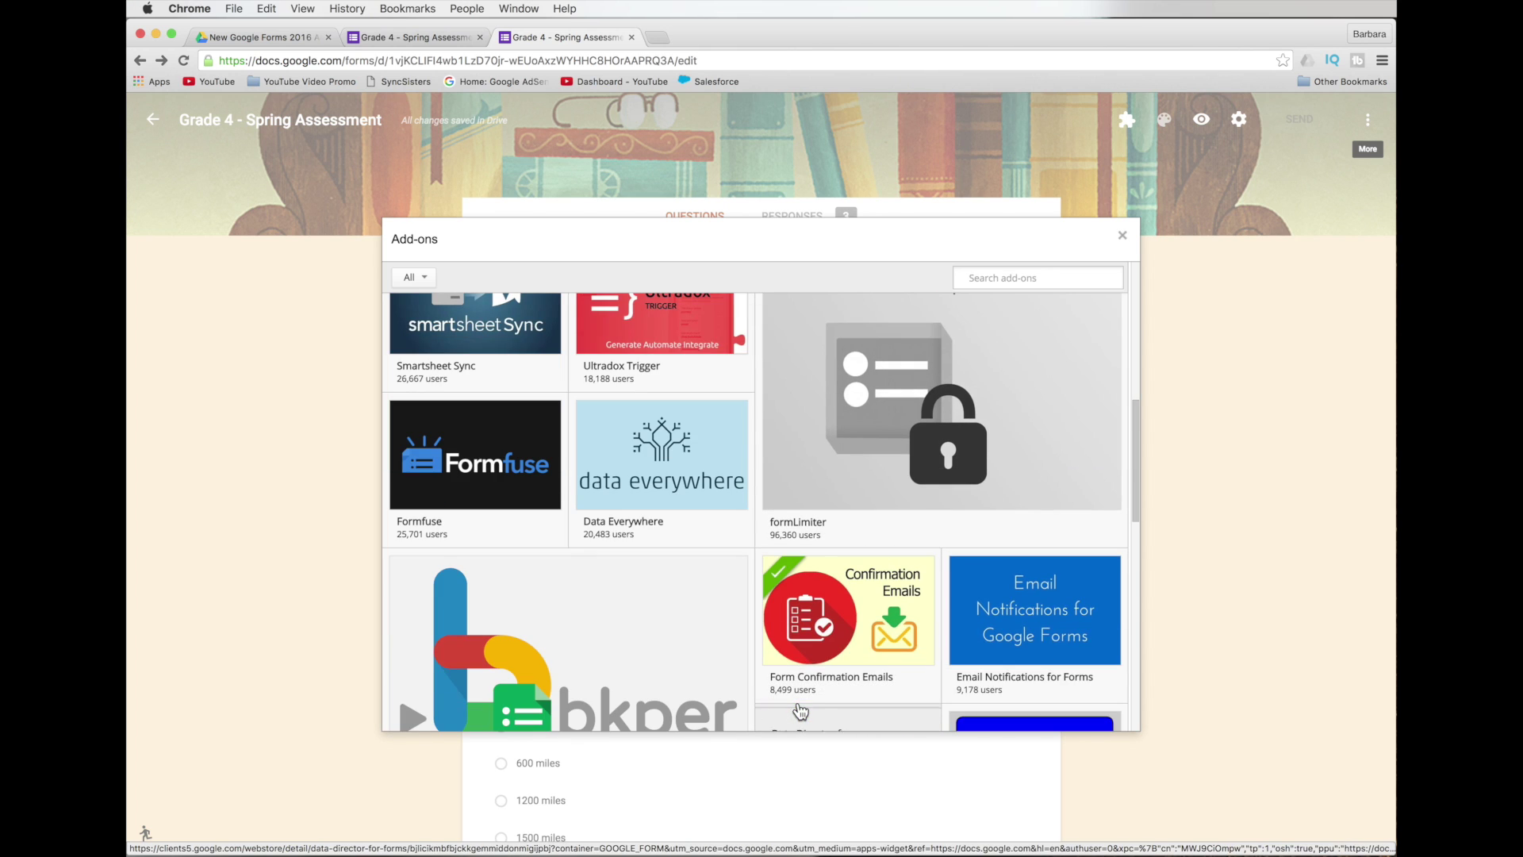
mouse_move(817, 627)
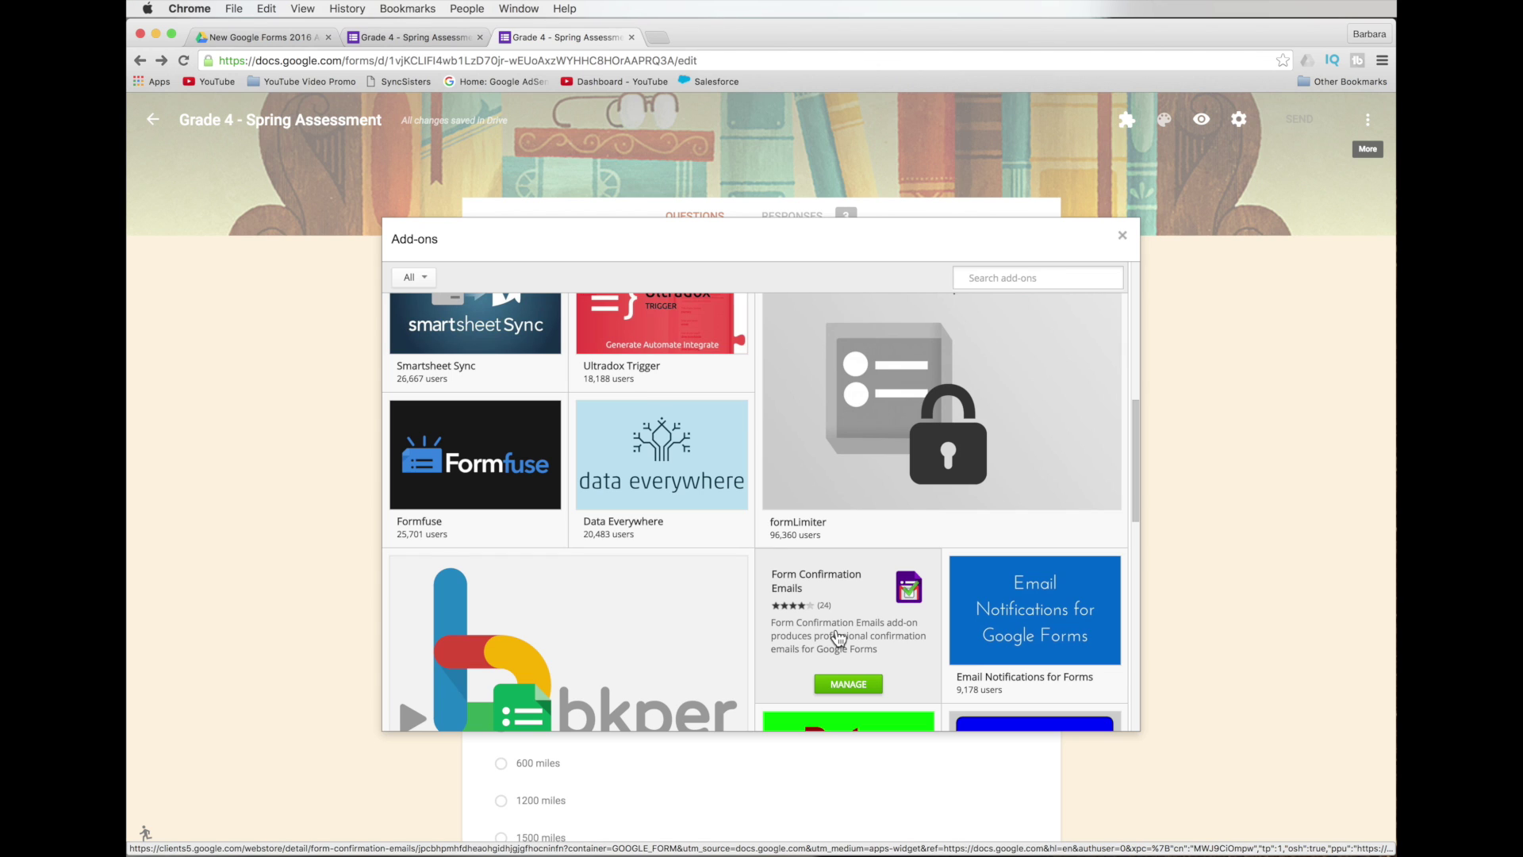
scroll(839, 635, up, 5)
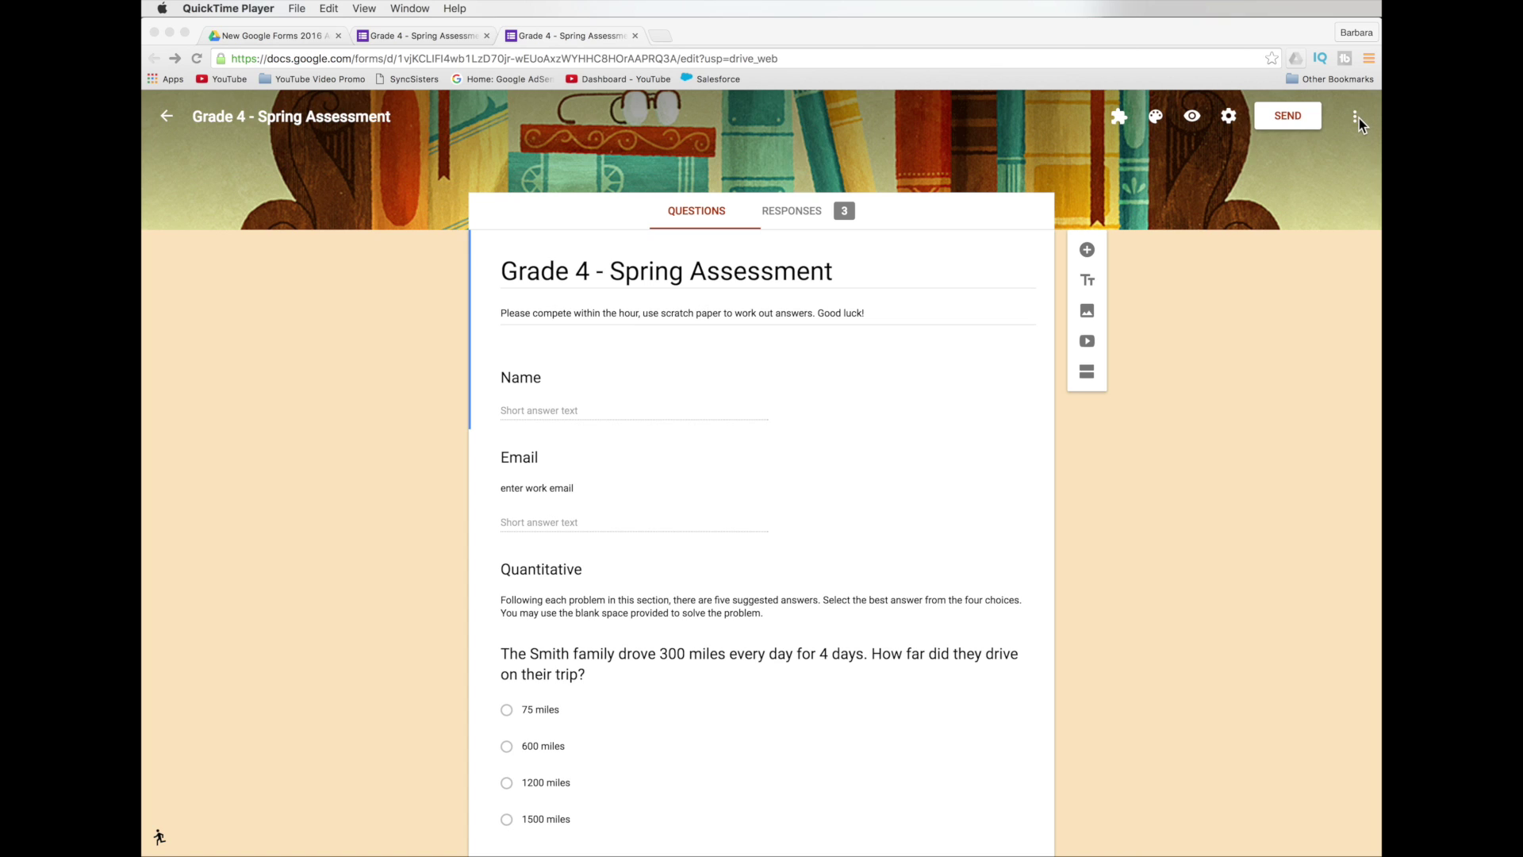
Open the Script editor from the More menu, creating an Untitled Apps Script project.
click(1357, 119)
click(1356, 119)
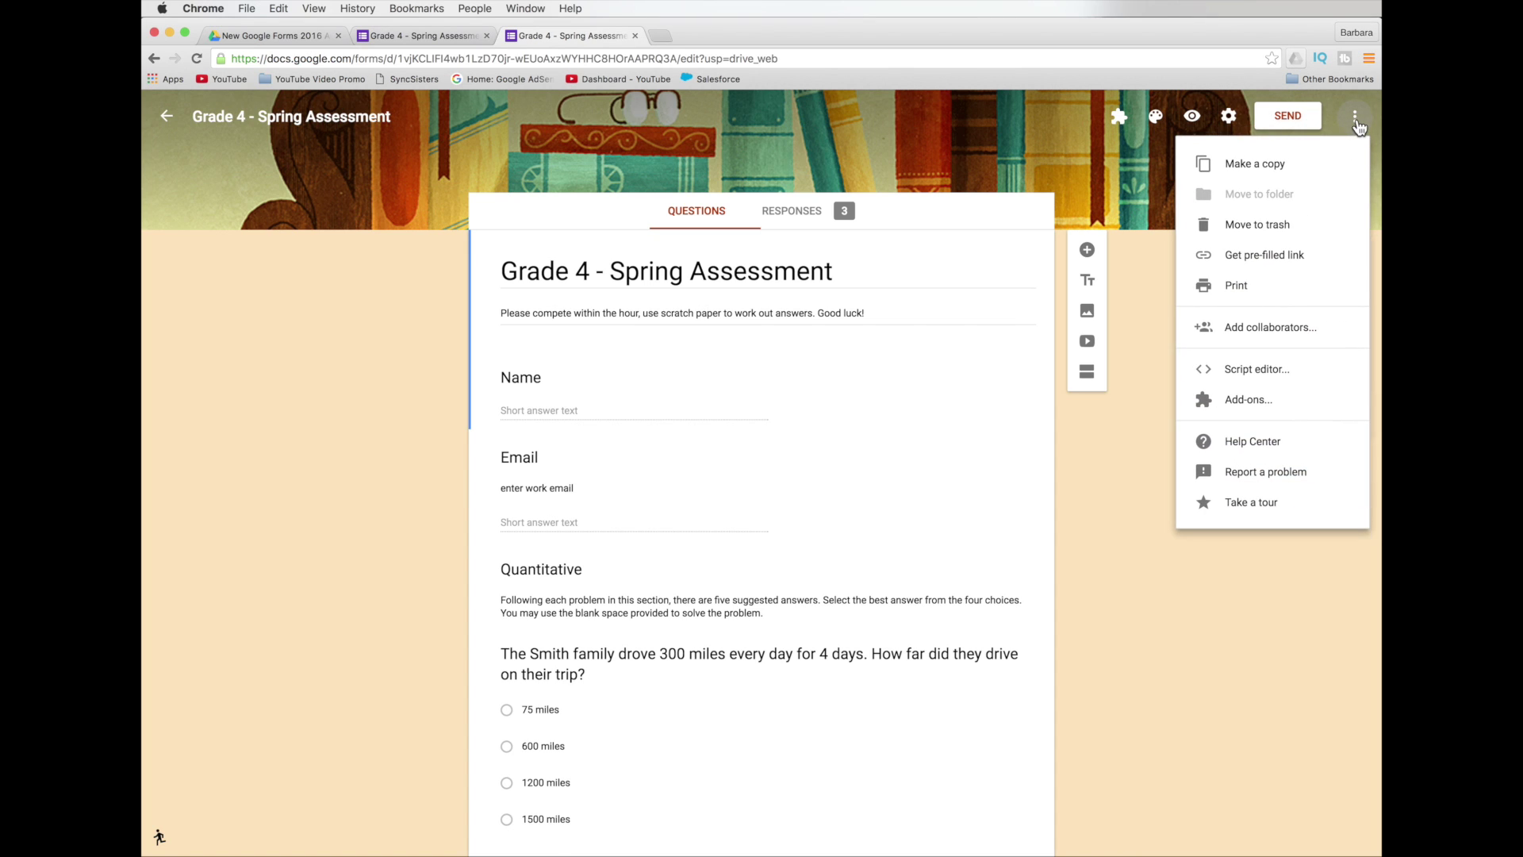
click(1341, 369)
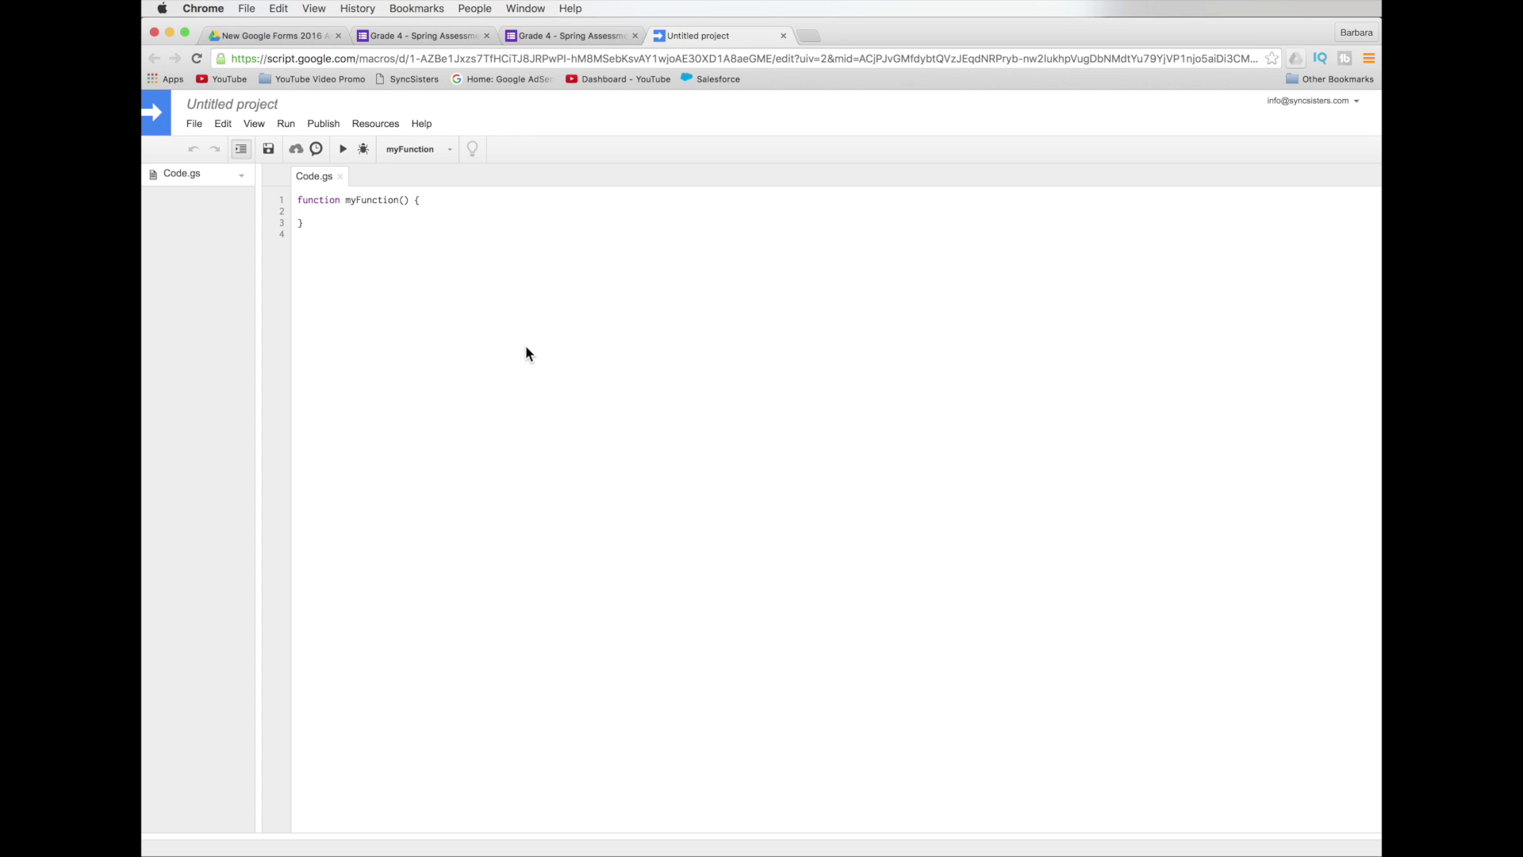
Open the Apps Script Getting started guide from the Help menu.
click(422, 124)
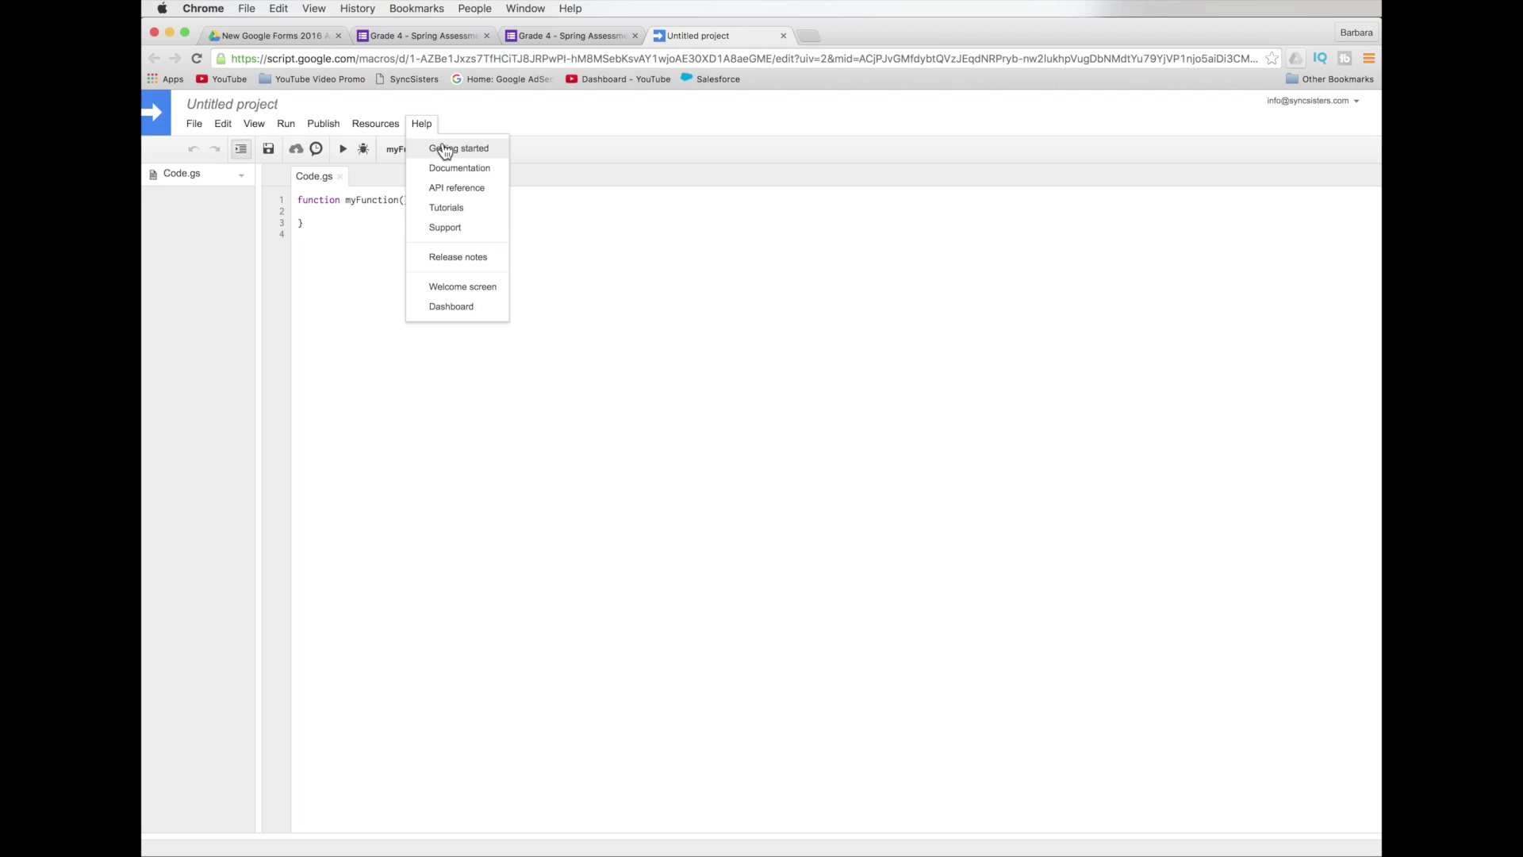
click(445, 149)
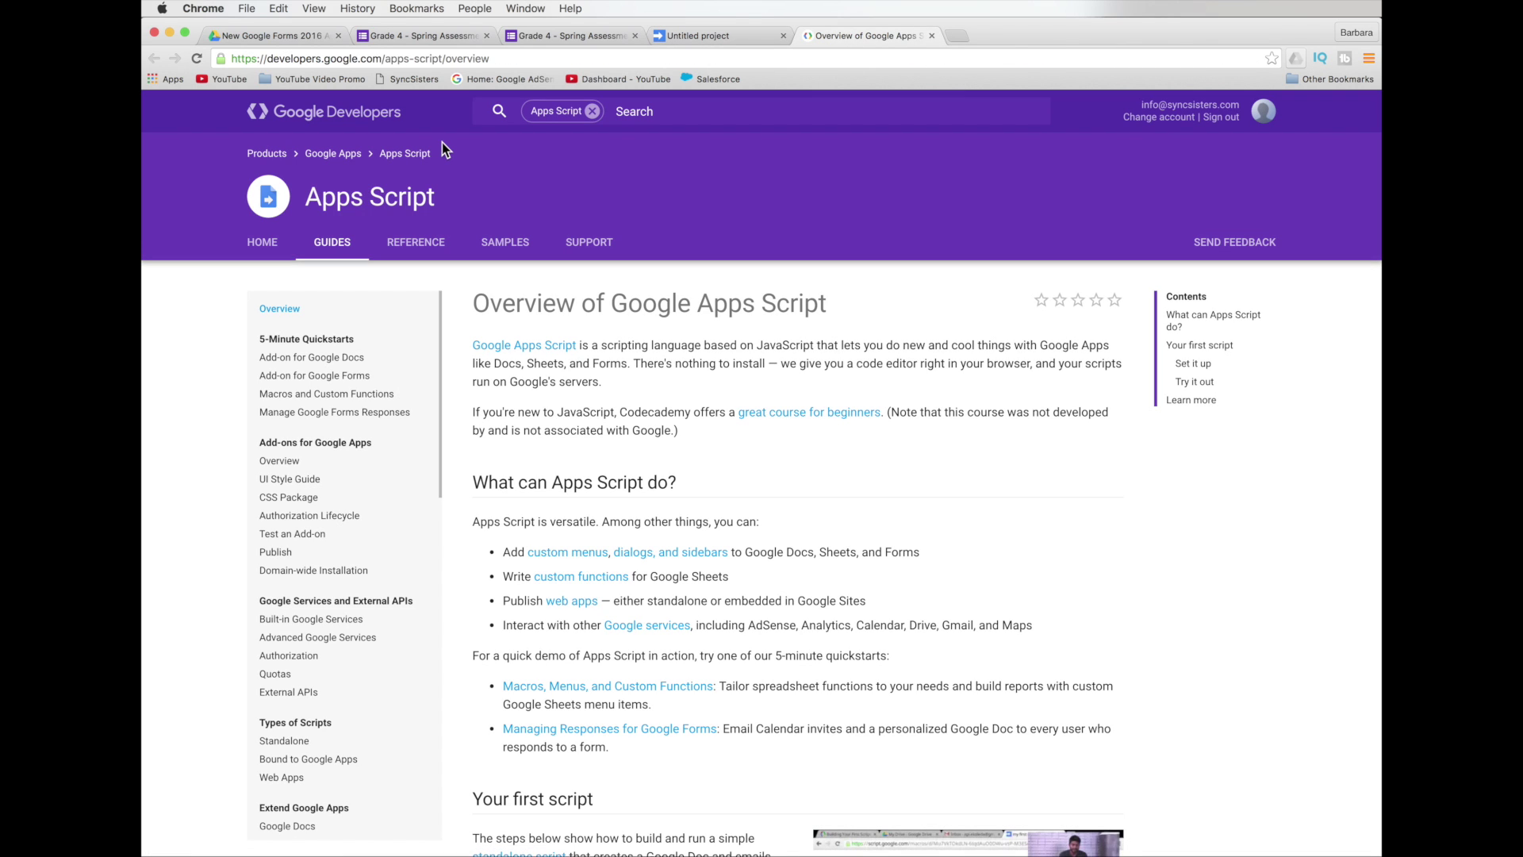